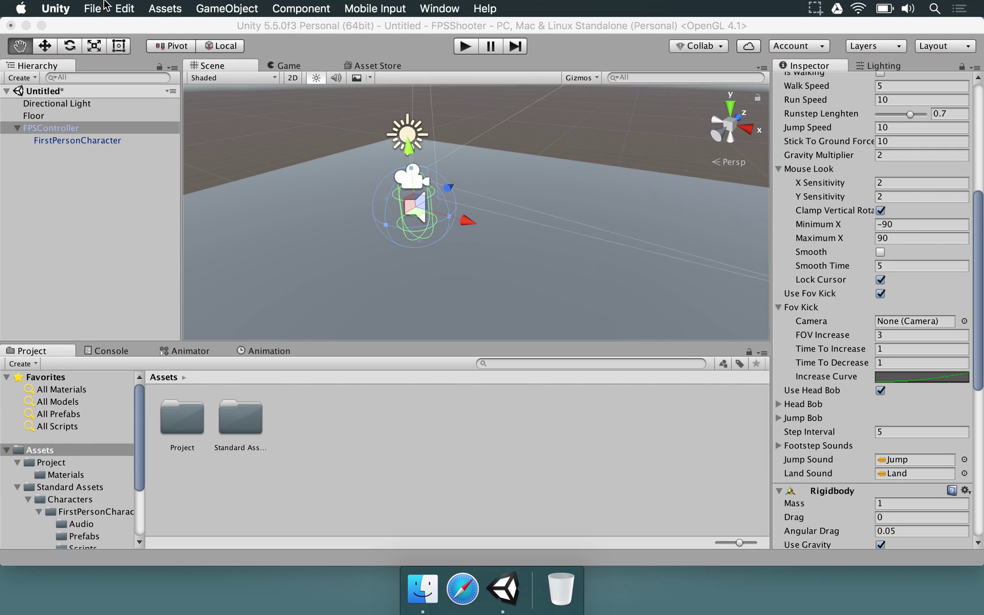
# - Show the File menu's Save Scenes command for the untitled FPSShooter scene
pyautogui.click(92, 8)
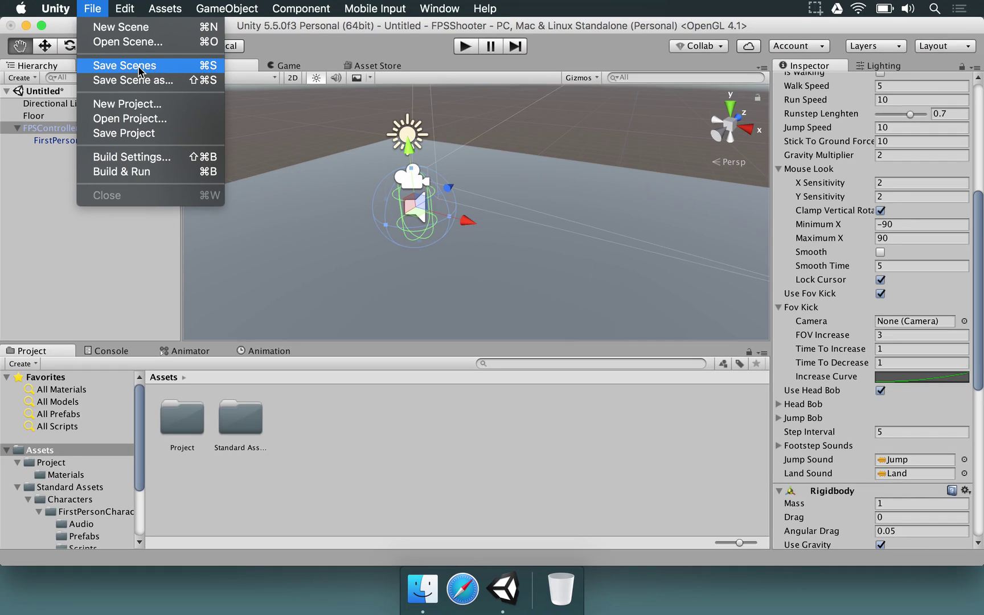
# - Save the scene with Save Scenes under the name Level1
pyautogui.click(138, 65)
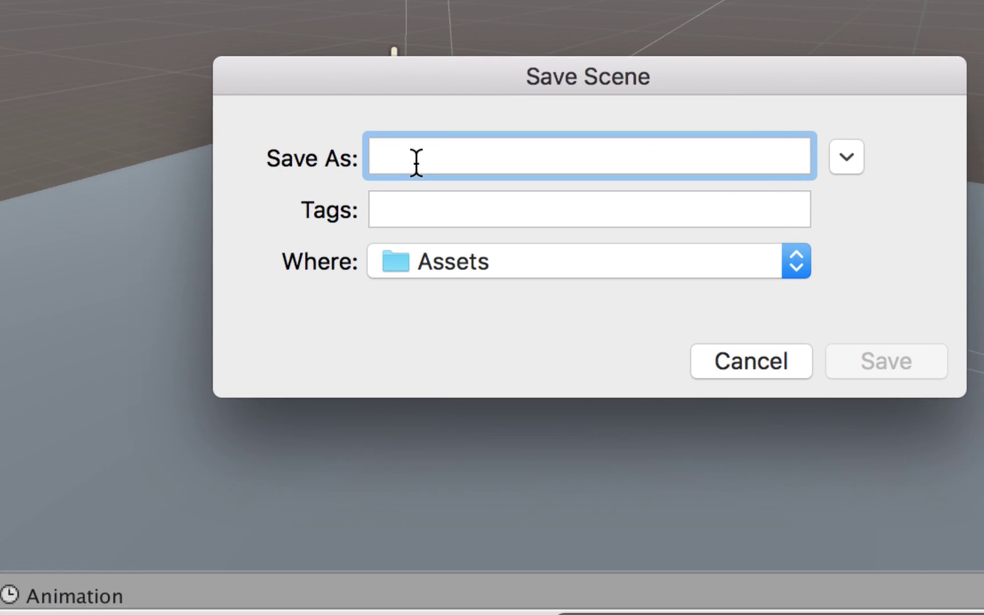
pyautogui.write('L')
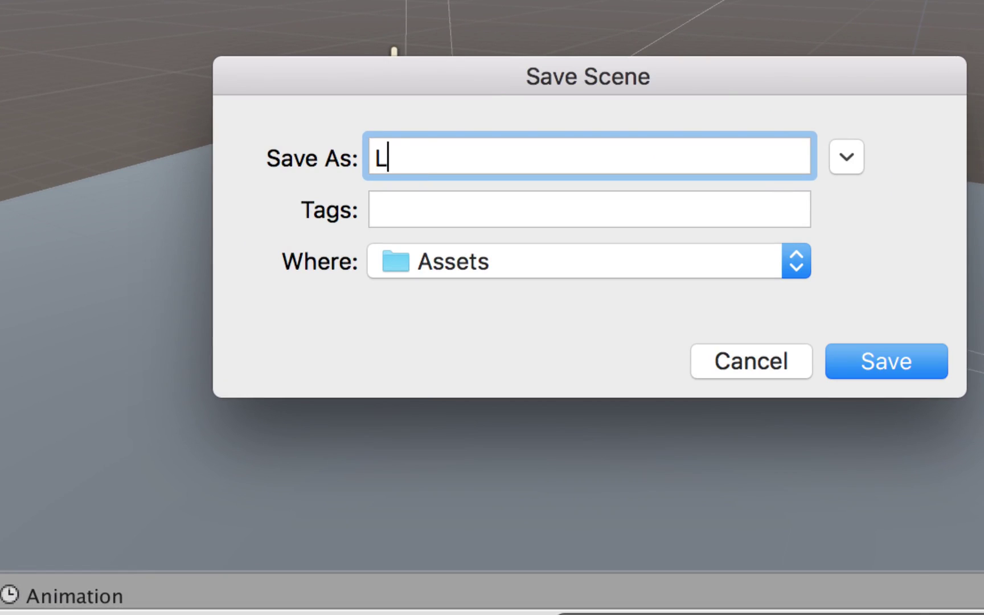
pyautogui.write('evel1')
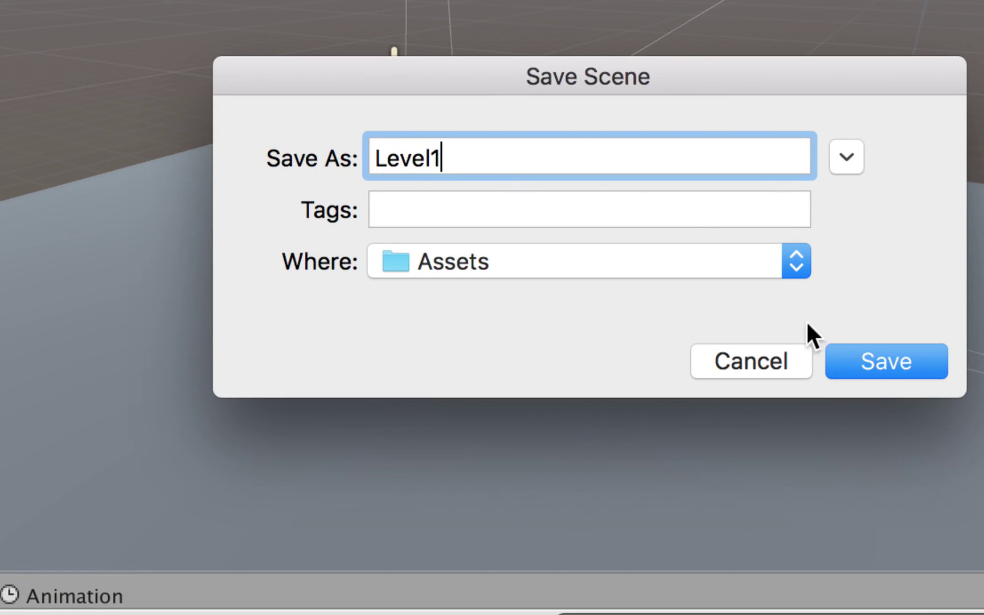
pyautogui.click(864, 363)
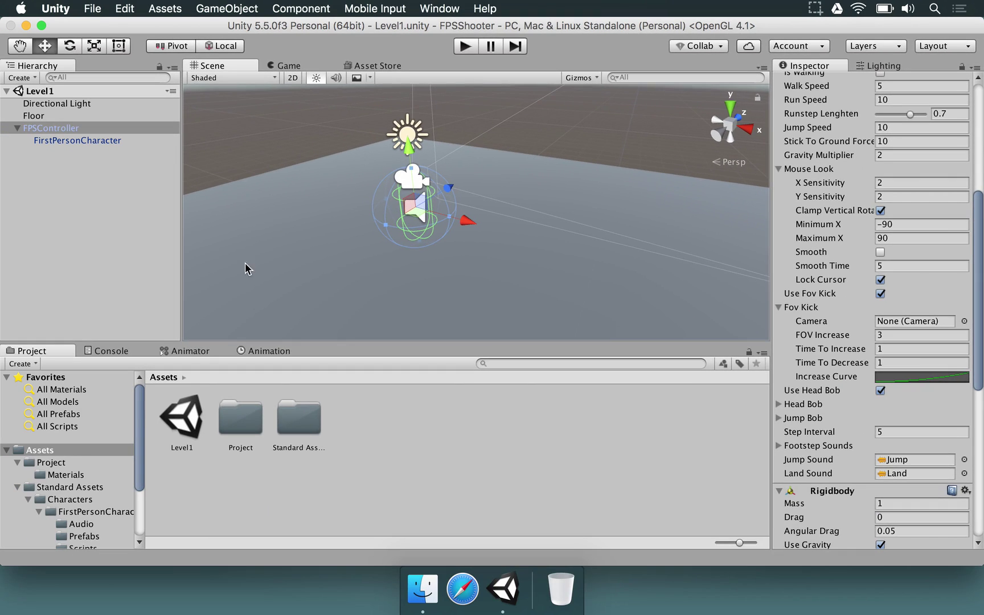
pyautogui.scroll(-3, 246, 262)
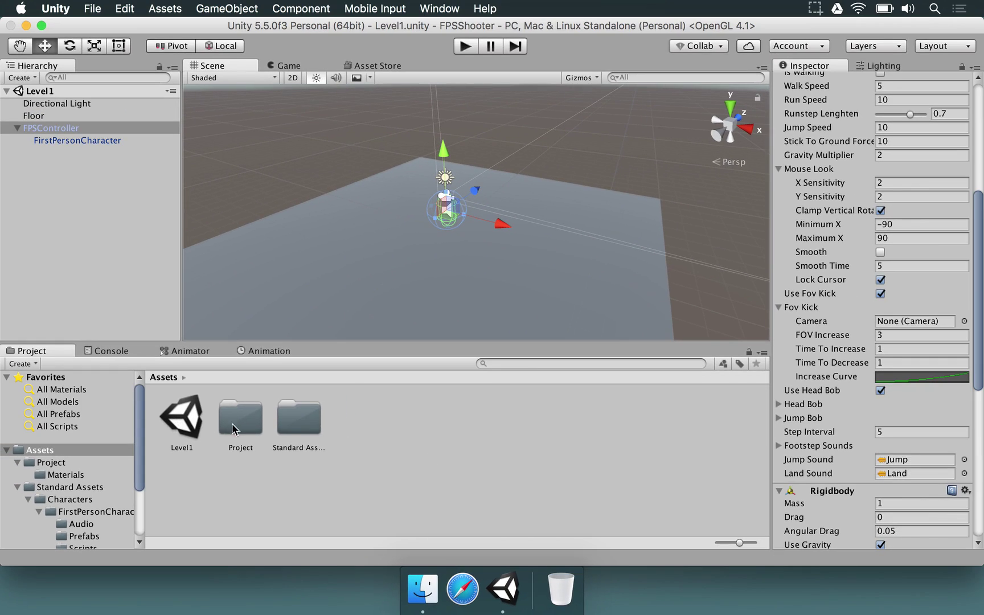
# - Create a new folder named Scenes inside the Project folder
pyautogui.doubleClick(233, 421)
pyautogui.rightClick(228, 466)
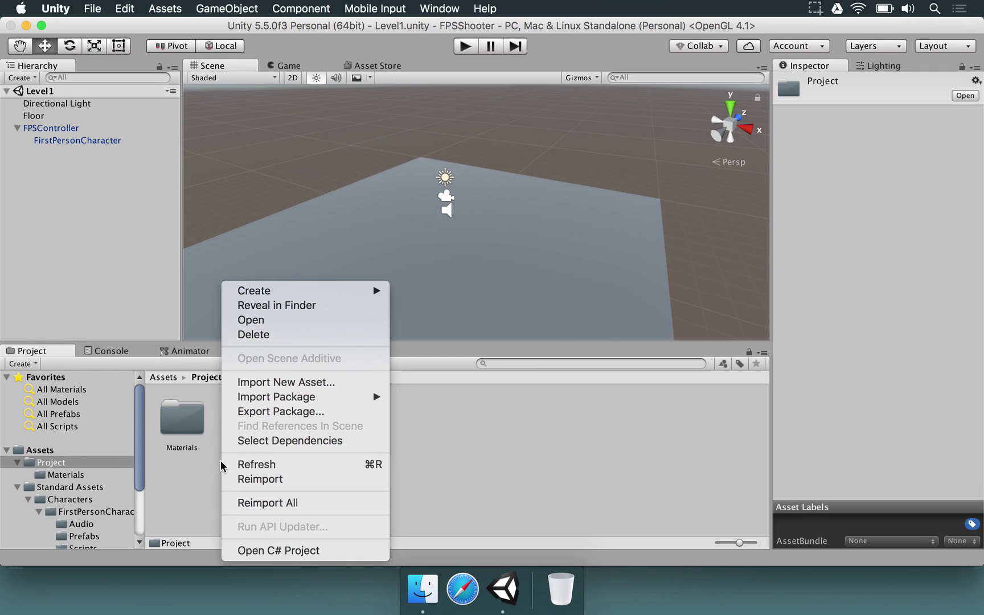
pyautogui.moveTo(373, 290)
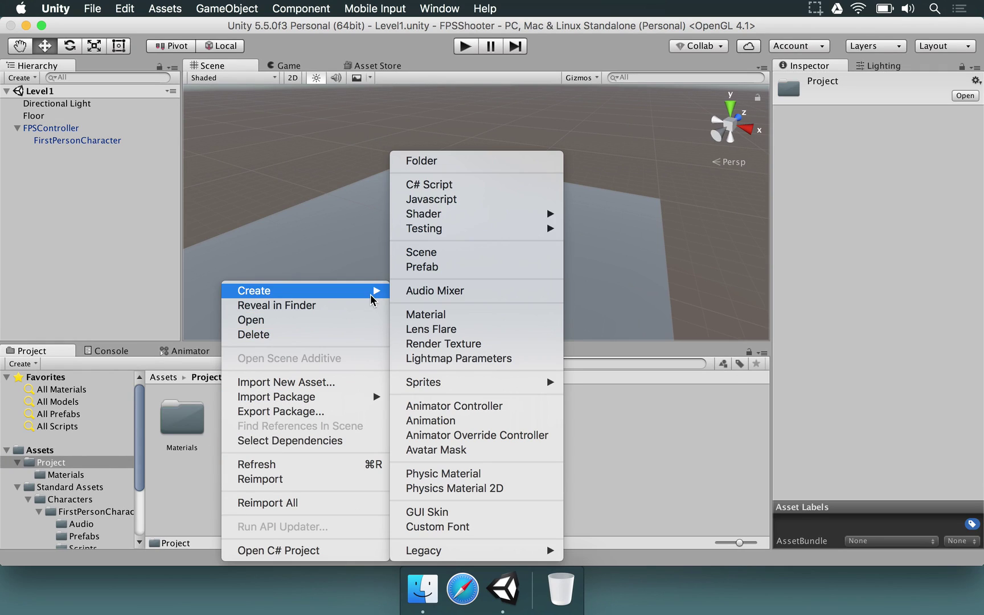
pyautogui.click(460, 162)
pyautogui.write('Scenes')
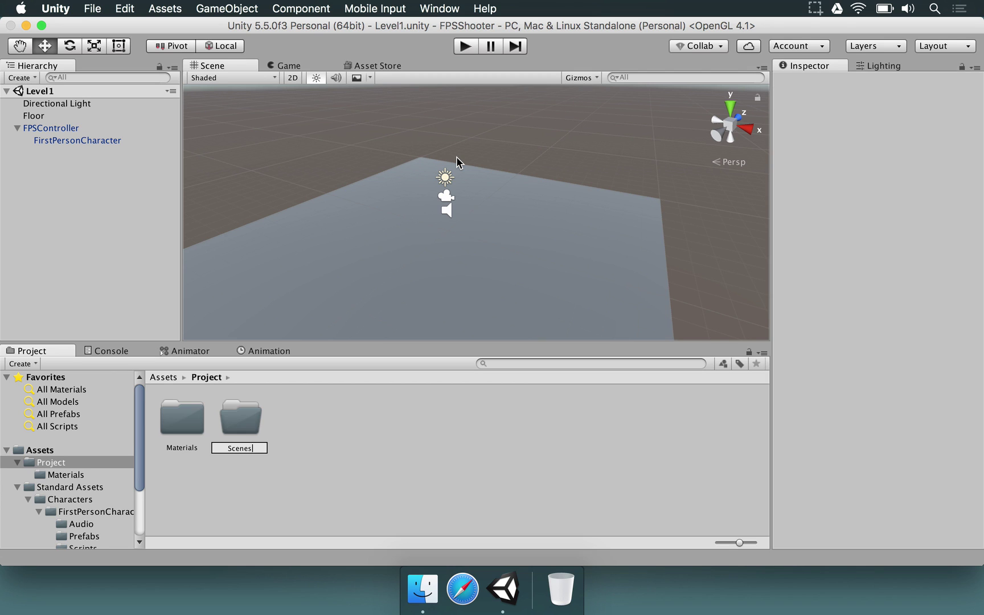
pyautogui.press('Return')
# - Move the Level1 scene from Assets into the Scenes folder
pyautogui.click(48, 451)
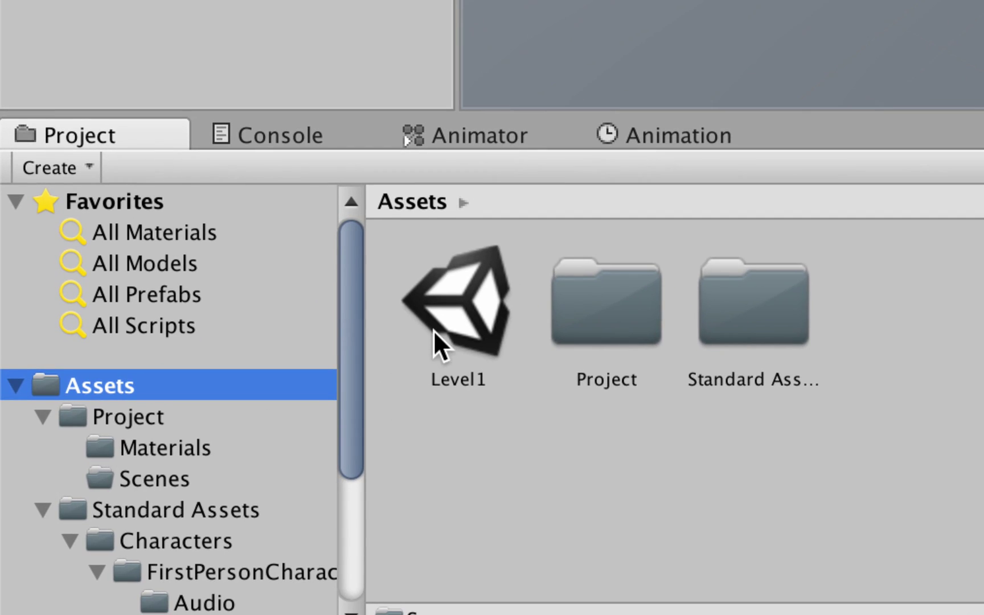
pyautogui.moveTo(439, 342); pyautogui.dragTo(120, 478)
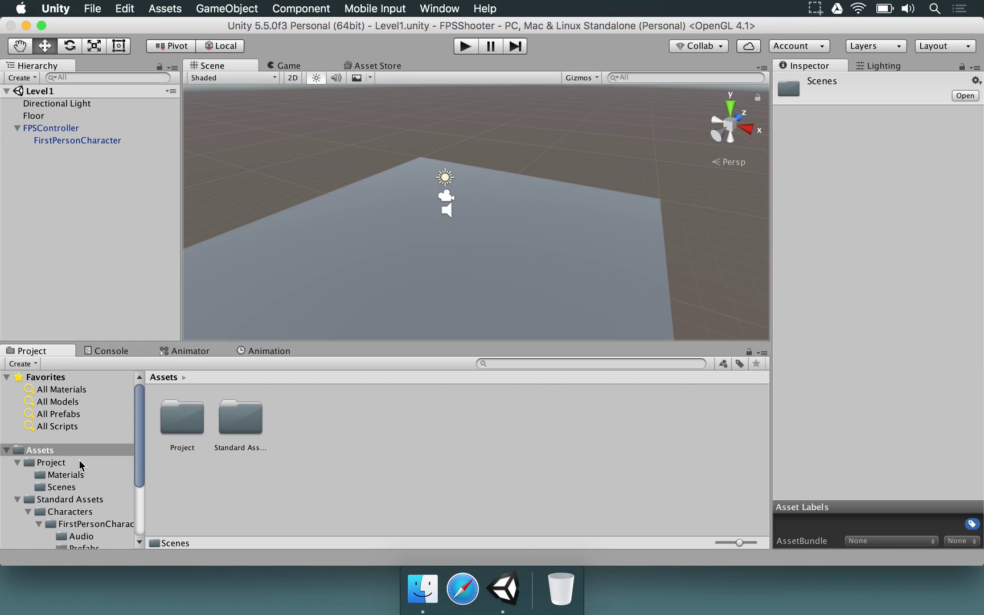
pyautogui.keyDown('alt'); pyautogui.moveTo(437, 235); pyautogui.dragTo(239, 188); pyautogui.keyUp('alt')
# - Inspect Directional Light, Floor and FPSController while orbiting the Scene view around the player
pyautogui.click(76, 107)
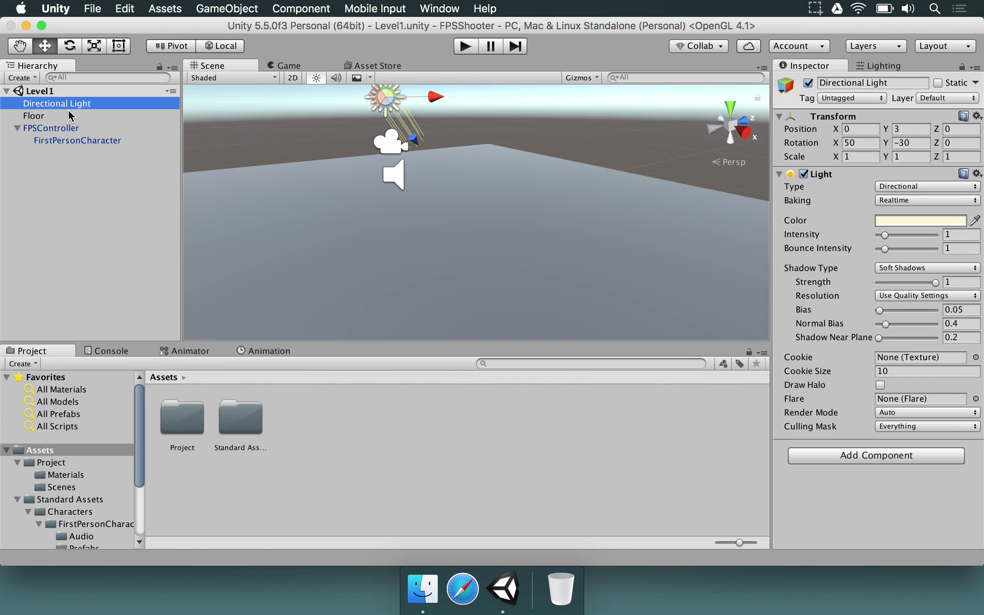
pyautogui.click(67, 115)
pyautogui.click(70, 105)
pyautogui.click(54, 127)
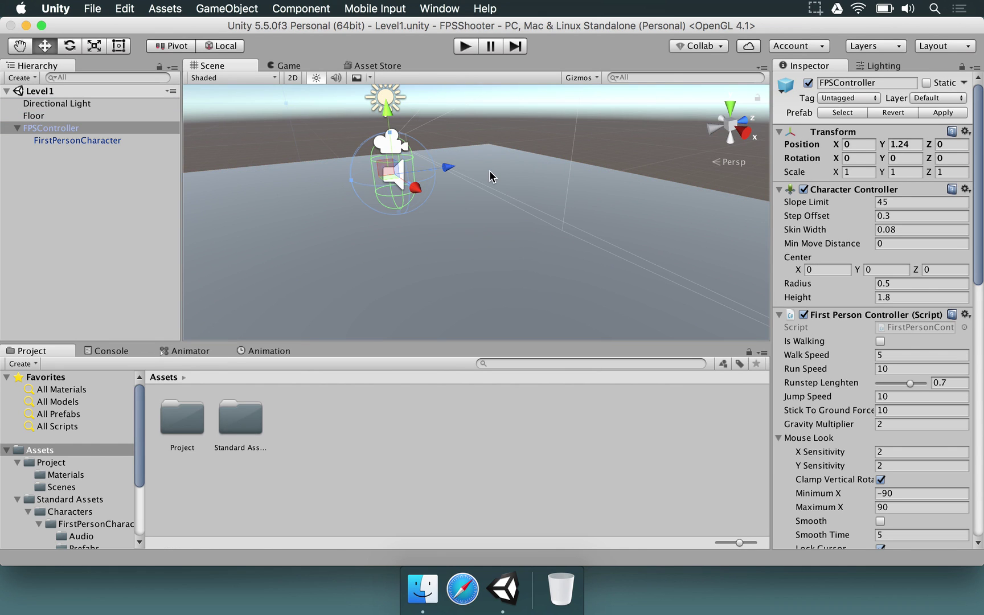
pyautogui.keyDown('alt'); pyautogui.moveTo(490, 176); pyautogui.dragTo(625, 183); pyautogui.keyUp('alt')
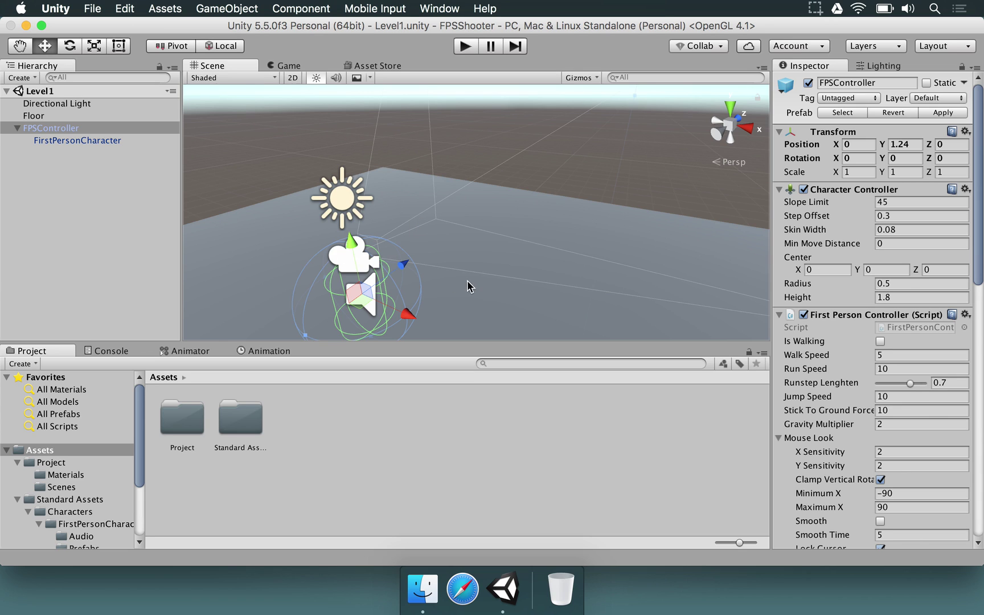
pyautogui.keyDown('alt'); pyautogui.moveTo(466, 287); pyautogui.dragTo(439, 226); pyautogui.keyUp('alt')
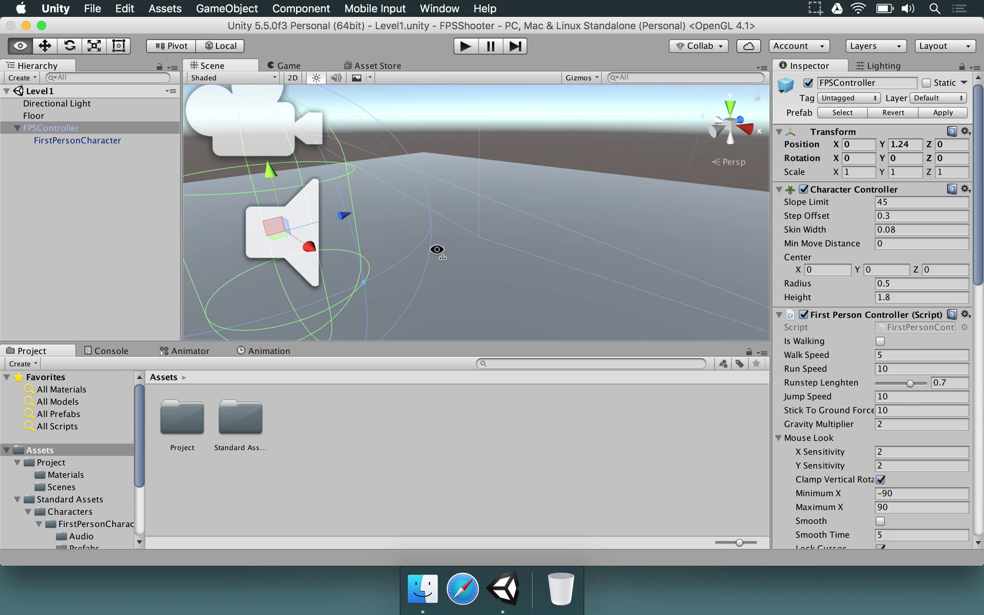
pyautogui.keyDown('alt'); pyautogui.moveTo(438, 249); pyautogui.dragTo(472, 241, button='right'); pyautogui.keyUp('alt')
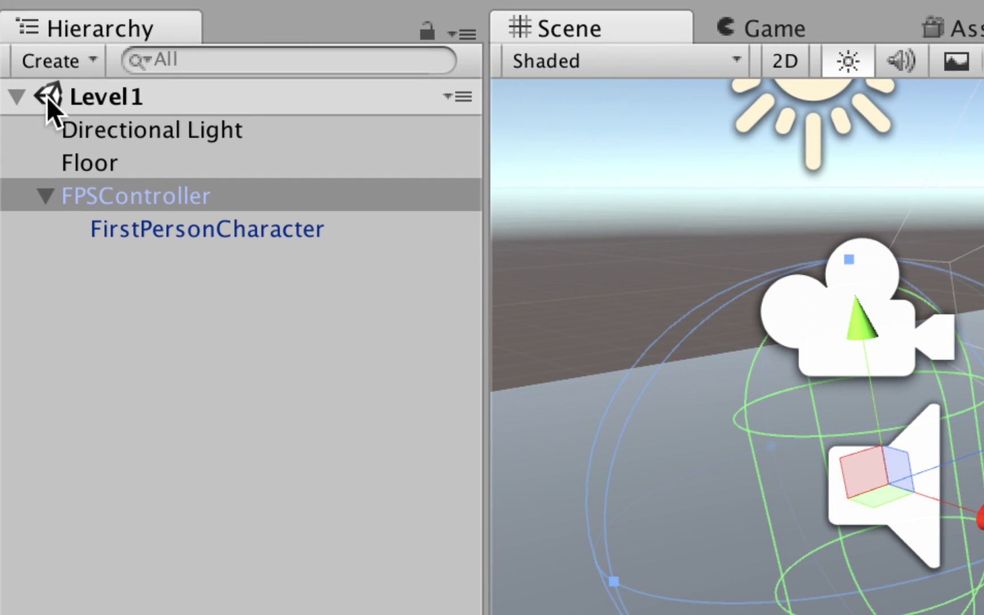
# - Collapse FPSController to hide FirstPersonCharacter, then reselect the light, floor and controller
pyautogui.click(67, 92)
pyautogui.click(45, 194)
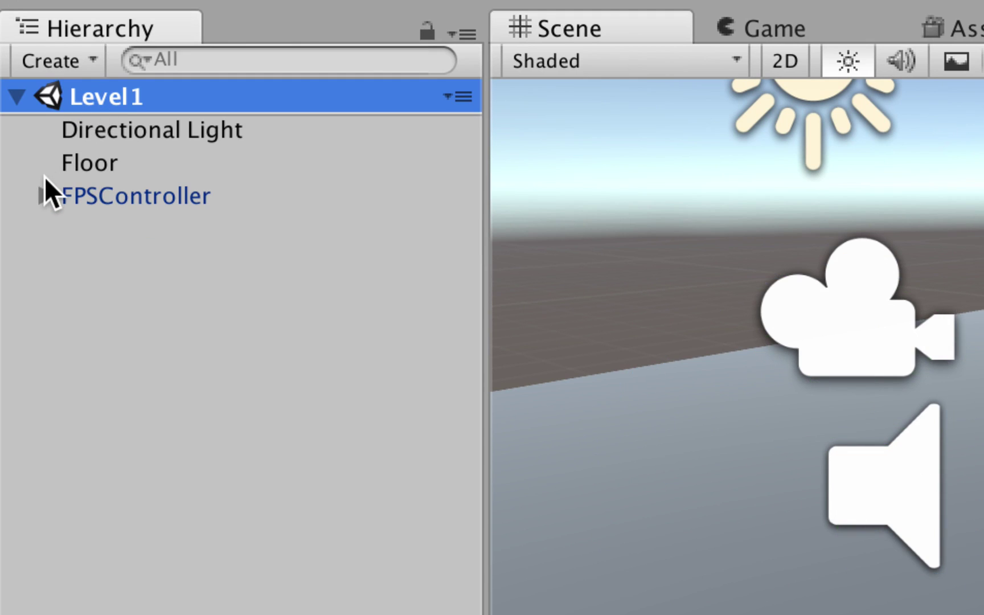
pyautogui.click(121, 134)
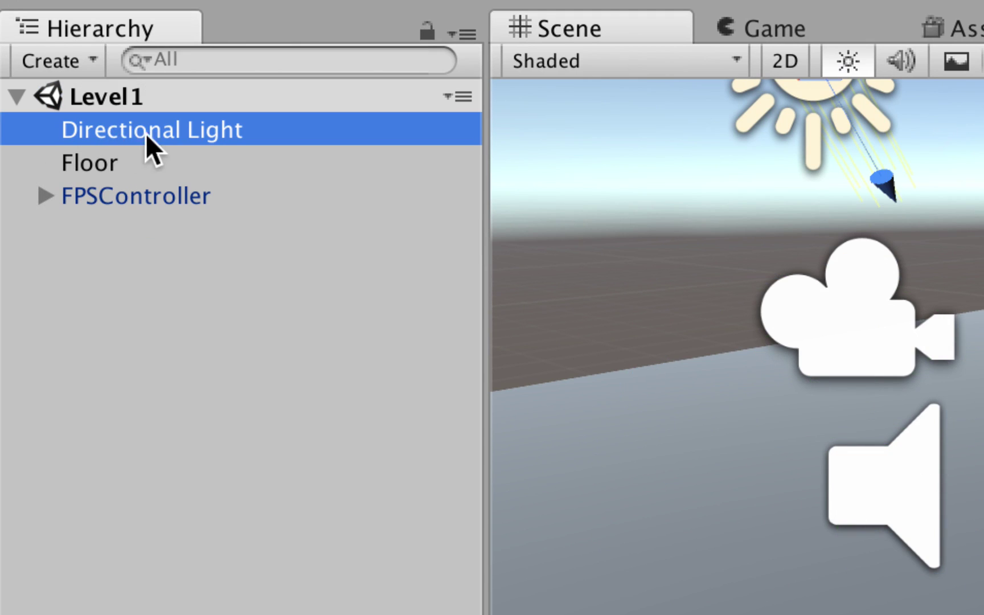
pyautogui.click(67, 153)
pyautogui.click(78, 192)
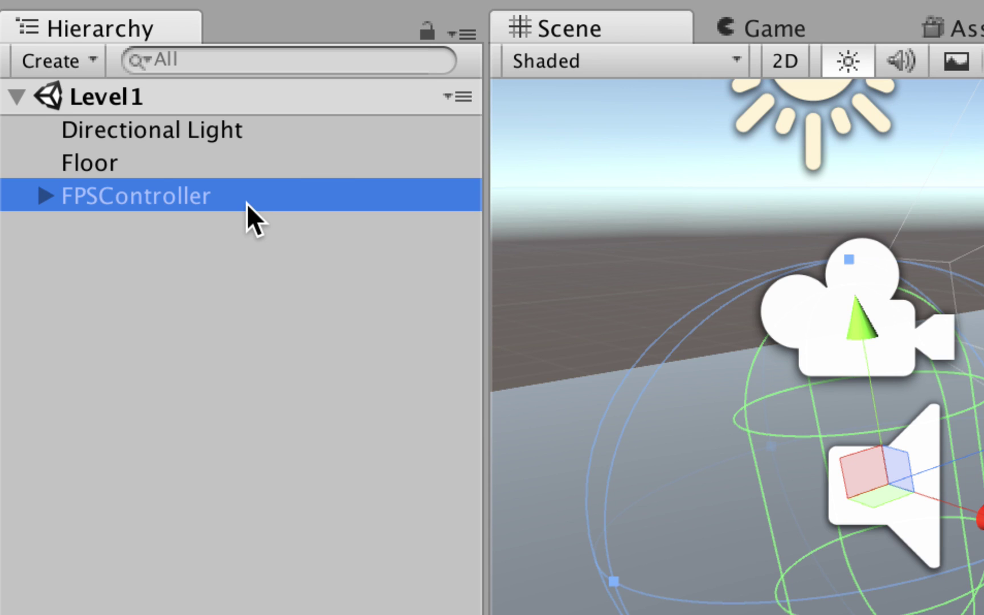
# - Create an empty GameObject in the Hierarchy and rename it GameController
pyautogui.click(200, 237)
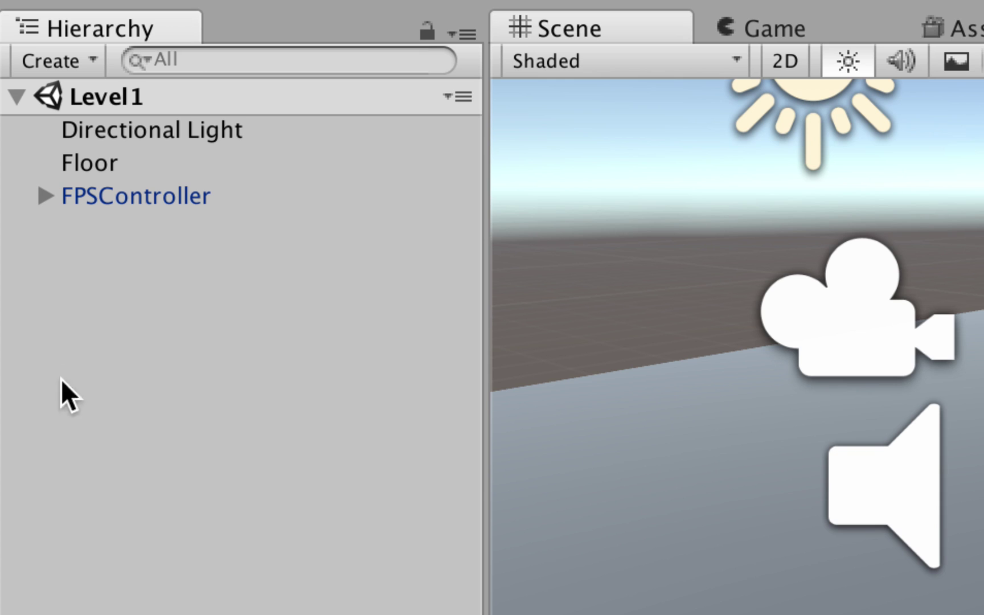
pyautogui.rightClick(55, 476)
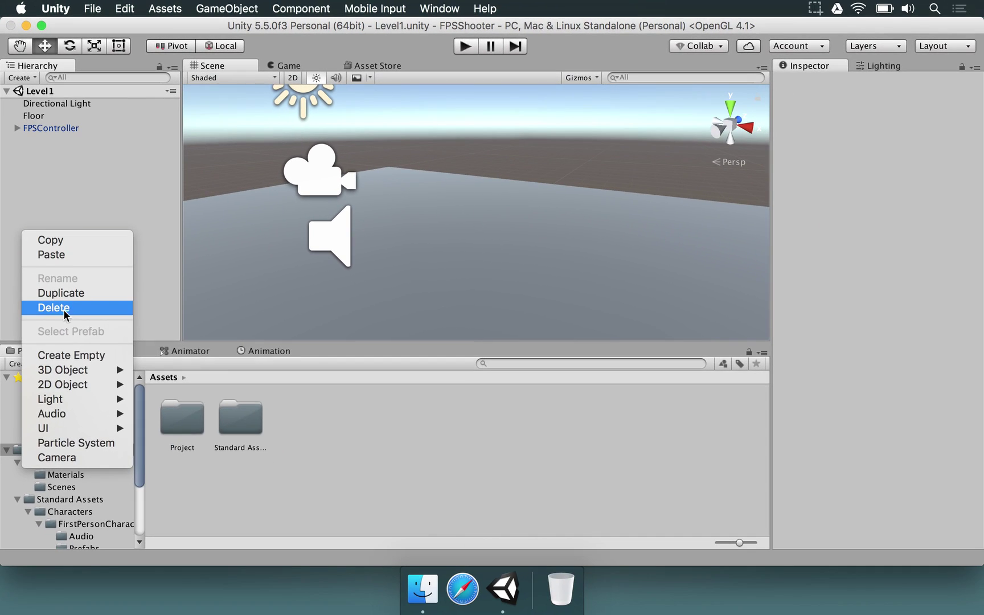
pyautogui.click(74, 355)
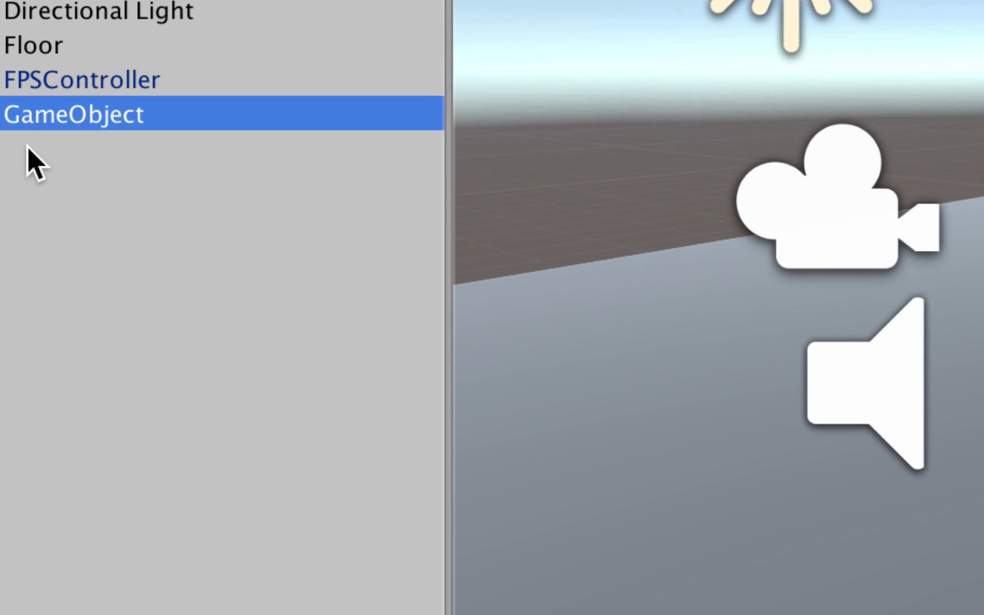
pyautogui.rightClick(33, 116)
pyautogui.click(150, 248)
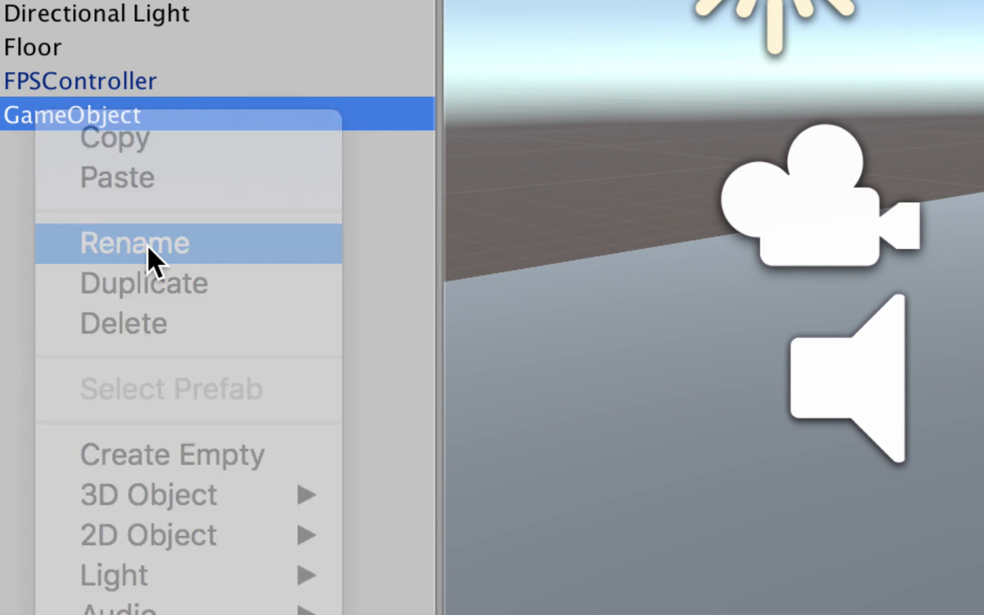
pyautogui.write('GameController')
pyautogui.press('Return')
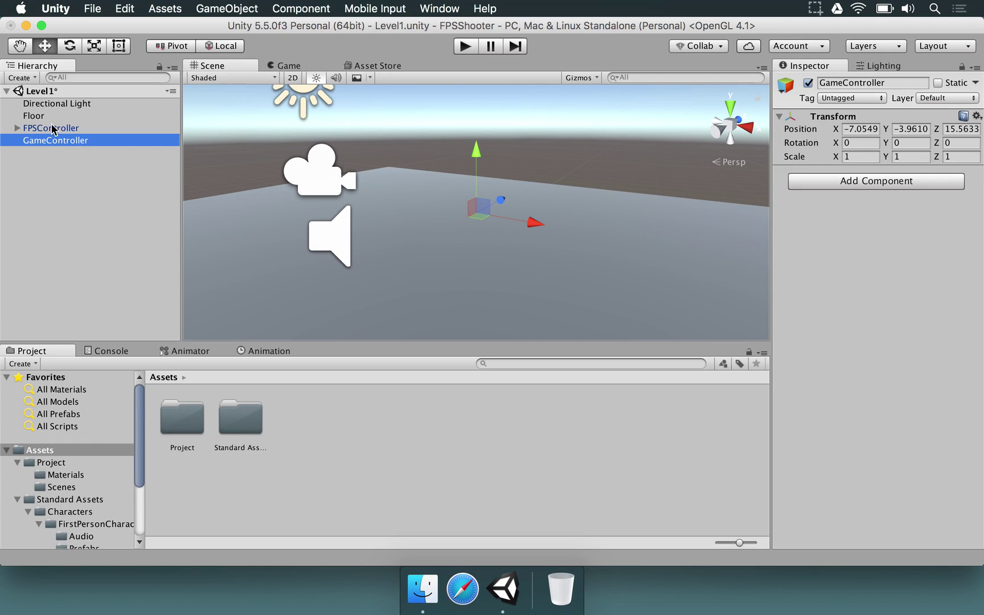
# - Set GameController's Transform Position to X 0, Y 0, Z 0
pyautogui.click(860, 129)
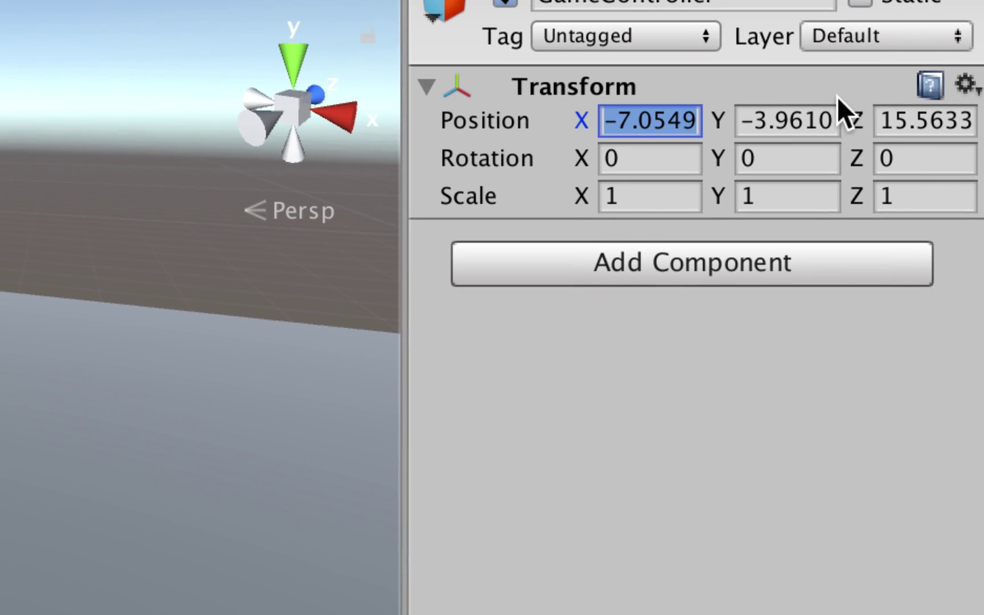
pyautogui.write('0')
pyautogui.press('Tab')
pyautogui.write('0')
pyautogui.press('Tab')
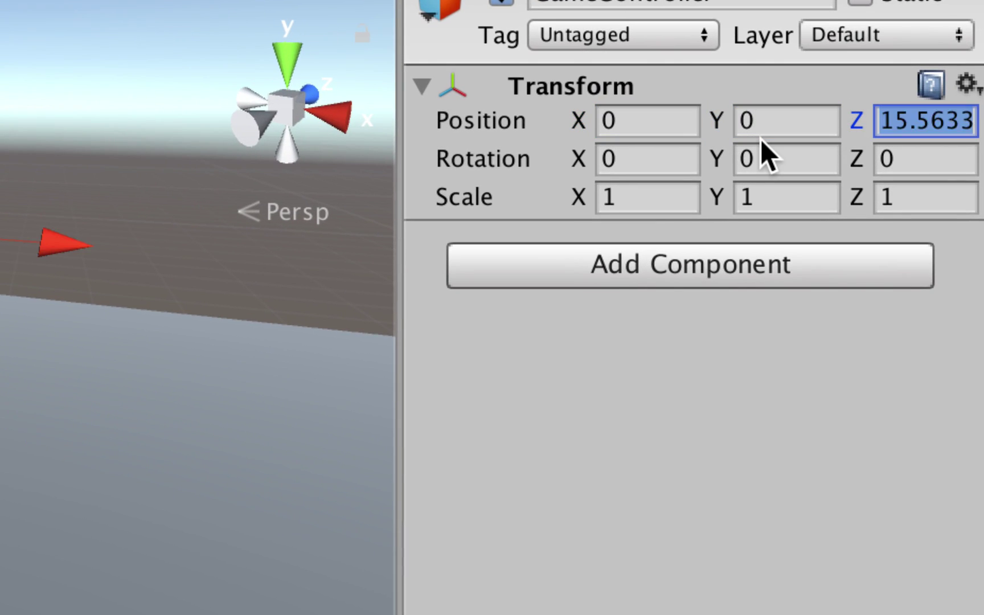
pyautogui.write('0')
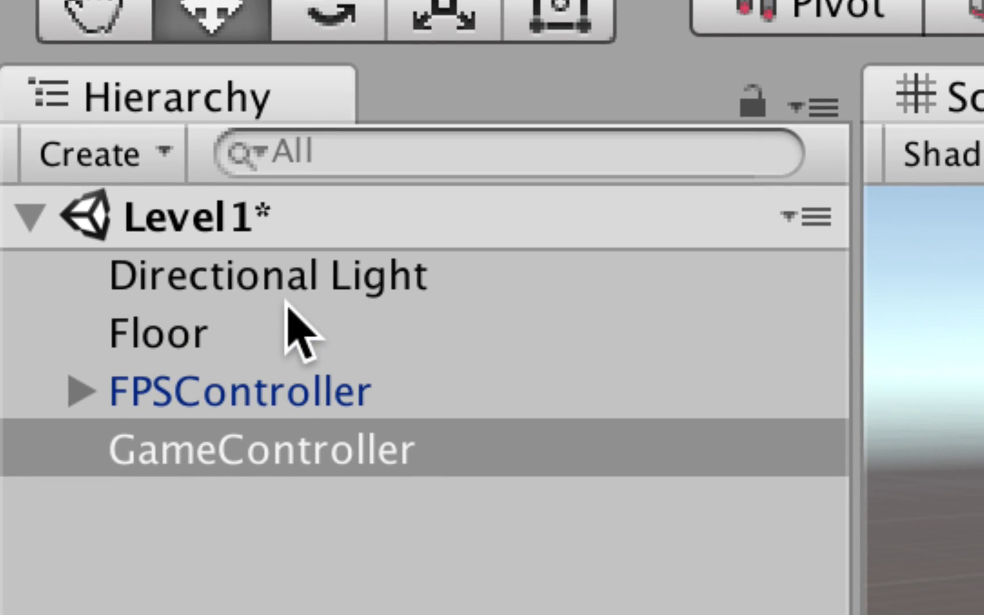
# - Parent Directional Light, Floor and FPSController under GameController and verify its children
pyautogui.click(287, 289)
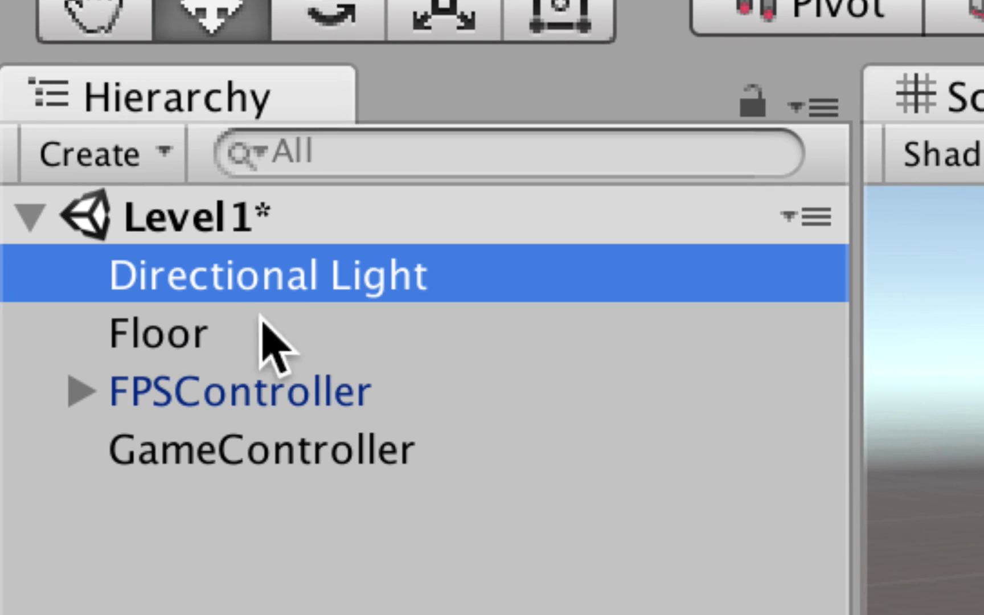
pyautogui.keyDown('shift'); pyautogui.click(270, 392); pyautogui.keyUp('shift')
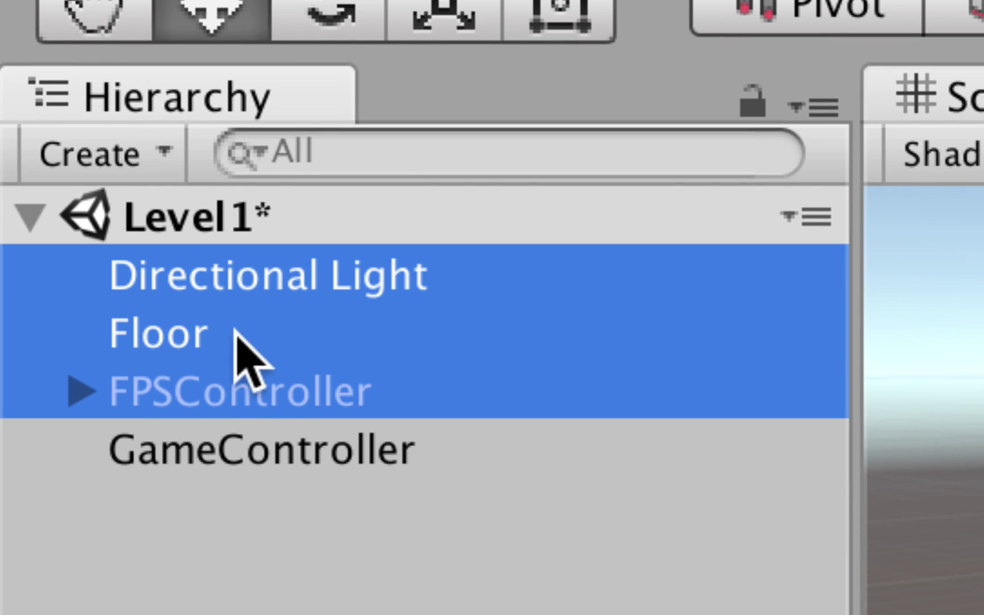
pyautogui.moveTo(238, 351); pyautogui.dragTo(273, 458)
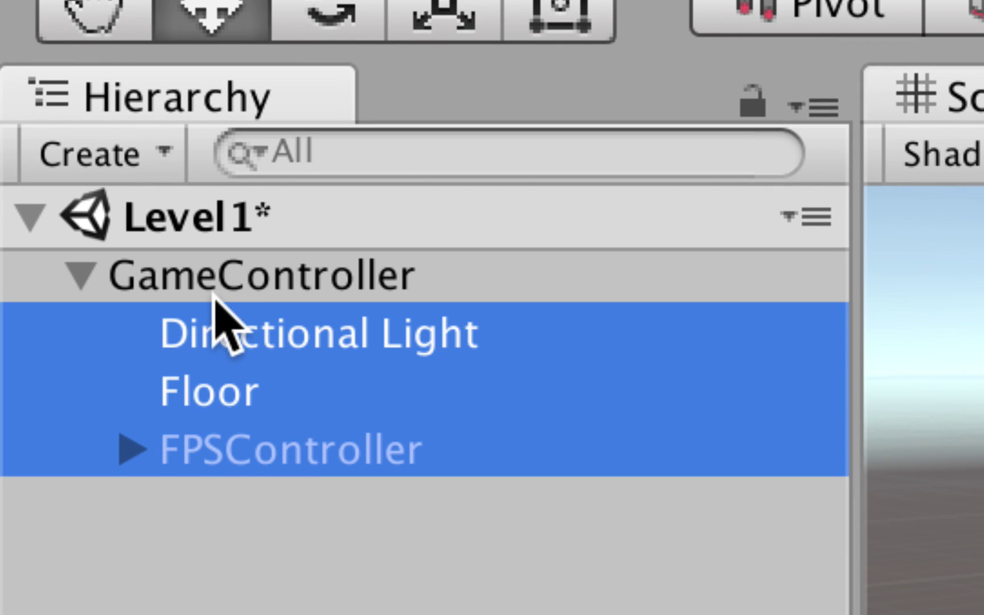
pyautogui.click(142, 307)
pyautogui.click(98, 281)
pyautogui.click(83, 275)
pyautogui.click(83, 275)
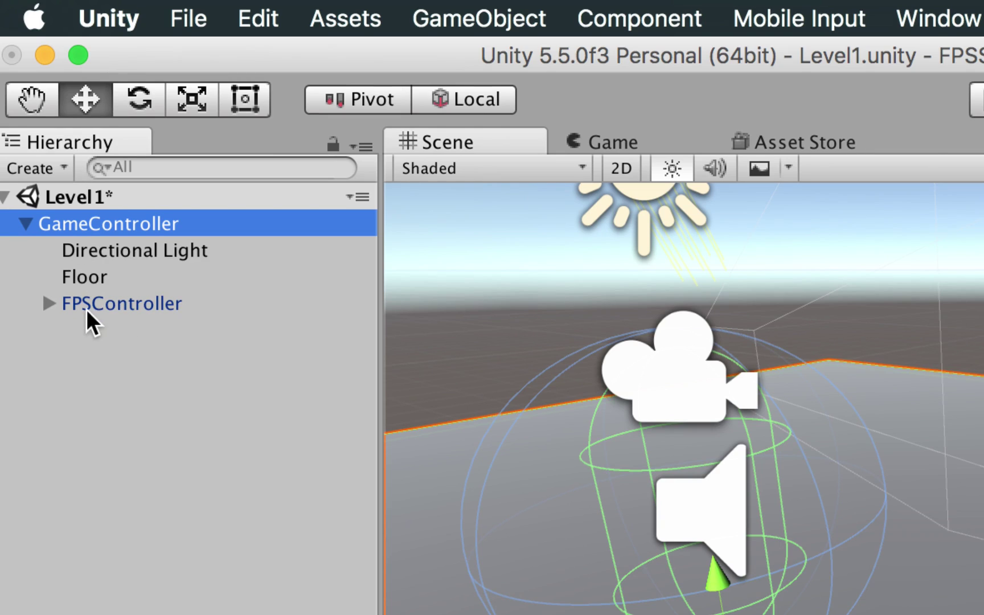
# - Rename the FPSController object under GameController to 'Player'
pyautogui.click(85, 303)
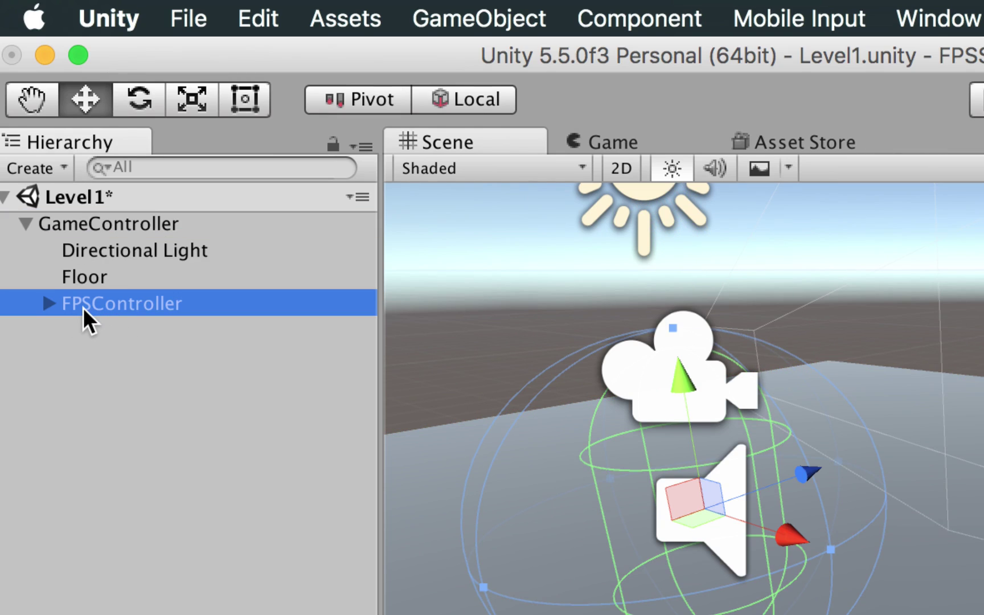
pyautogui.rightClick(98, 302)
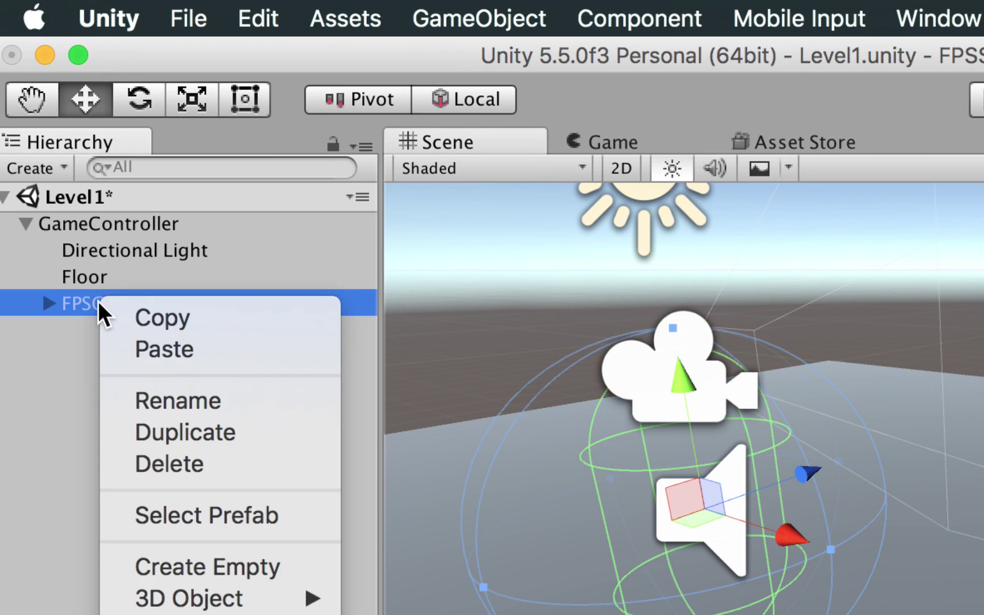
pyautogui.click(159, 402)
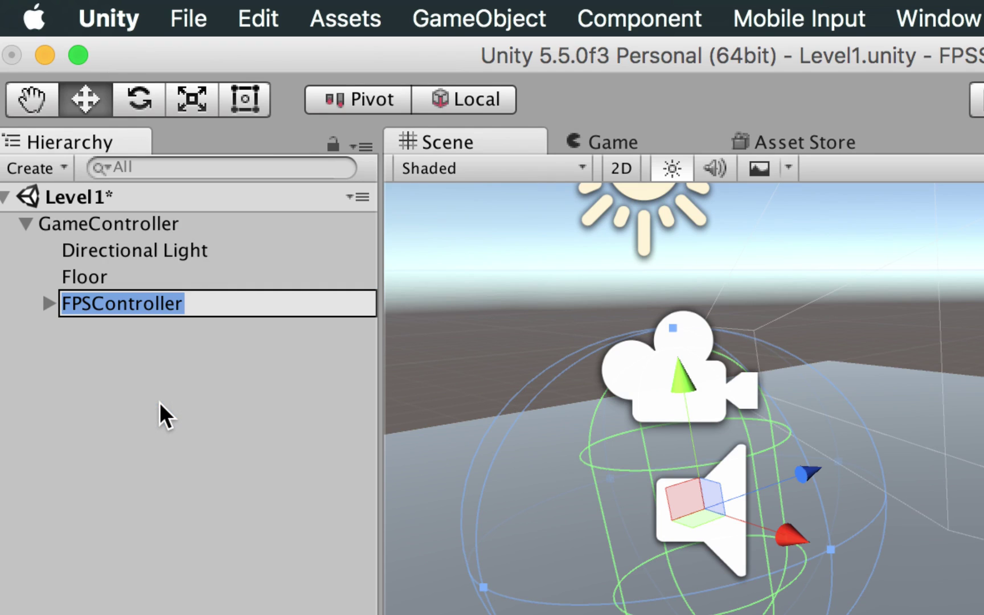
pyautogui.write('Player')
pyautogui.press('Return')
pyautogui.click(159, 402)
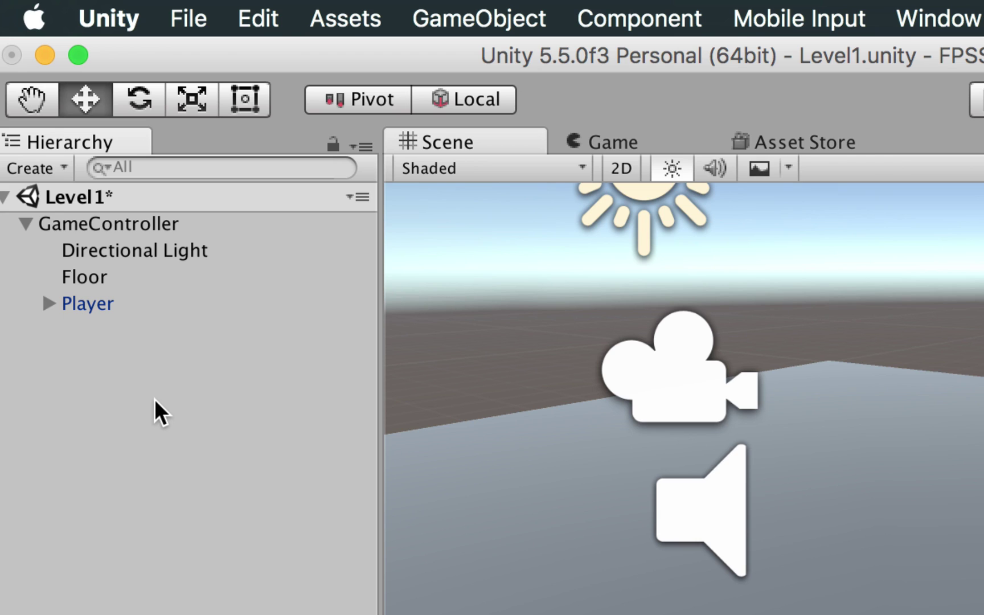
pyautogui.click(88, 312)
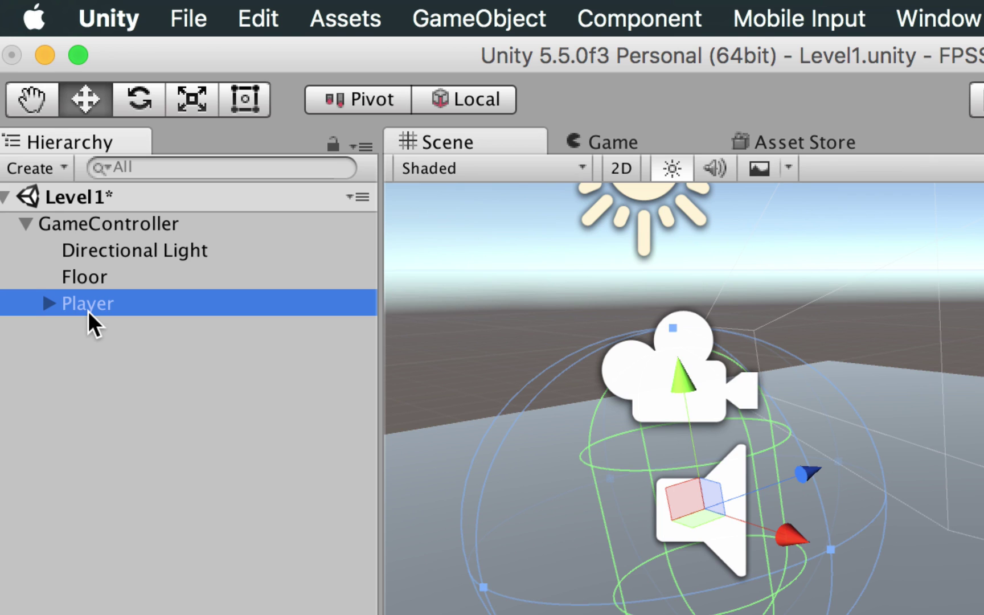
# - Expand Player to list FirstPersonCharacter, and inspect both objects
pyautogui.click(50, 304)
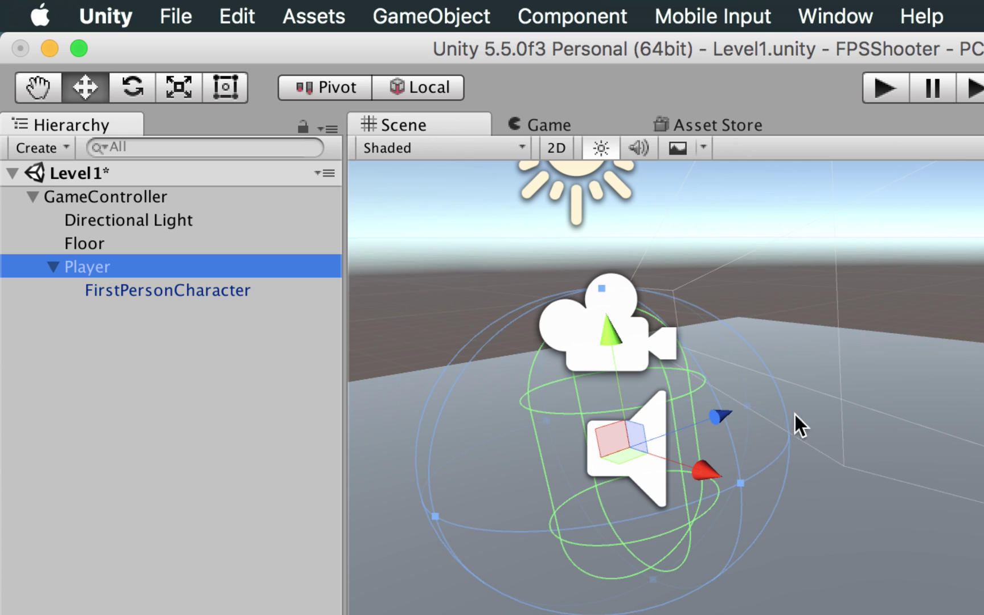
pyautogui.click(151, 292)
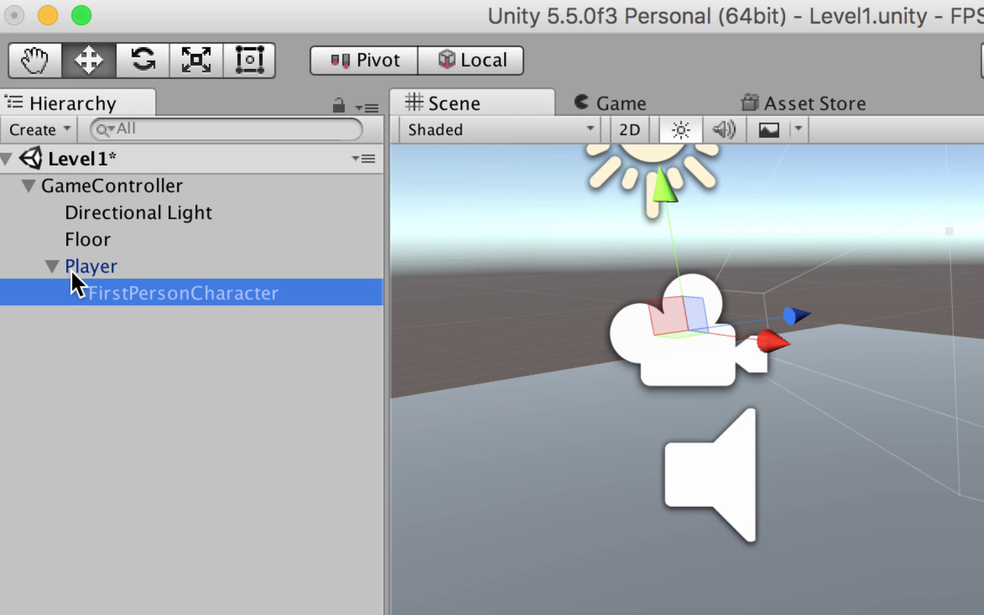
pyautogui.click(94, 266)
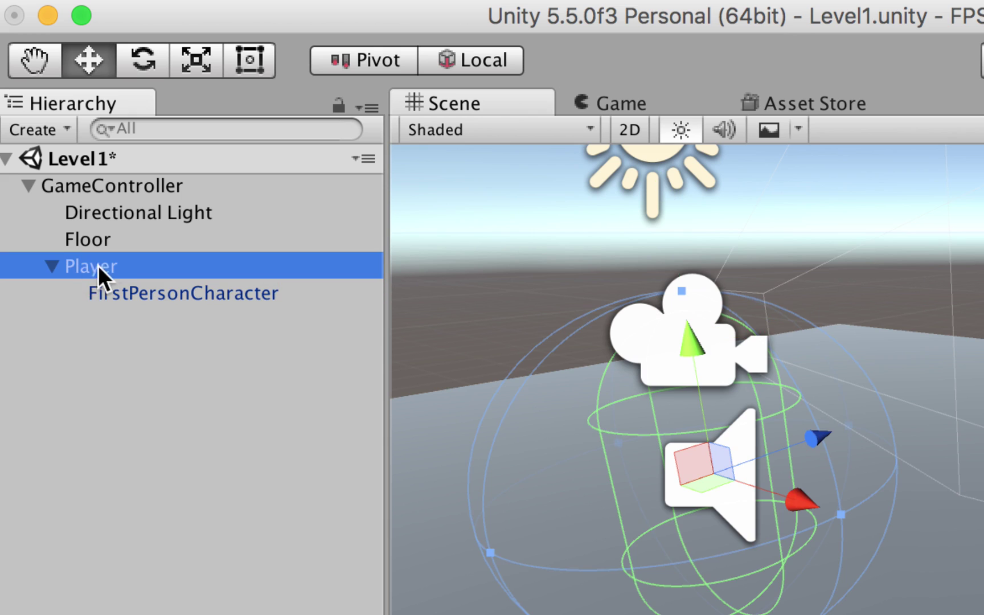
# - Add a 3D Cube as a child of Player and preview it in the Game view
pyautogui.rightClick(86, 270)
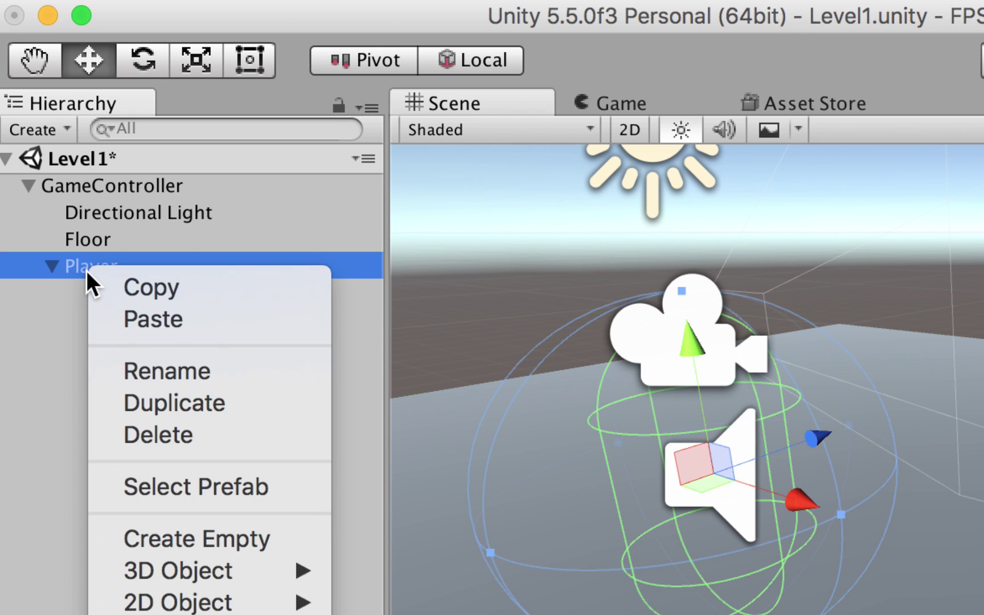
pyautogui.moveTo(246, 571)
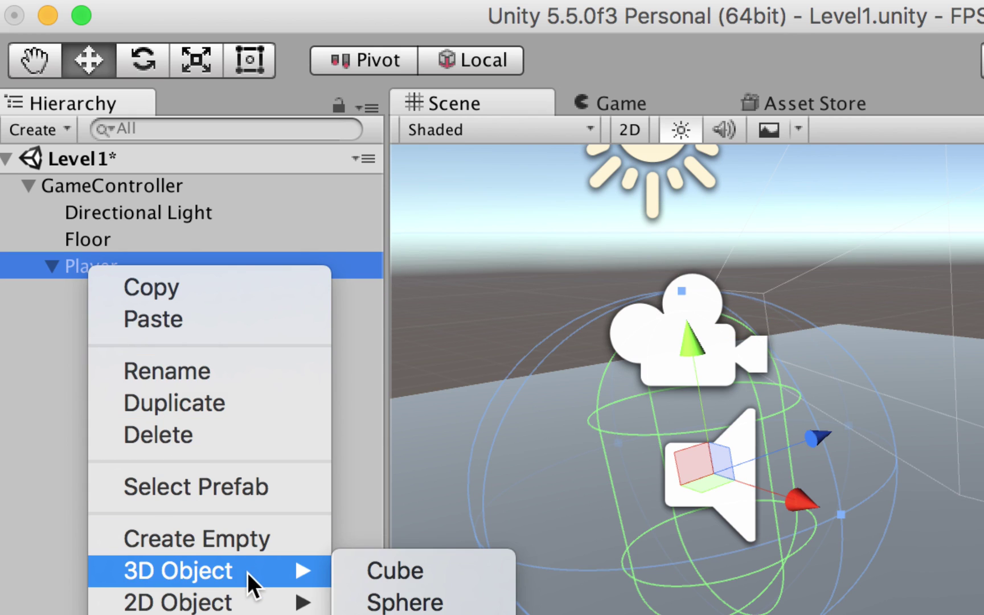
pyautogui.click(399, 577)
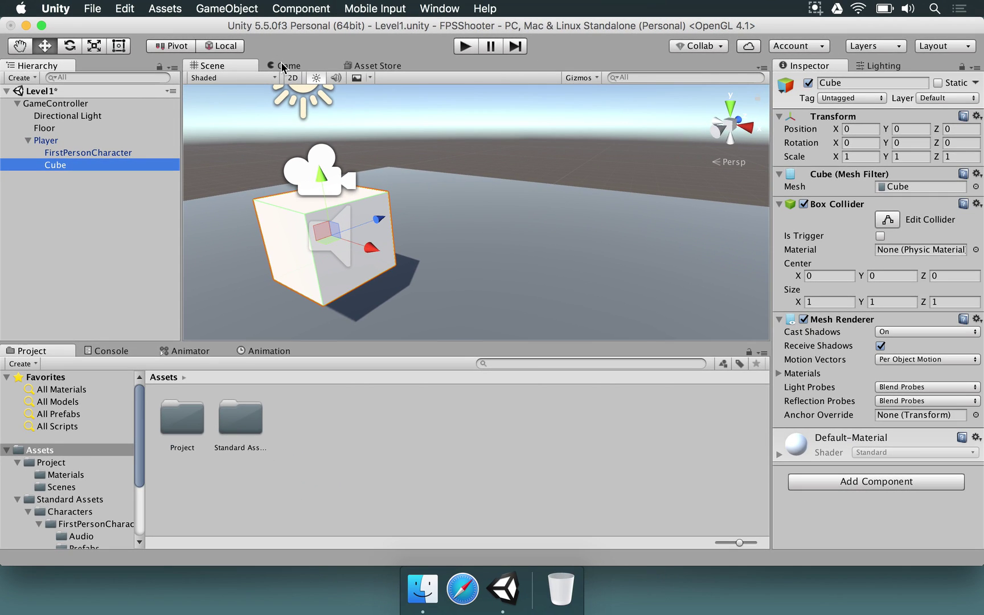
pyautogui.click(282, 67)
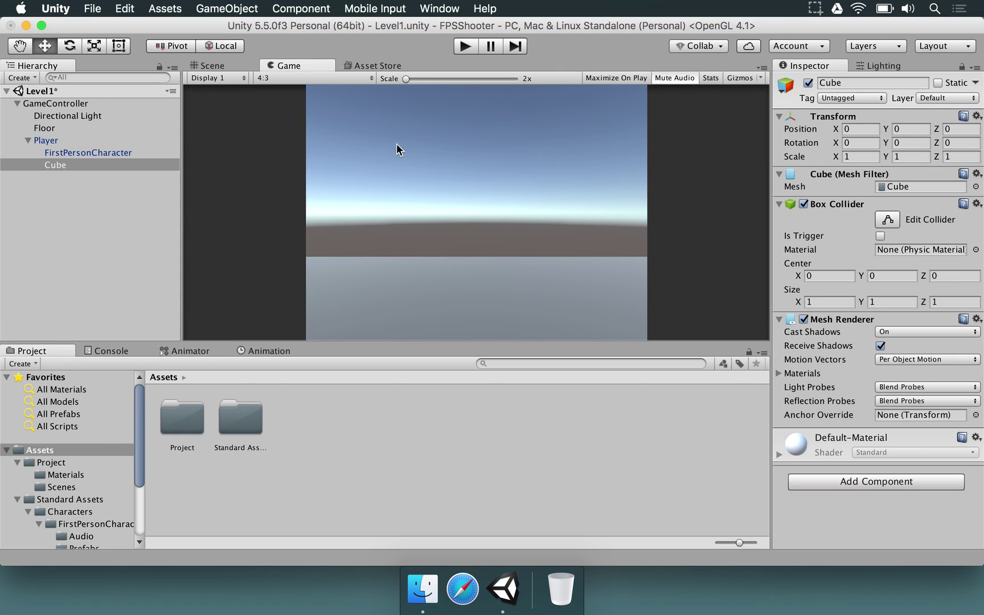
pyautogui.click(228, 69)
# - Move the cube forward along Z to 2.52 and check it in the Game view
pyautogui.keyDown('alt'); pyautogui.moveTo(441, 229); pyautogui.dragTo(154, 171); pyautogui.keyUp('alt')
pyautogui.click(80, 165)
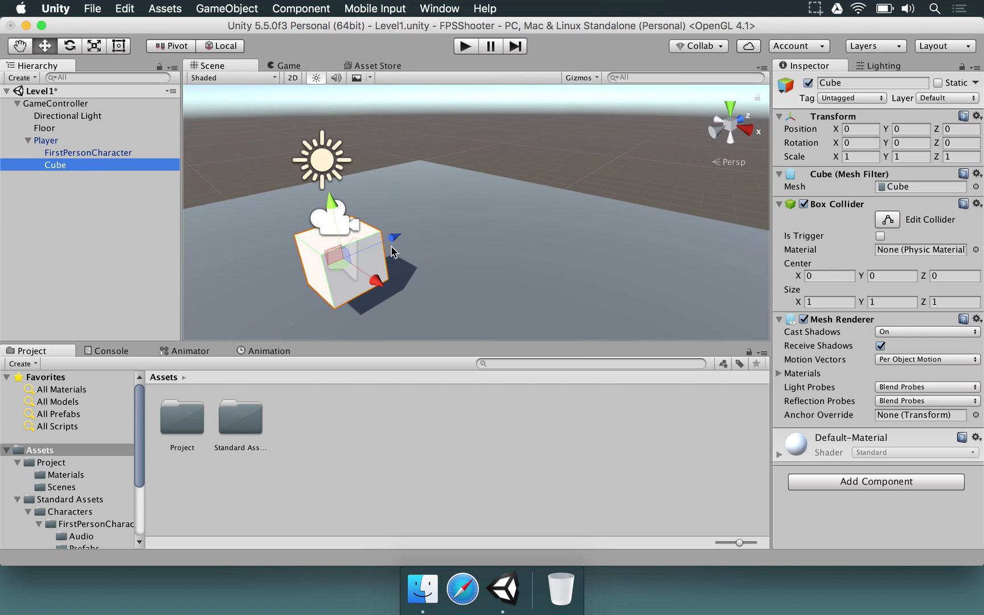
pyautogui.moveTo(396, 245); pyautogui.dragTo(467, 239)
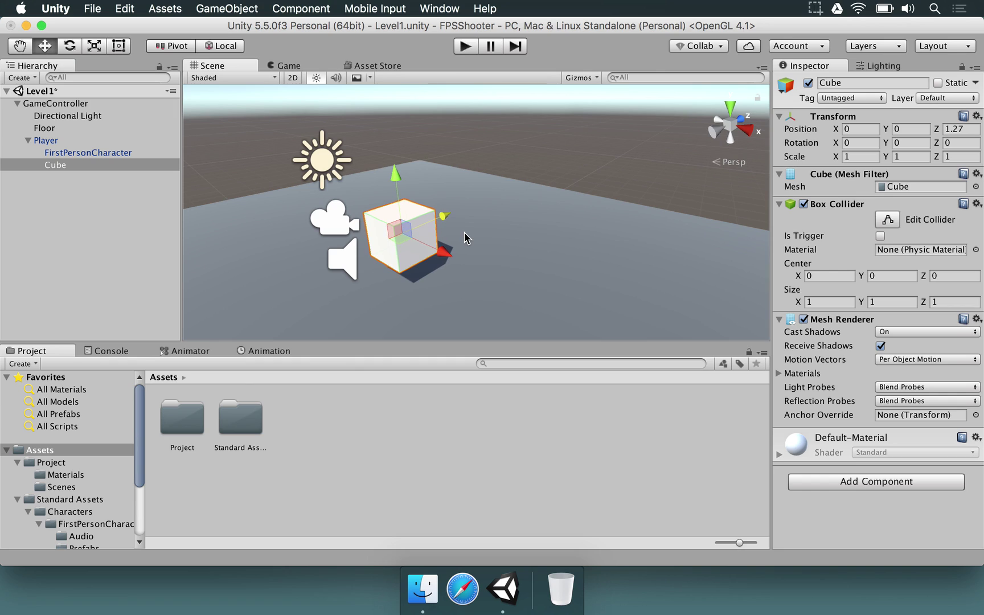
pyautogui.click(509, 154)
pyautogui.click(389, 232)
pyautogui.moveTo(443, 217); pyautogui.dragTo(490, 206)
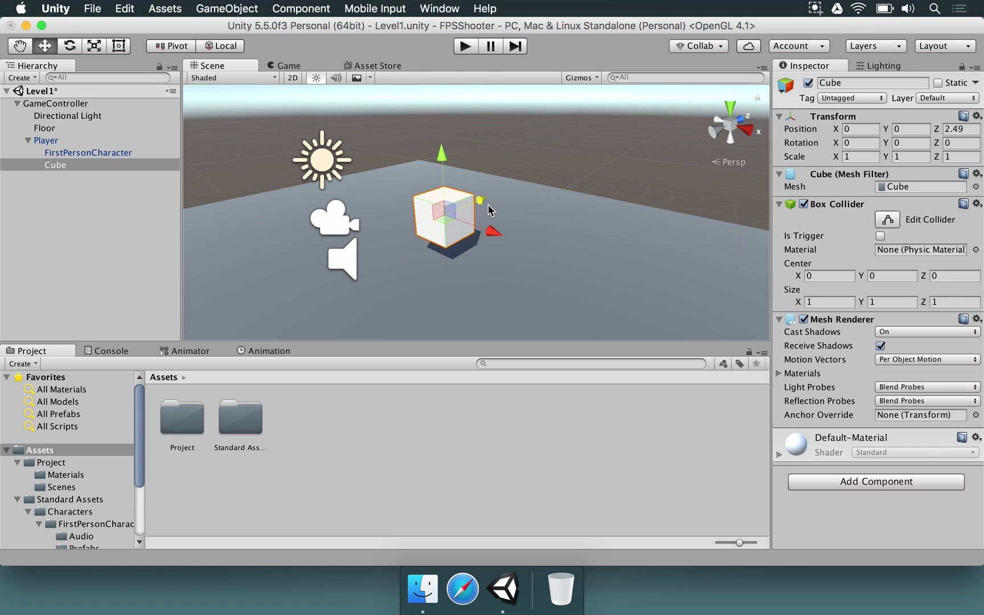
pyautogui.click(299, 64)
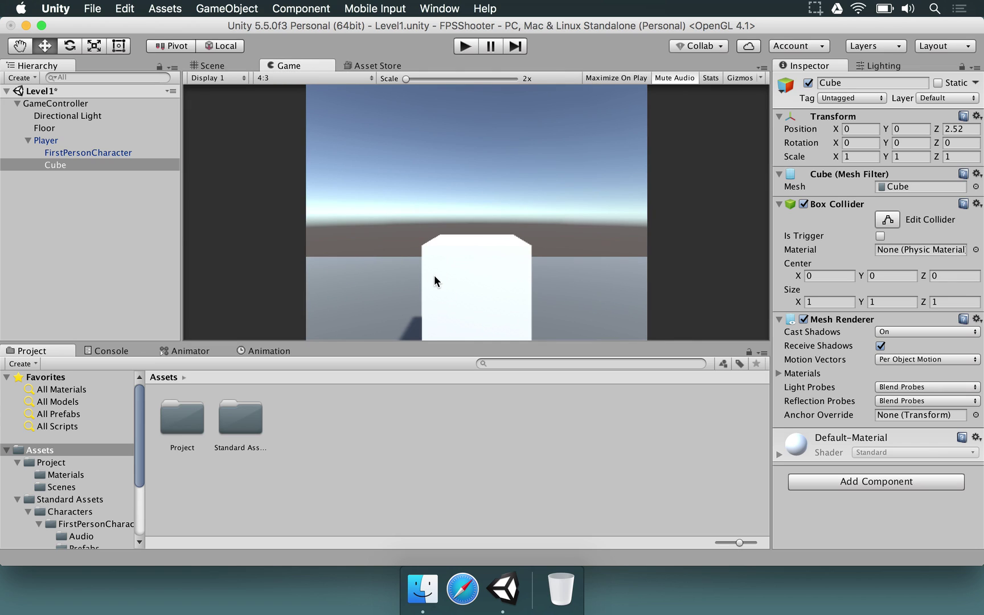
# - Start play mode, restart it, and walk the Player with WASD while watching its transform
pyautogui.click(467, 46)
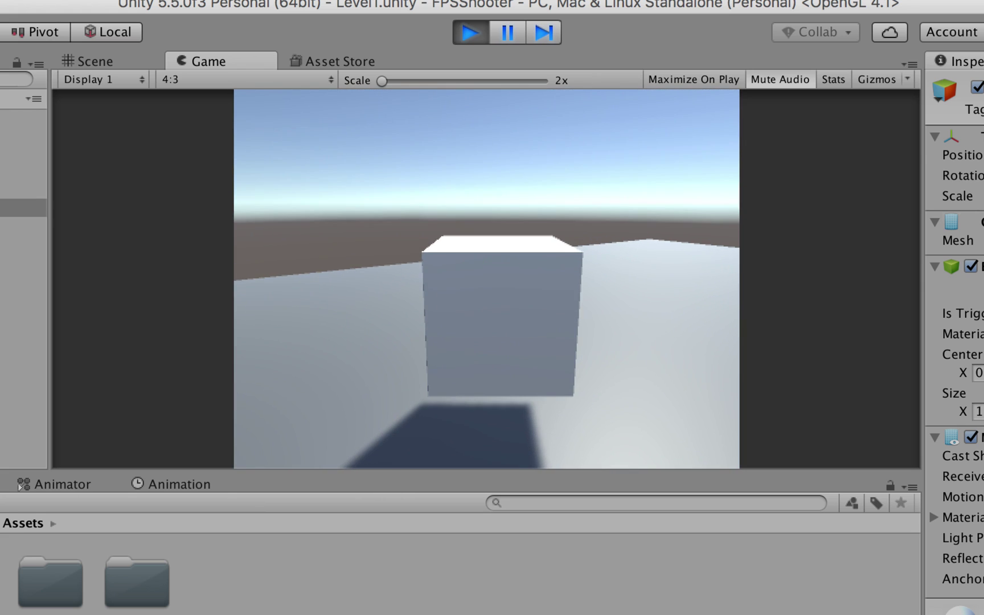
pyautogui.click(464, 31)
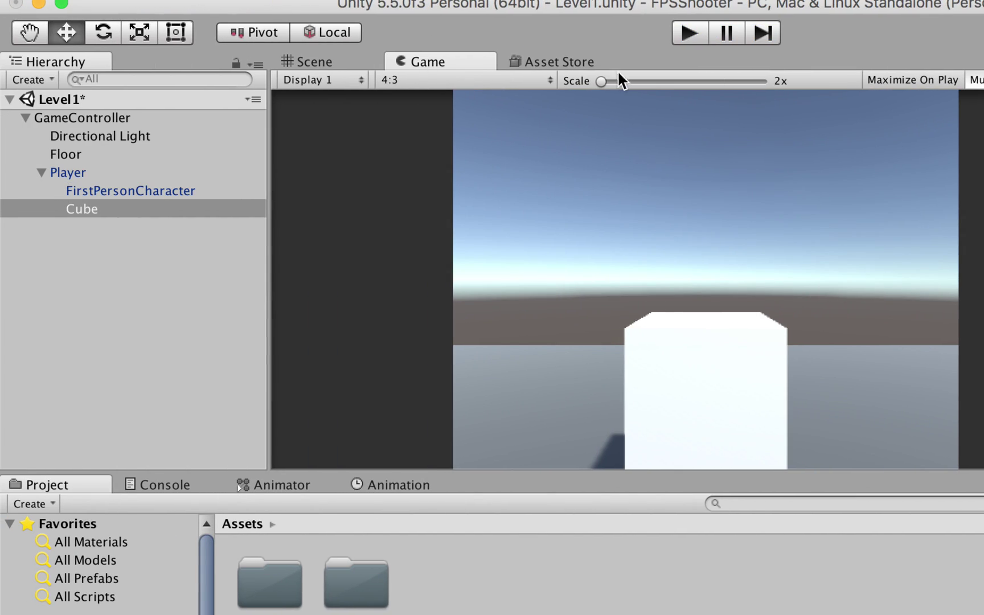
pyautogui.click(686, 32)
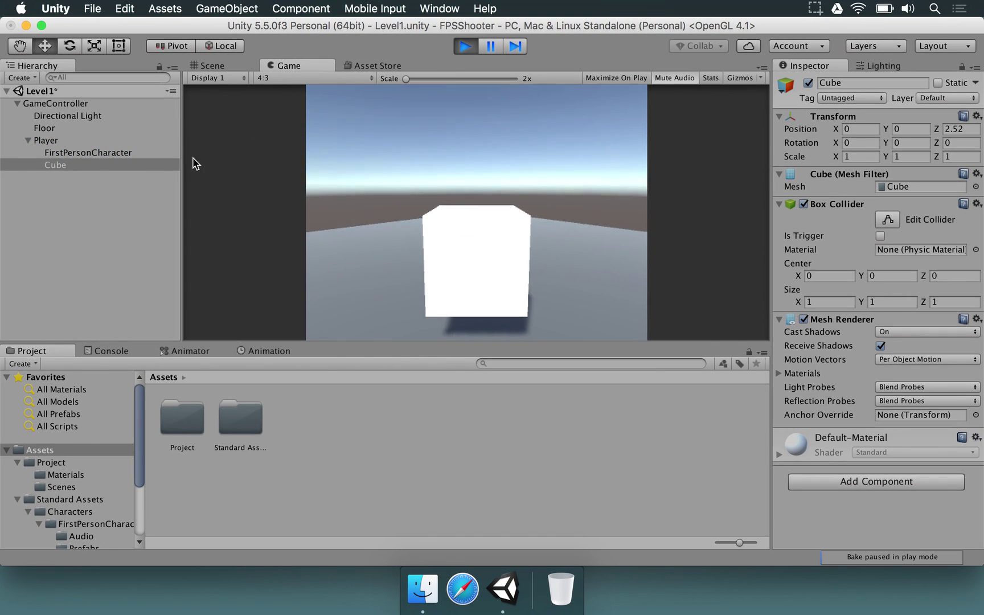
pyautogui.click(72, 143)
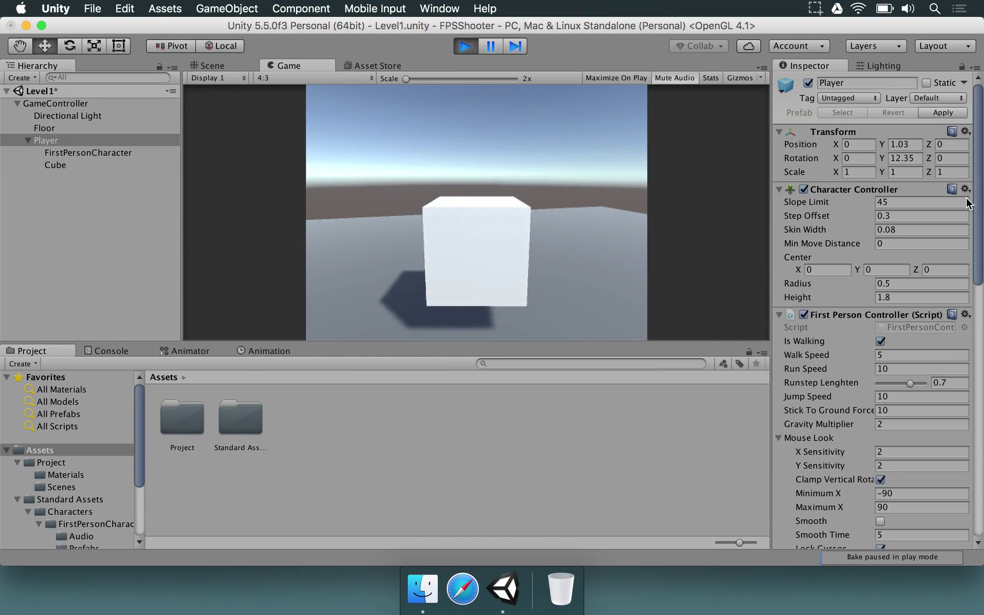
pyautogui.press('d')
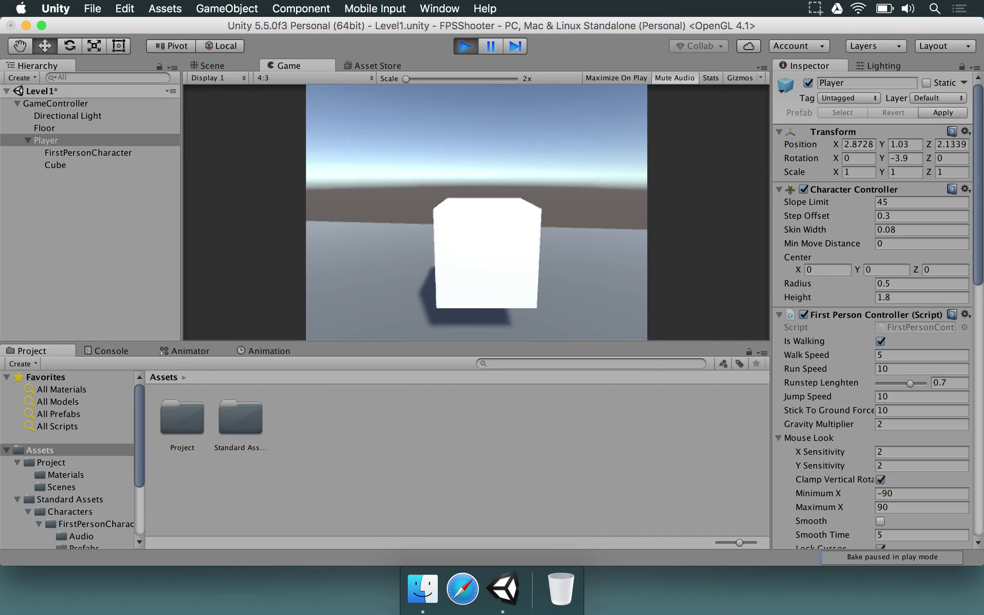
pyautogui.press('a')
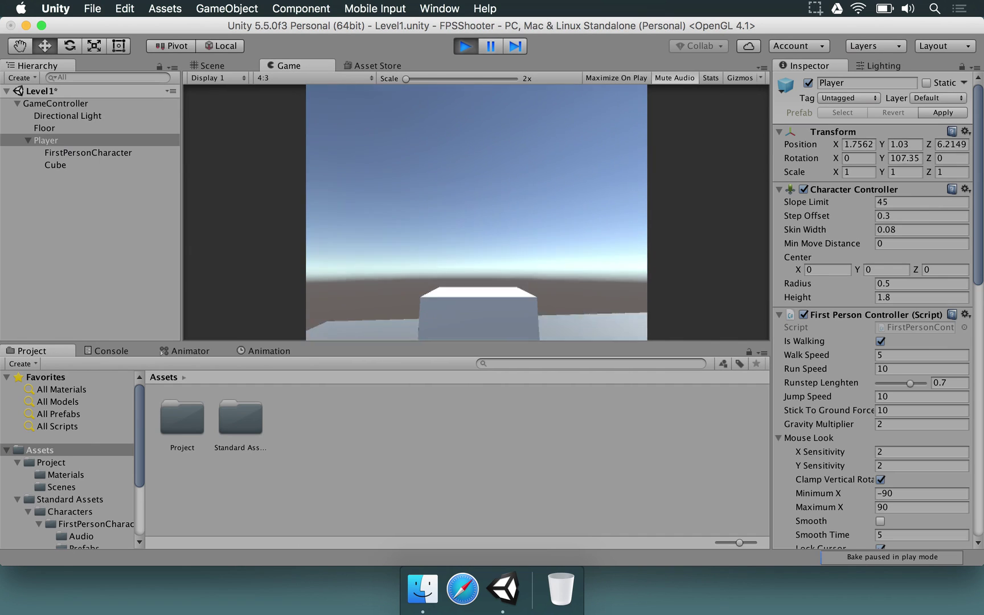
pyautogui.press('s')
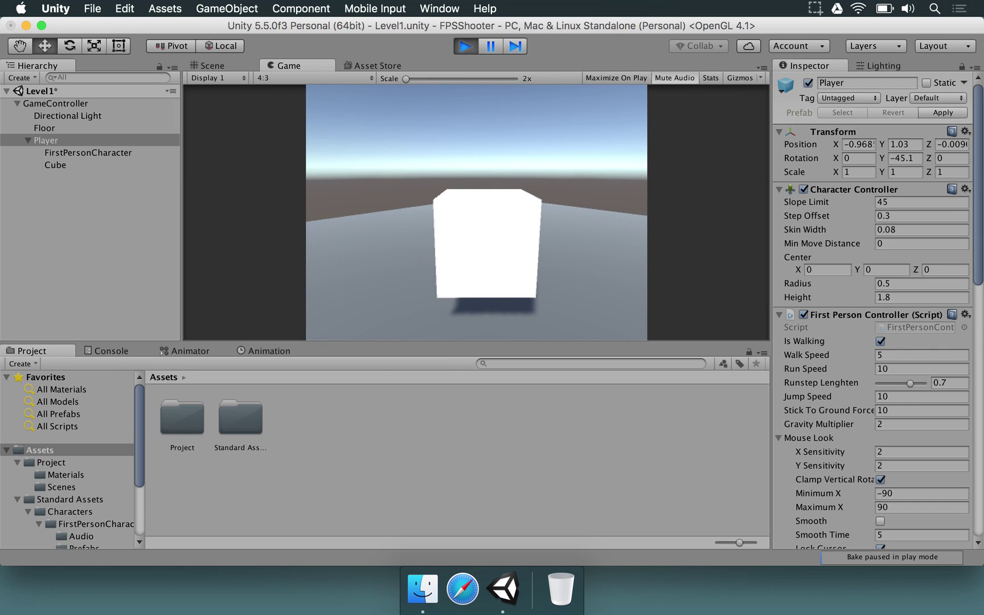
pyautogui.press('w')
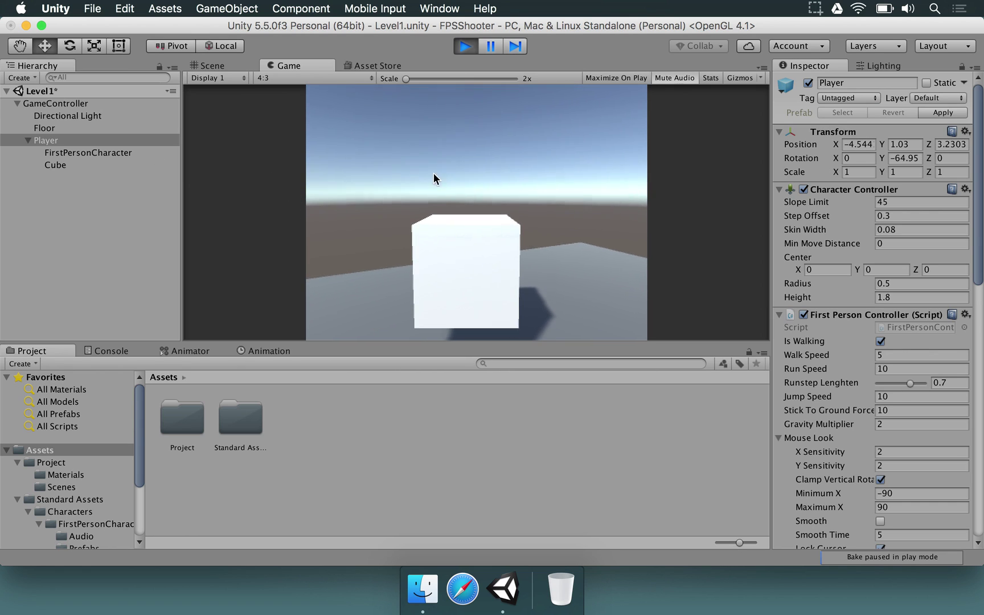
# - Watch FirstPersonCharacter while circling the cube, confirming it stays in the first-person view
pyautogui.click(94, 153)
pyautogui.press('d')
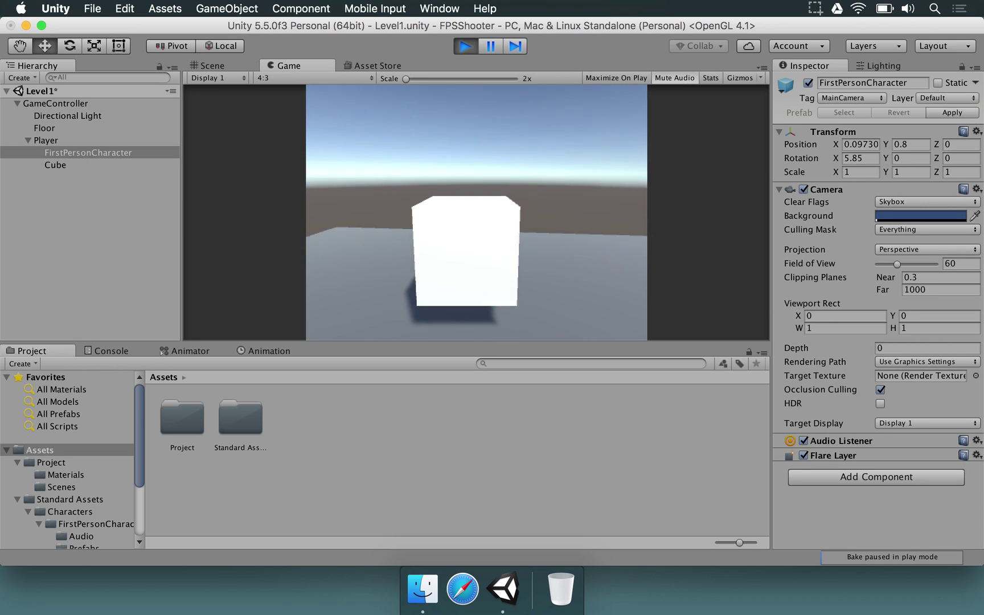
pyautogui.press('d')
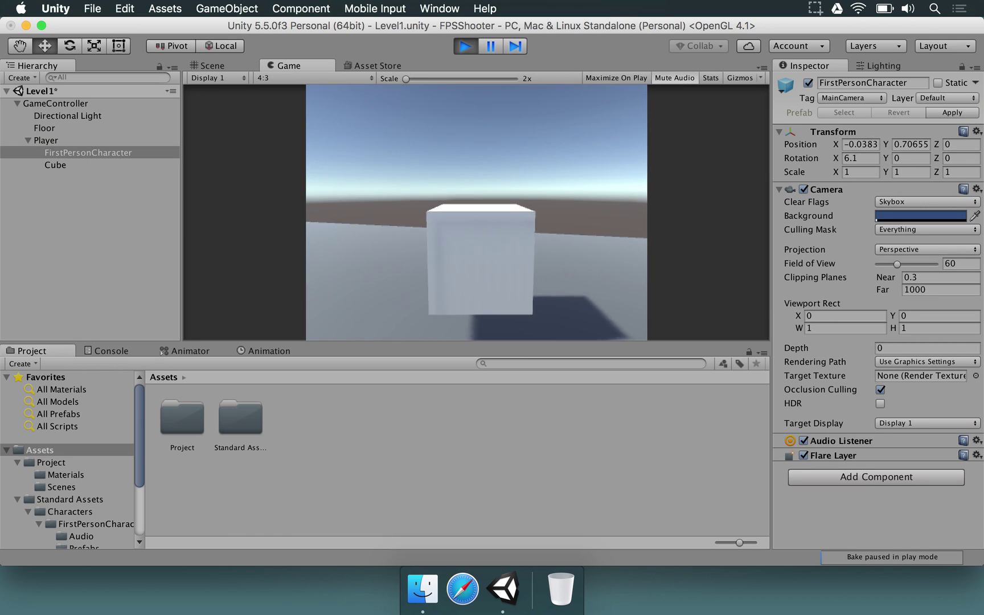
pyautogui.press('d')
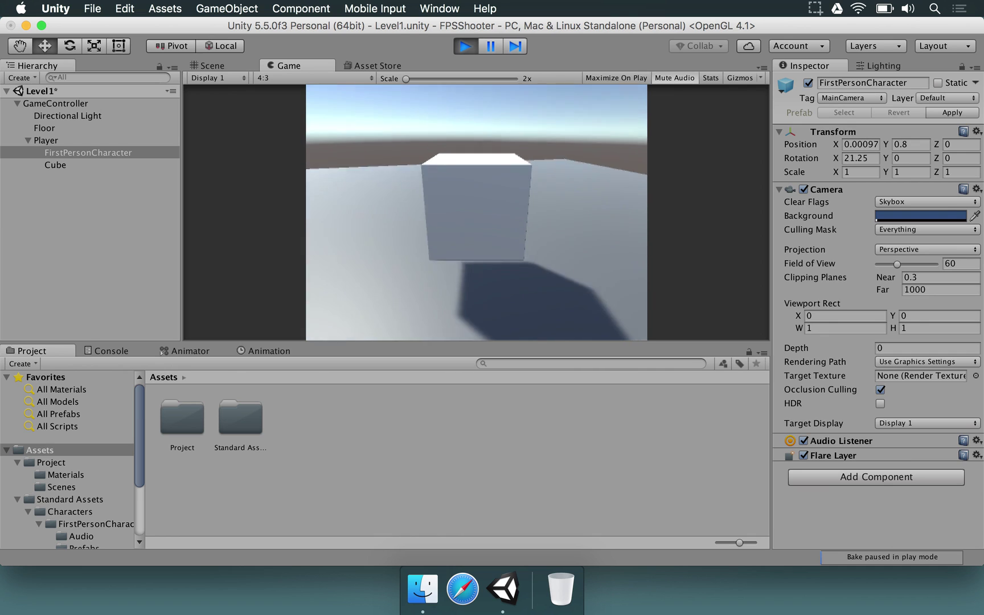
pyautogui.press('d')
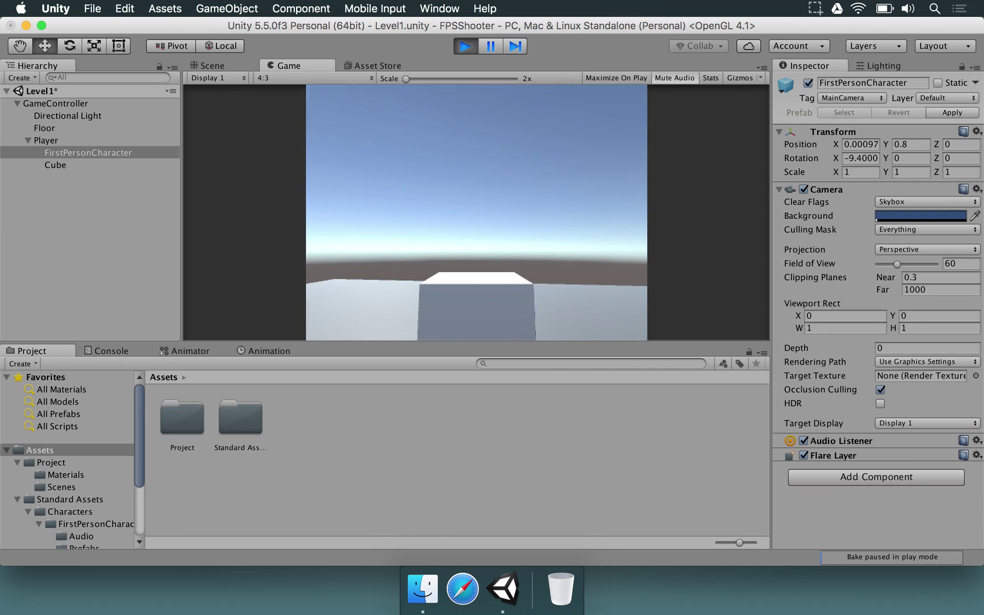
pyautogui.press('a')
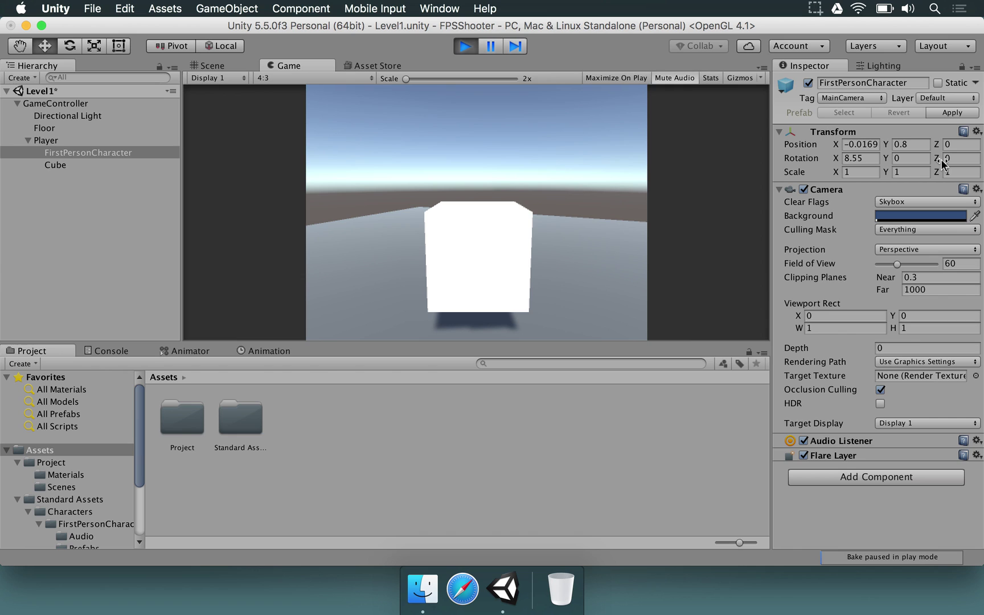
pyautogui.click(363, 138)
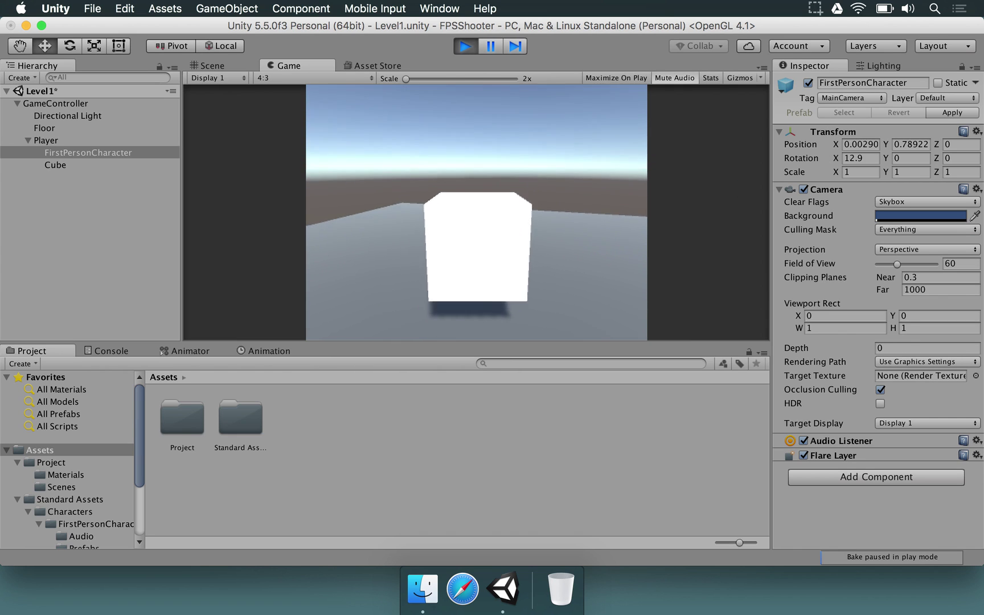
# - Free the cursor, drag the Cube under FirstPersonCharacter, then look around in the game
pyautogui.press('Escape')
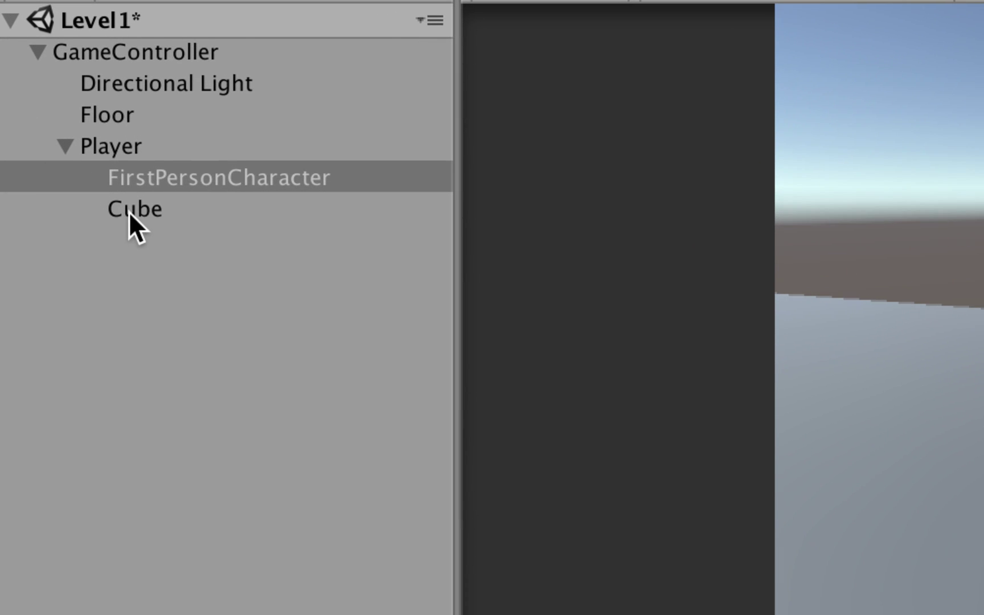
pyautogui.moveTo(52, 165); pyautogui.dragTo(55, 154)
pyautogui.moveTo(136, 183); pyautogui.dragTo(167, 180)
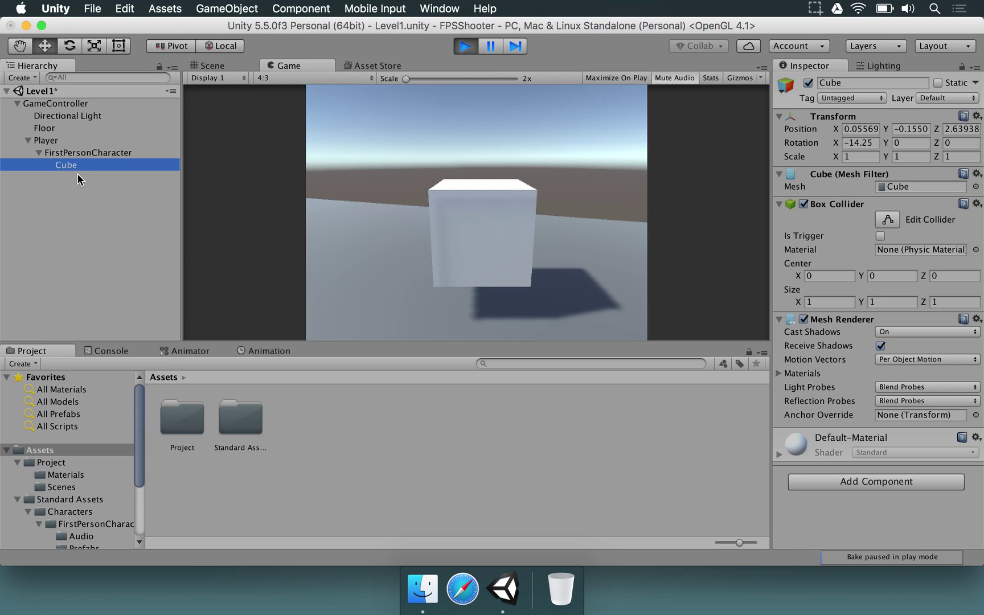
pyautogui.click(365, 200)
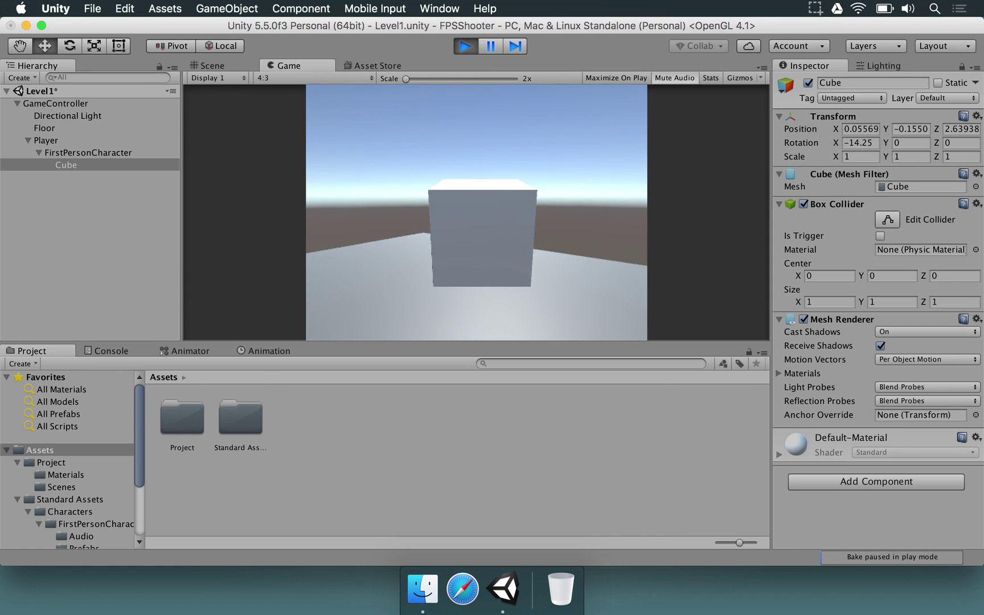
# - Release the mouse and inspect Player, FirstPersonCharacter, Cube and the camera settings
pyautogui.press('Escape')
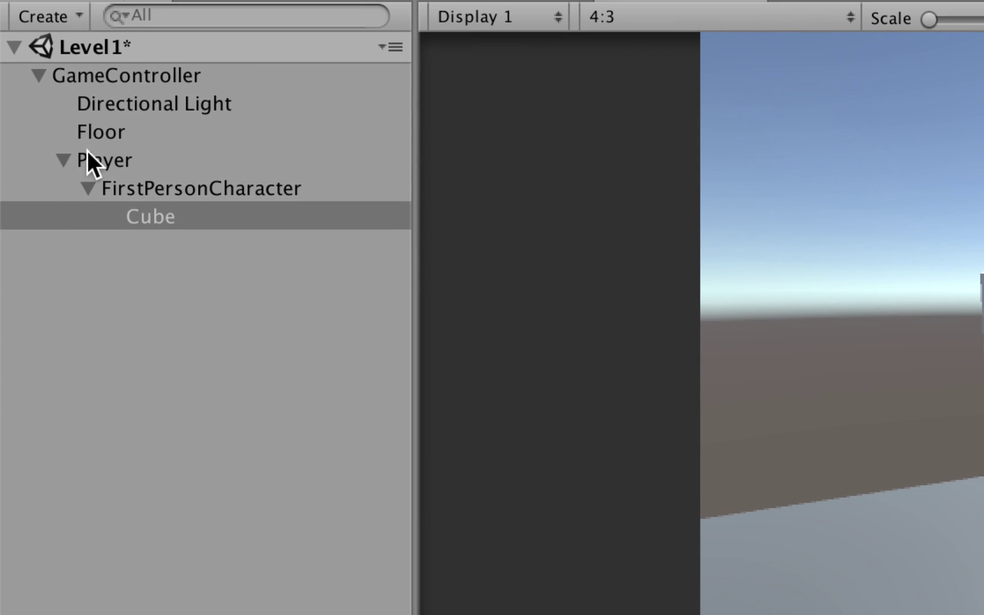
pyautogui.click(38, 137)
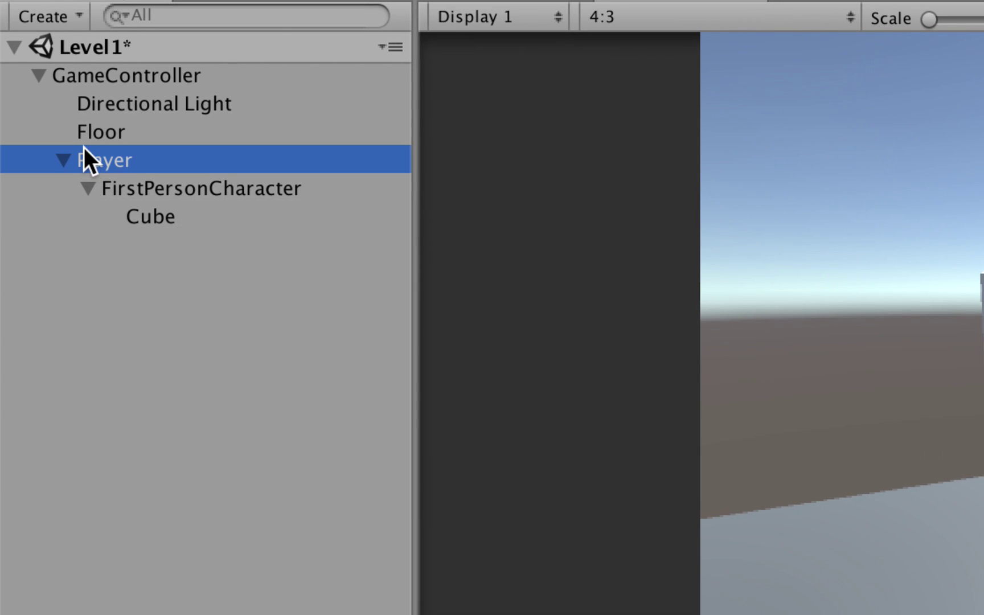
pyautogui.click(141, 188)
pyautogui.click(147, 215)
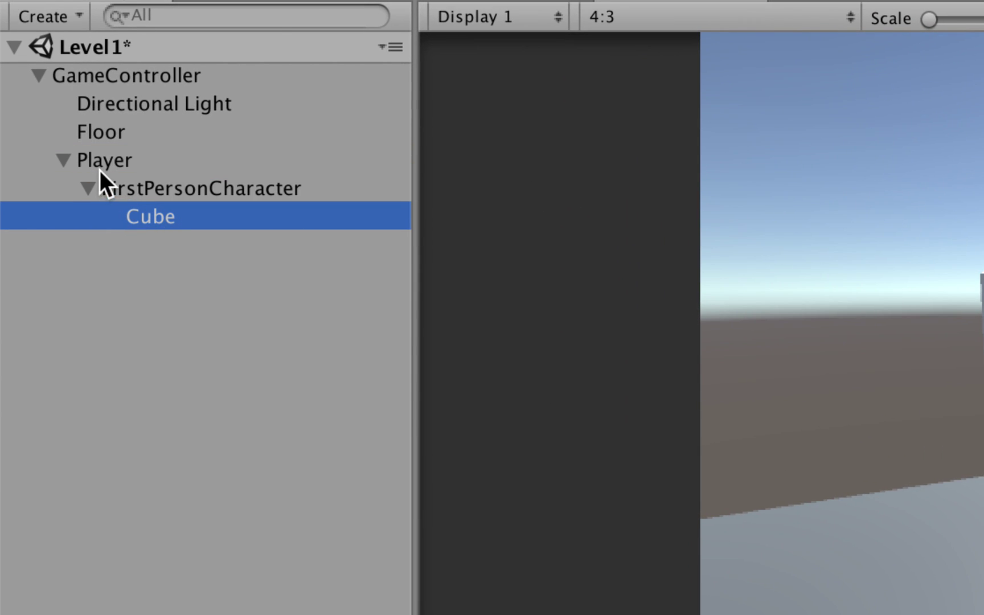
pyautogui.click(163, 191)
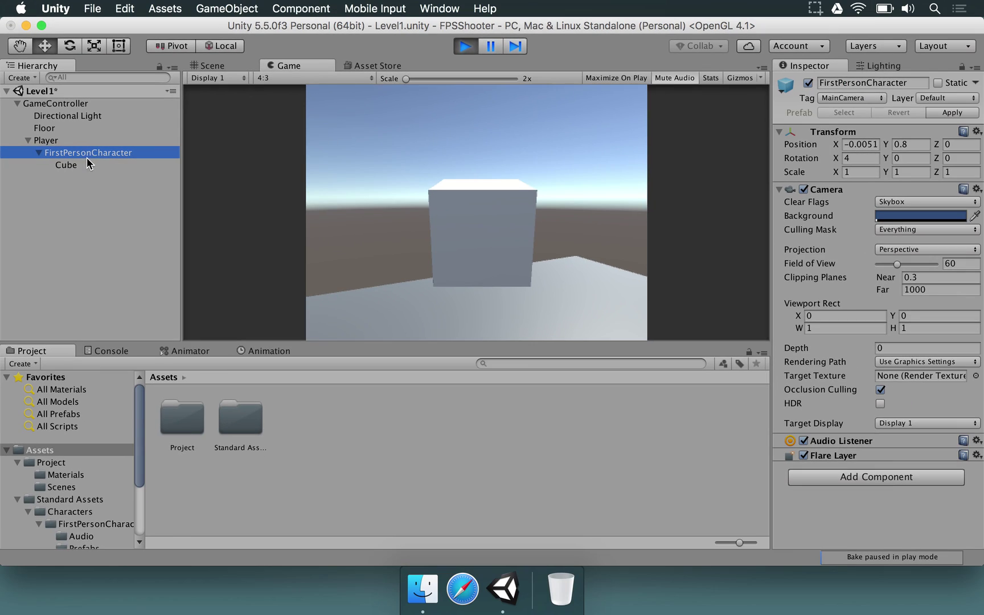
# - Stop the play test and create an empty child of FirstPersonCharacter named 'Gun'
pyautogui.click(464, 46)
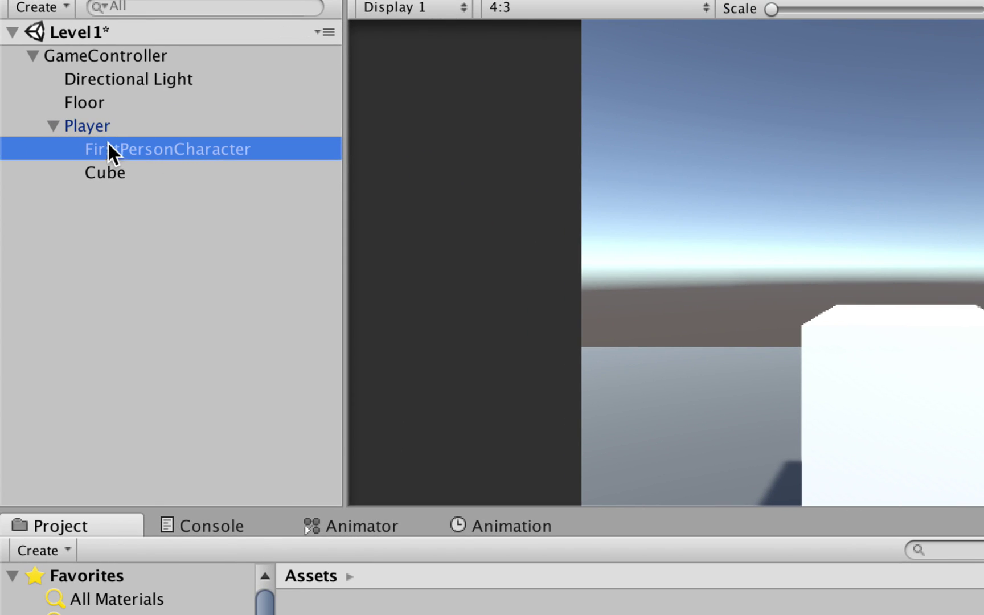
pyautogui.rightClick(101, 145)
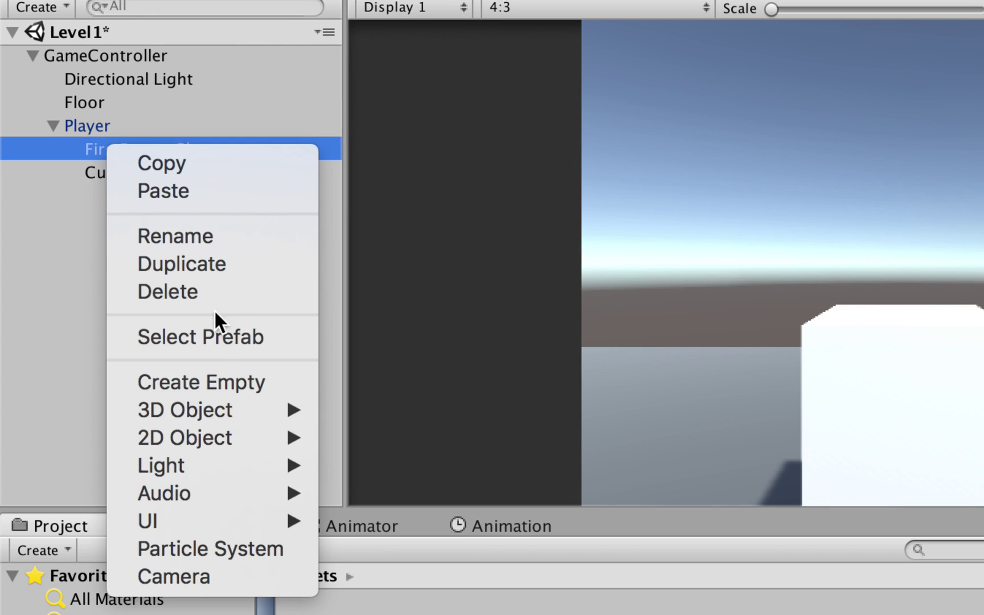
pyautogui.click(205, 377)
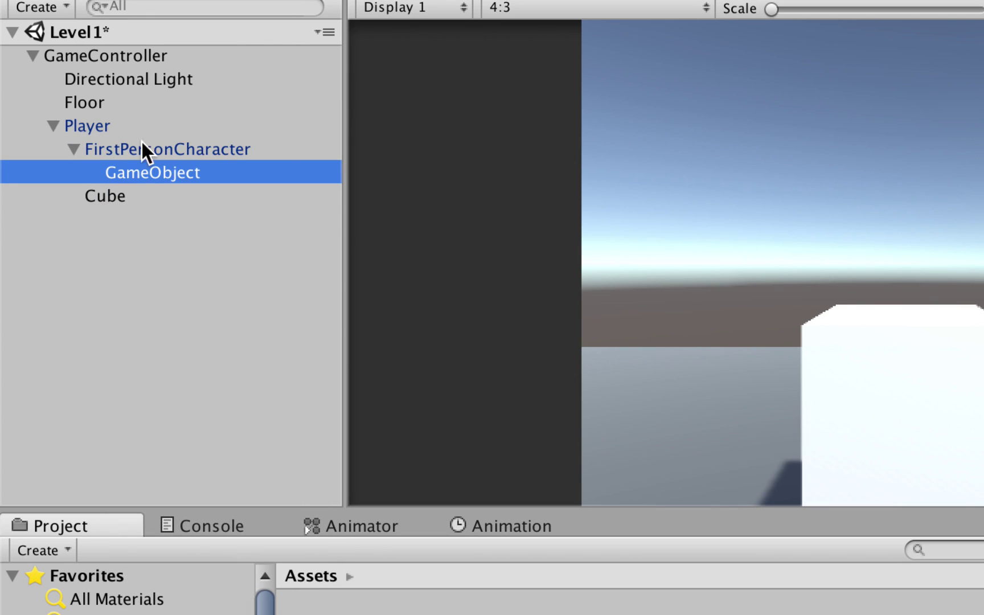
pyautogui.click(128, 172)
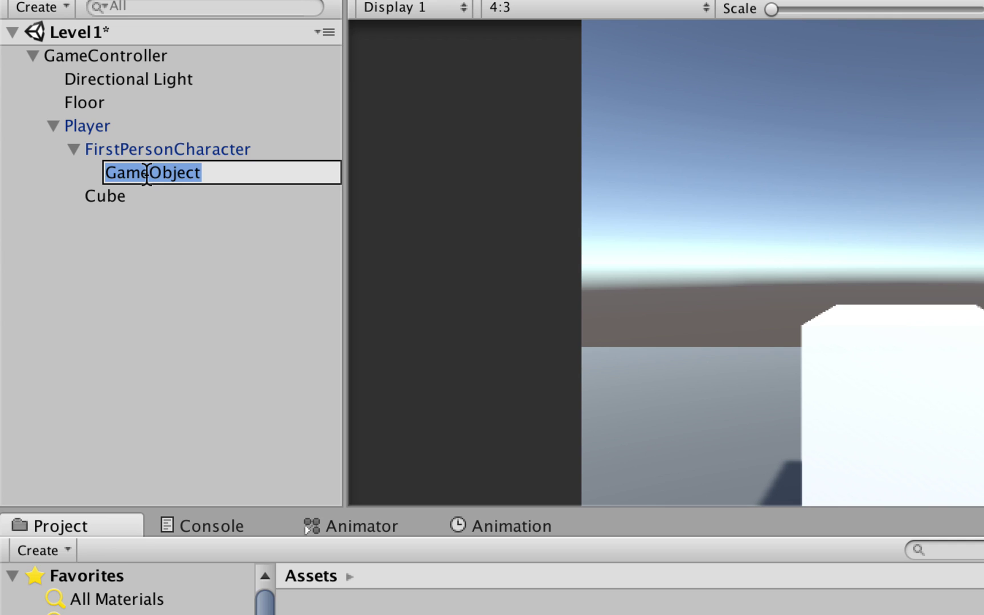
pyautogui.write('Gun')
pyautogui.press('Return')
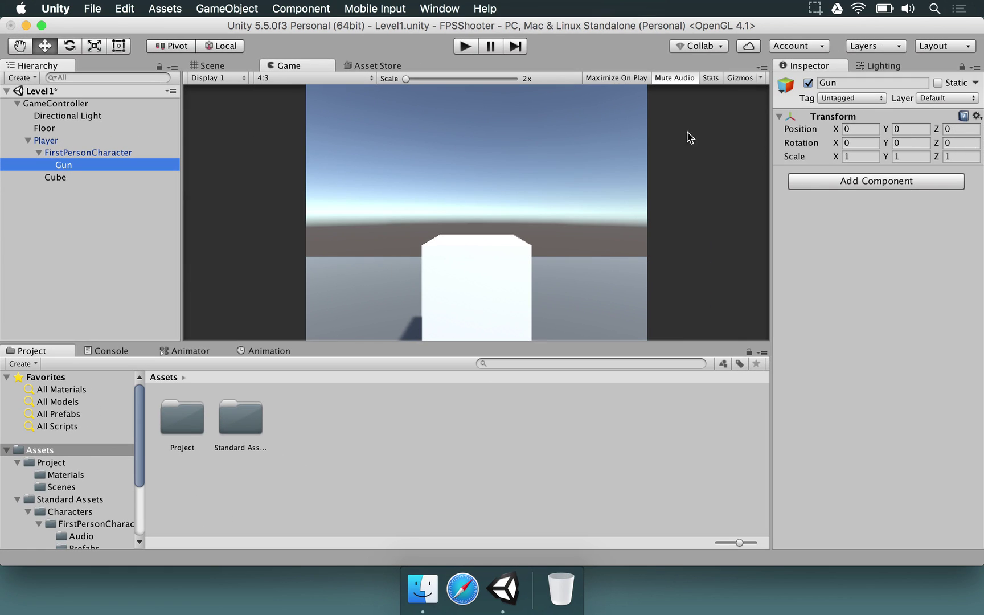
# - In the Scene view, drag the Cube under the Gun object in the Hierarchy
pyautogui.click(219, 67)
pyautogui.click(76, 166)
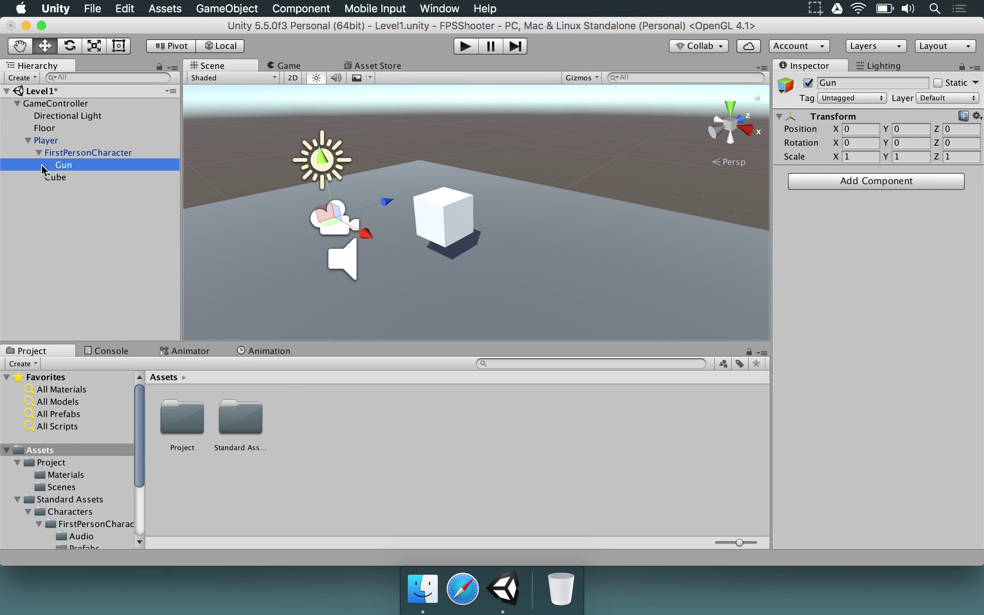
pyautogui.click(57, 153)
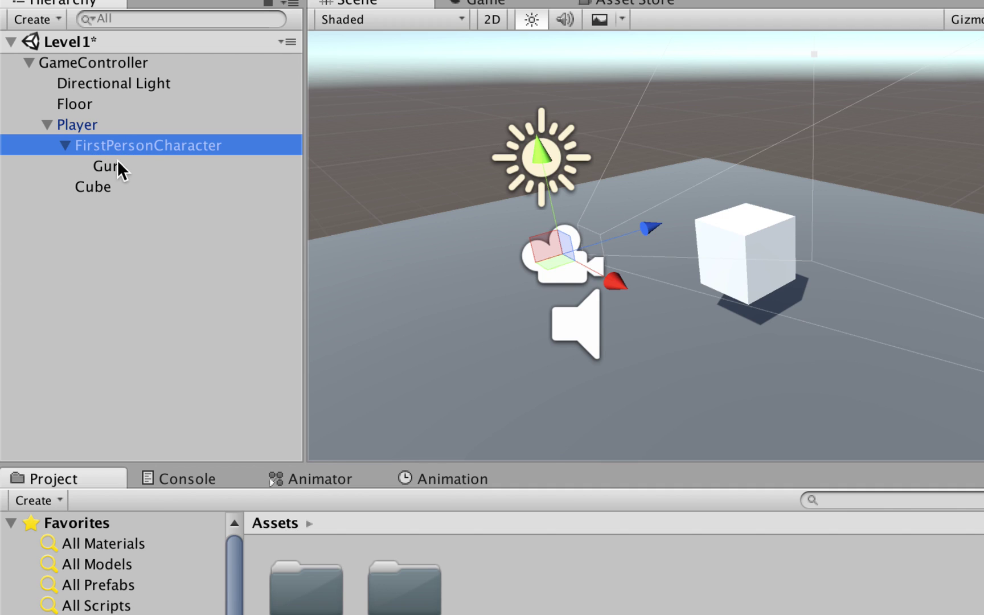
pyautogui.click(80, 123)
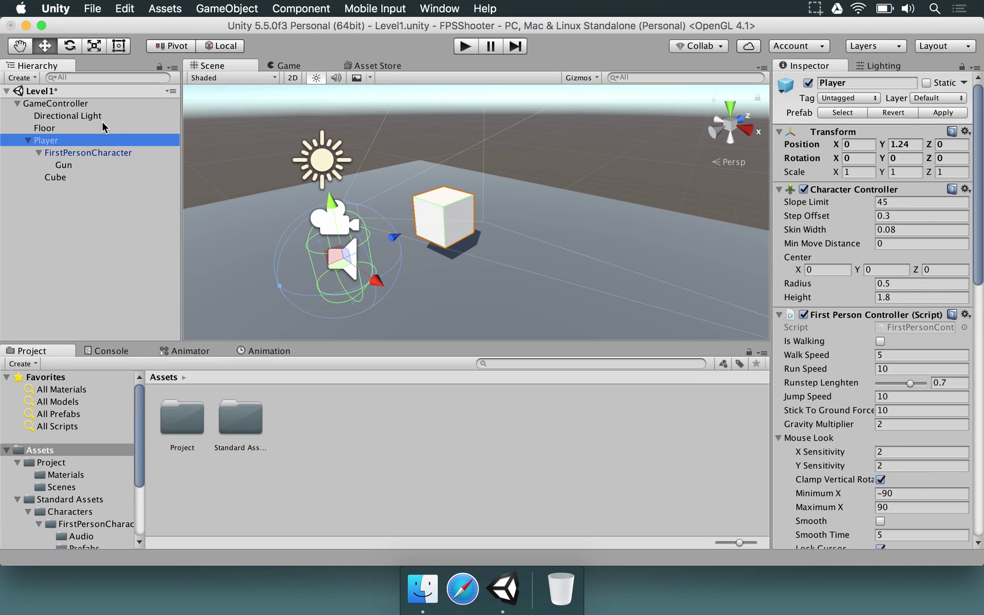
pyautogui.click(55, 178)
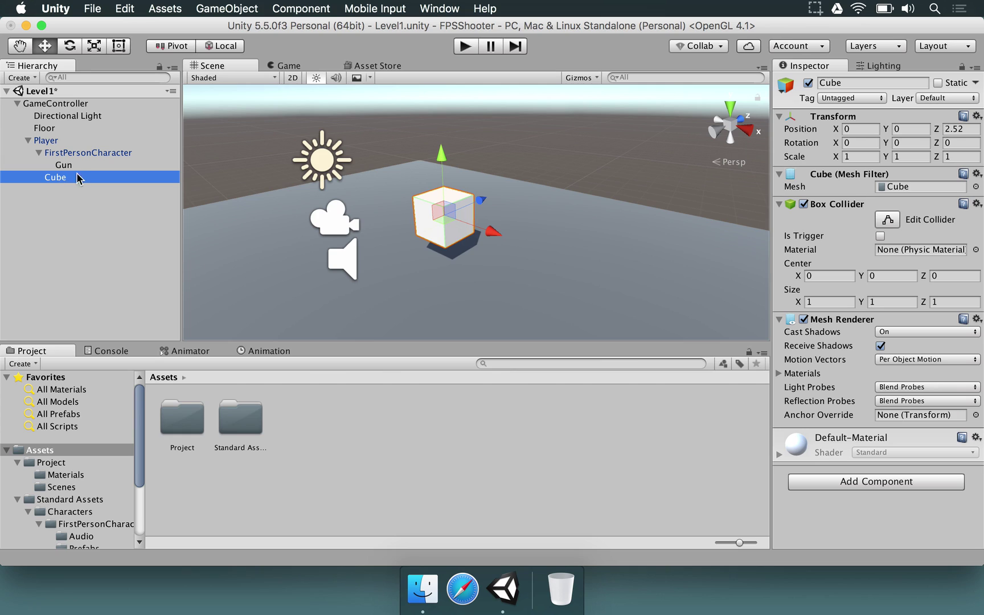
pyautogui.moveTo(53, 181); pyautogui.dragTo(70, 167)
pyautogui.click(67, 167)
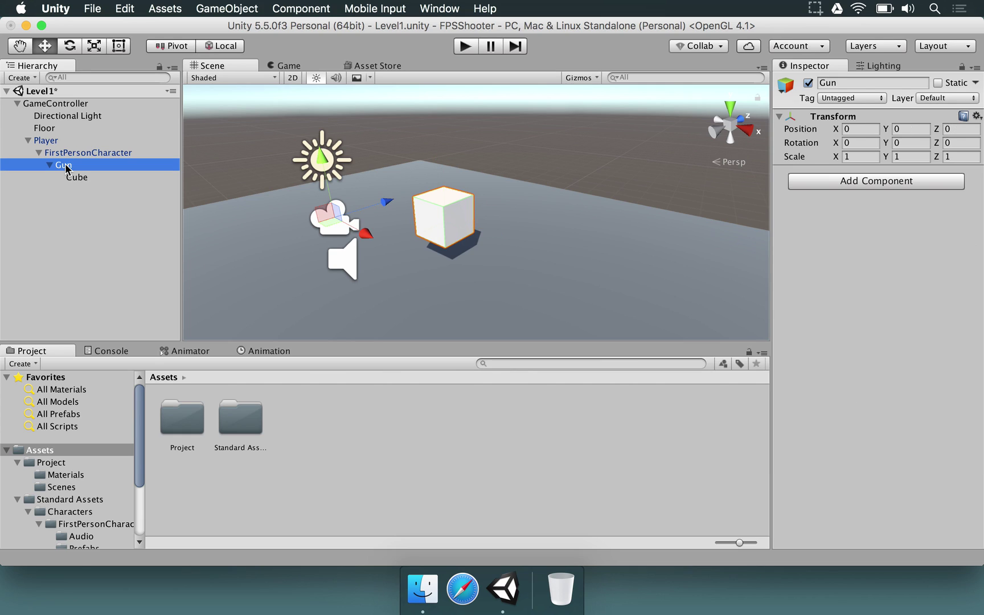
pyautogui.click(76, 177)
pyautogui.click(910, 127)
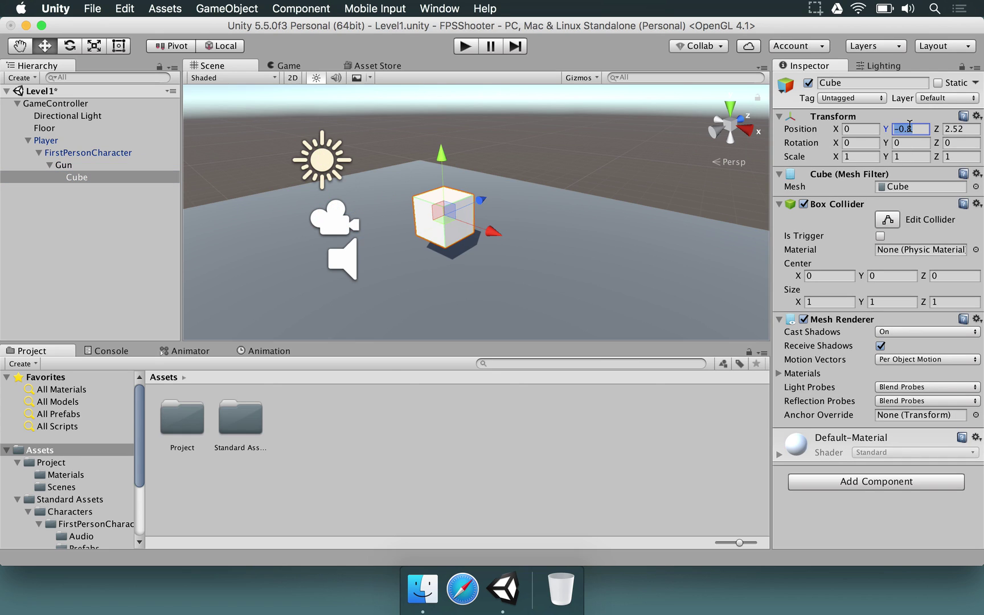
# - Set the Cube's Position Y and Z to 0
pyautogui.write('0')
pyautogui.press('Tab')
pyautogui.write('0')
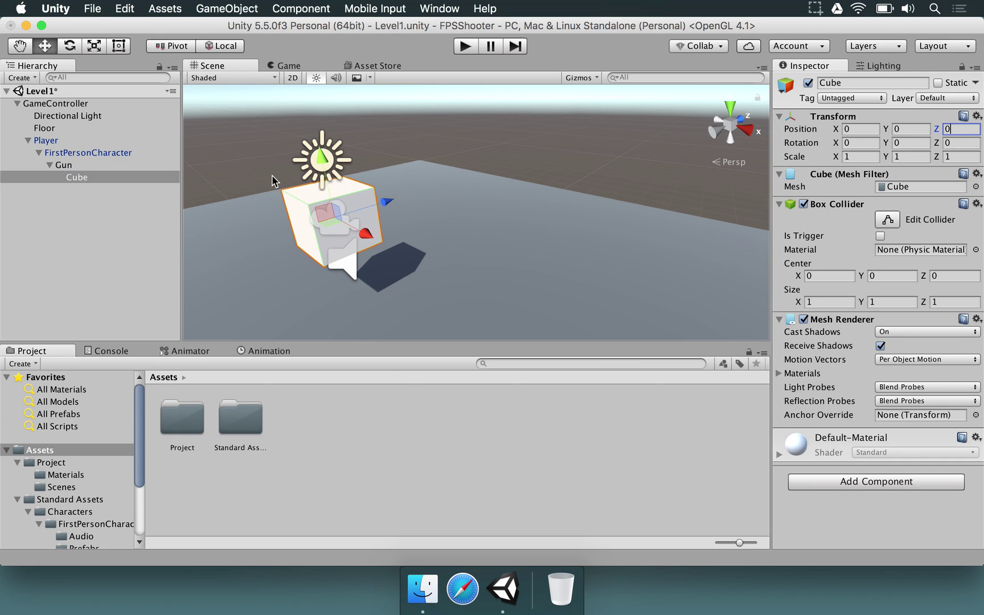
# - Drag the Gun forward along its Z axis to Position Z 2.62
pyautogui.click(66, 166)
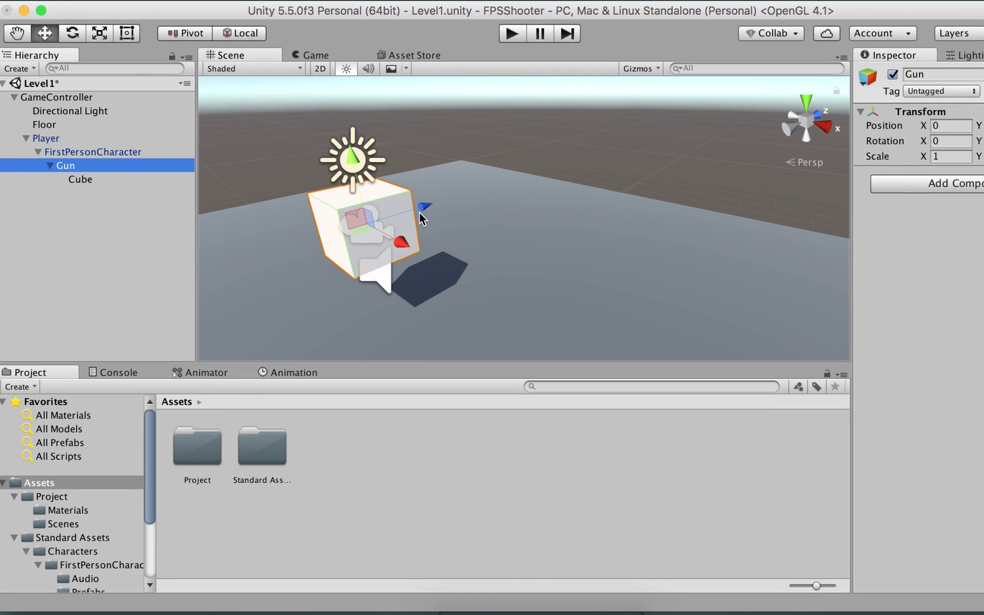
pyautogui.moveTo(422, 218); pyautogui.dragTo(567, 185)
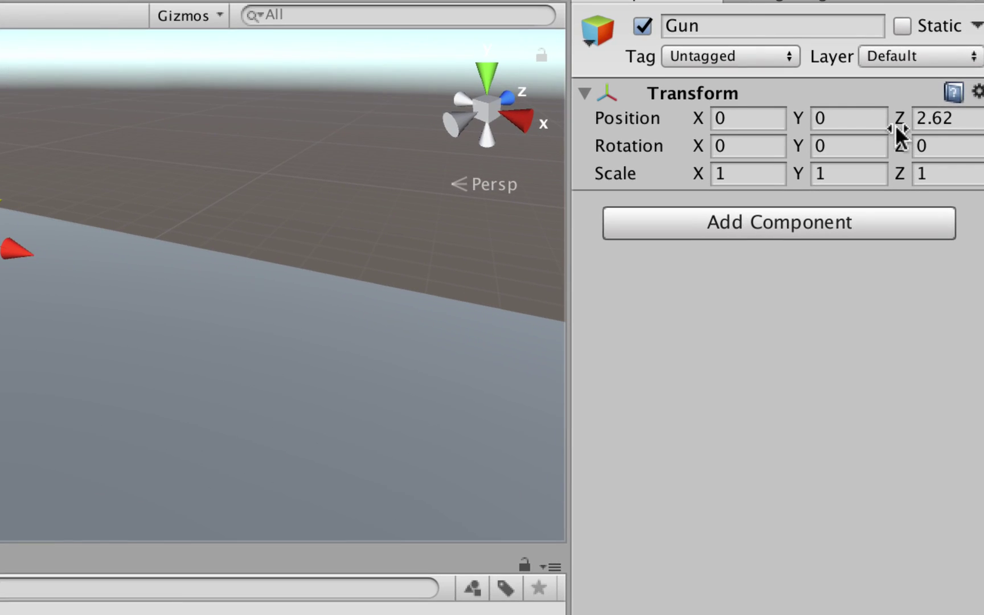
pyautogui.click(860, 125)
pyautogui.click(899, 126)
pyautogui.click(923, 121)
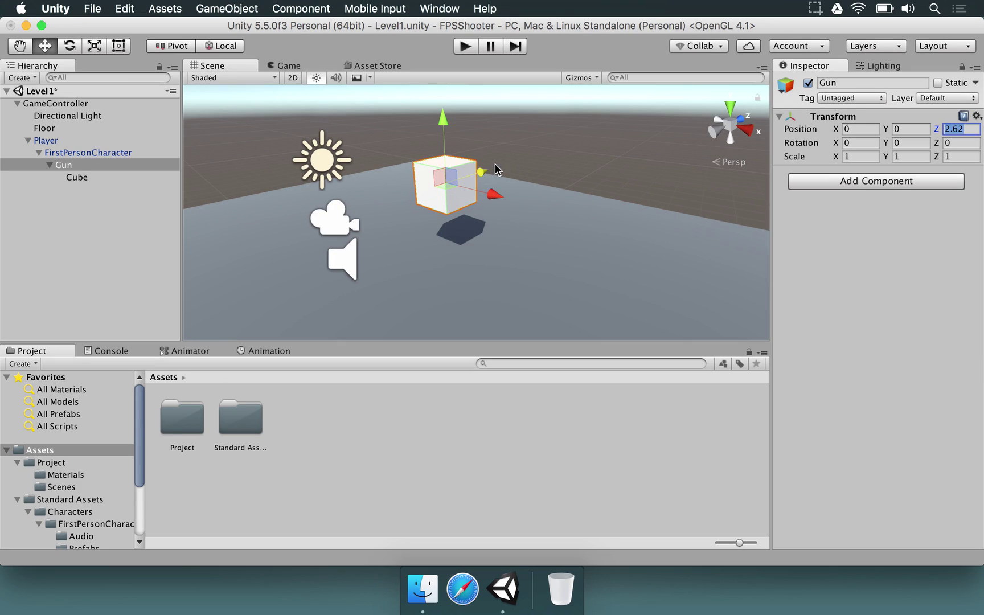
# - Check the Cube's position values under Gun
pyautogui.click(114, 177)
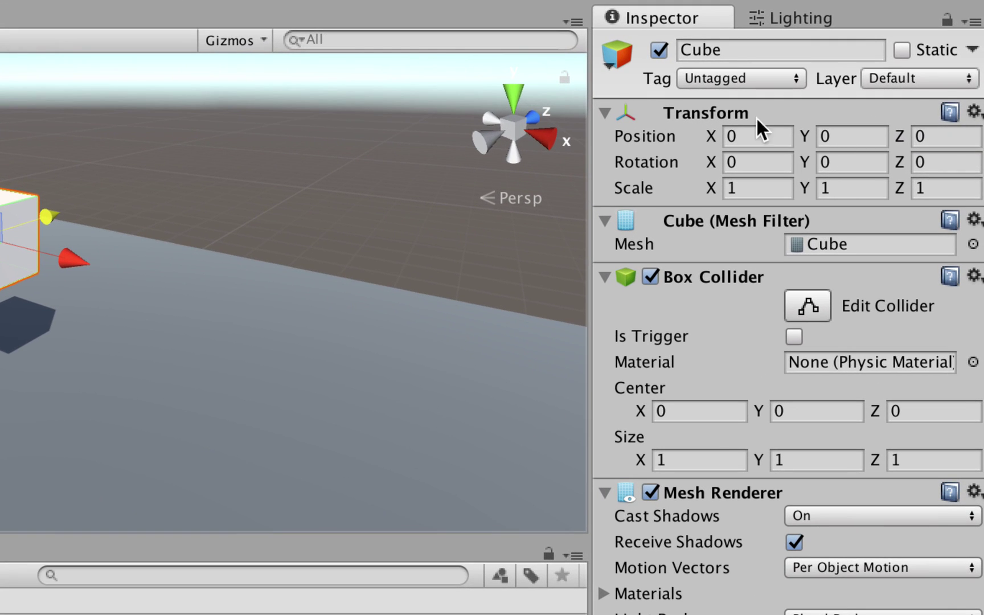
pyautogui.click(741, 136)
pyautogui.click(829, 136)
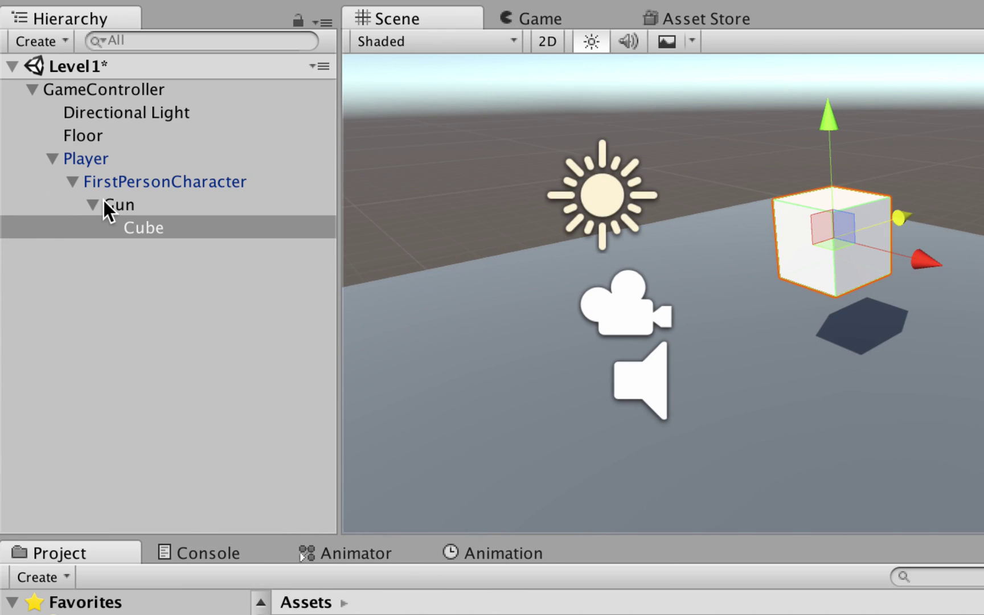
pyautogui.click(104, 204)
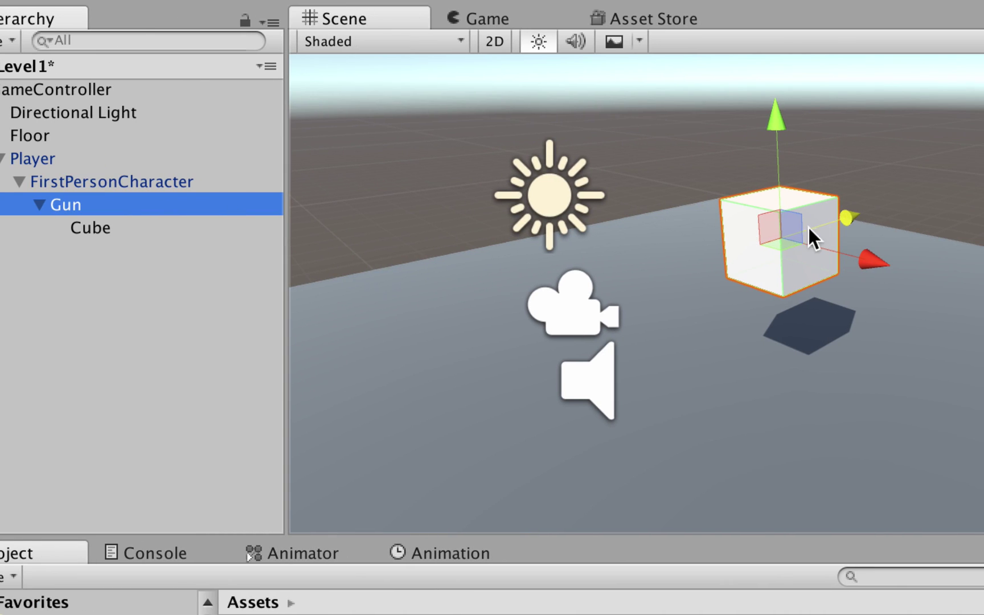
pyautogui.click(159, 219)
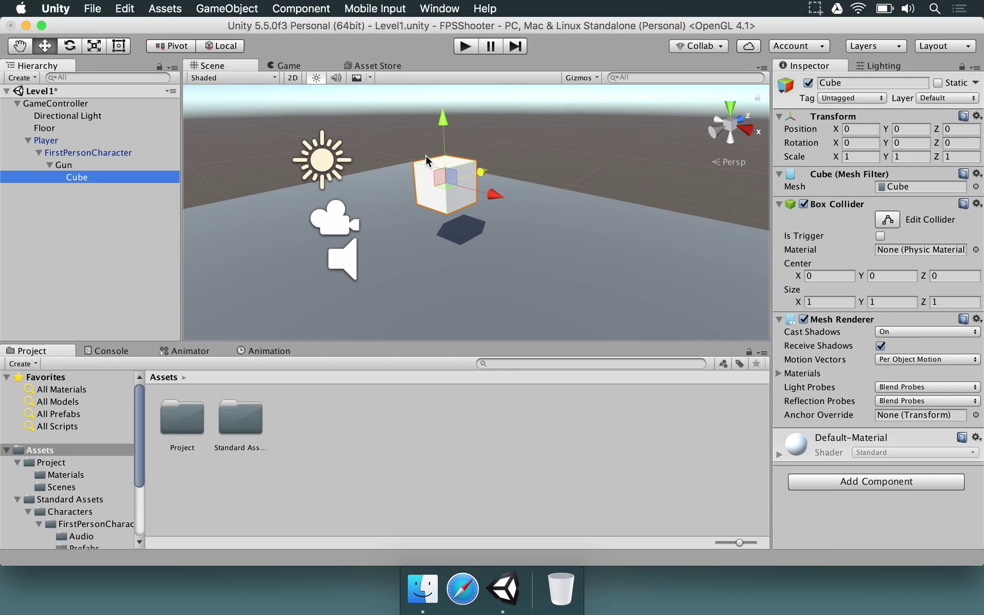
# - Play the scene, inspect Player, FirstPersonCharacter, Gun and Cube, and look around
pyautogui.click(466, 46)
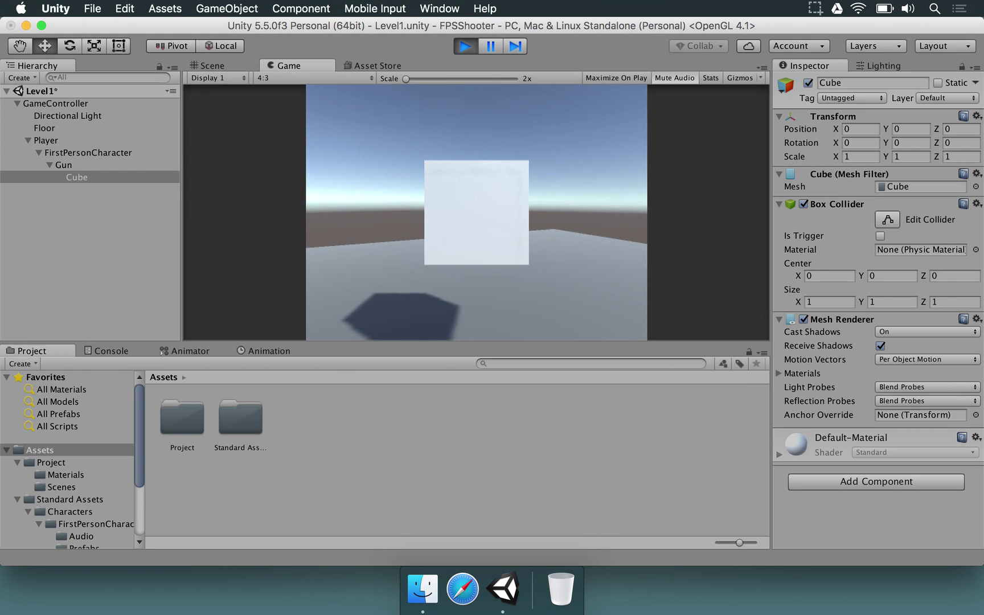
pyautogui.click(42, 140)
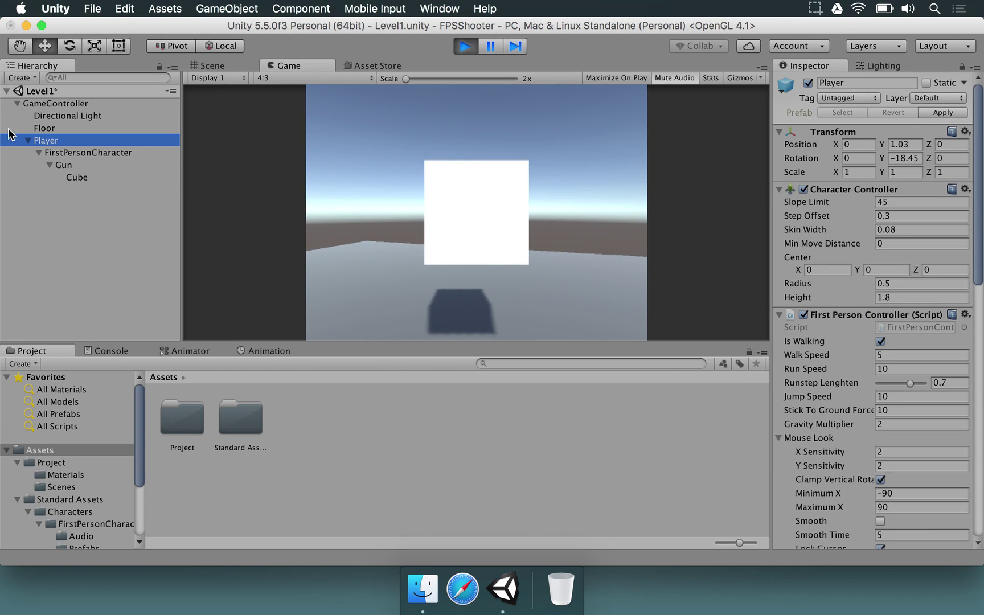
pyautogui.click(84, 153)
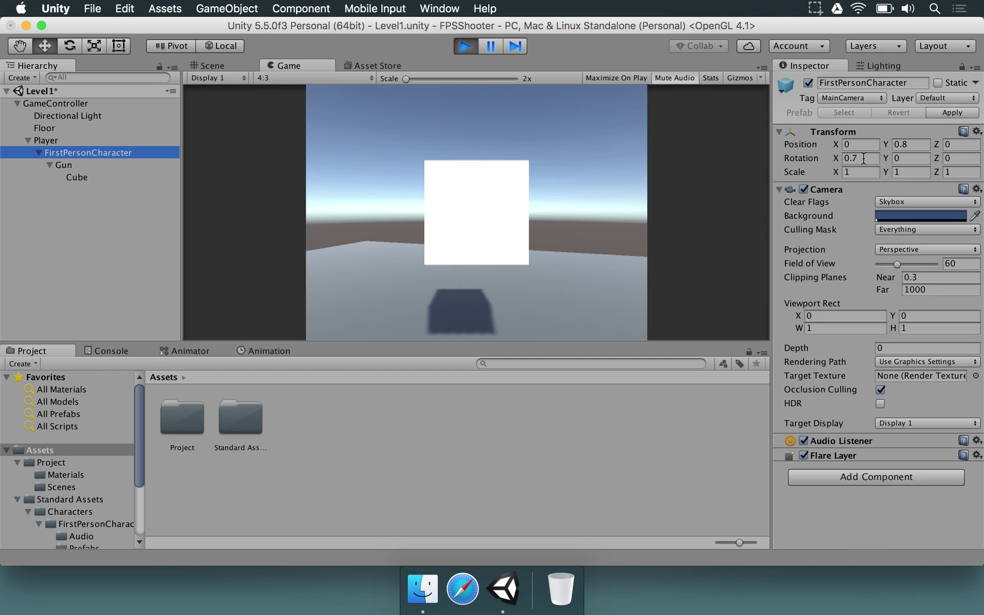
pyautogui.click(71, 167)
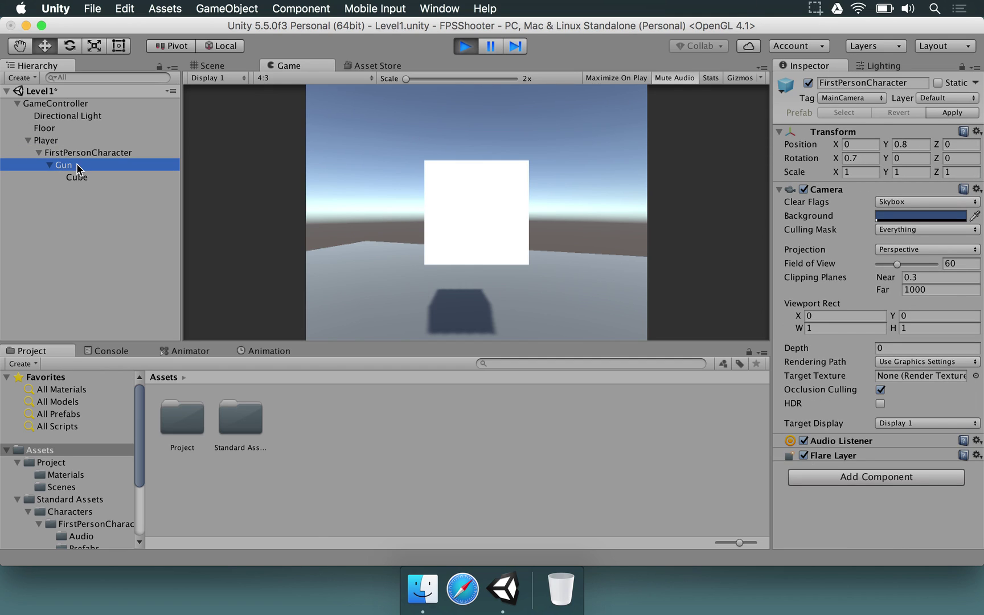
pyautogui.click(78, 177)
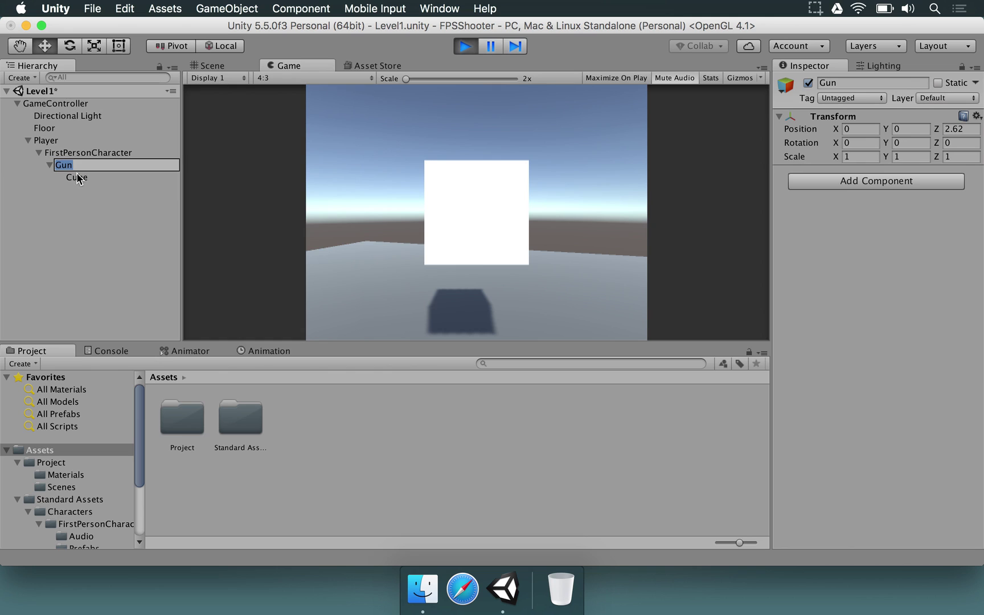
pyautogui.click(486, 139)
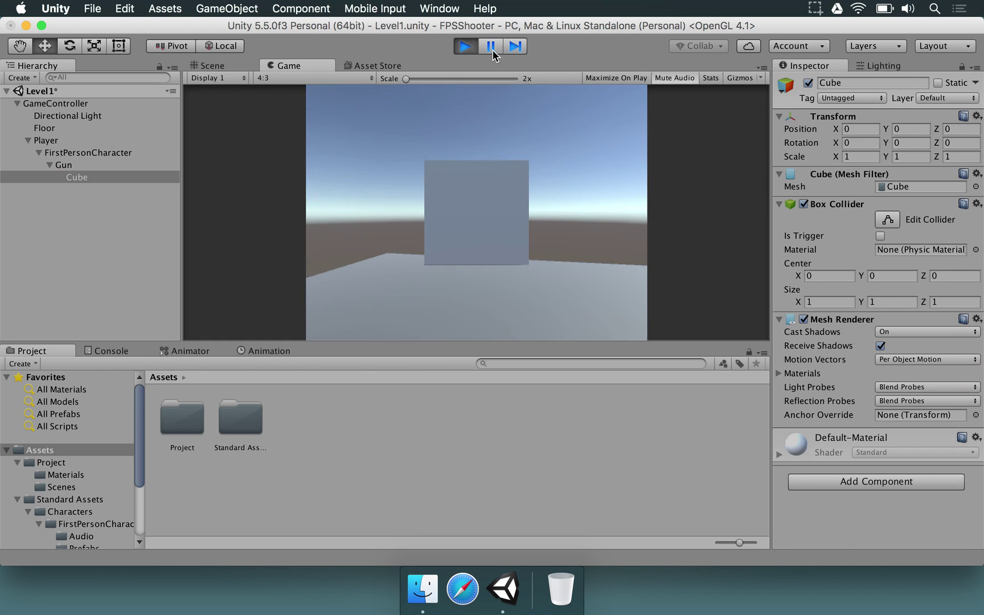
pyautogui.press('super+p')
# - Stop play and remove the Box Collider component from the Cube under Gun
pyautogui.click(291, 65)
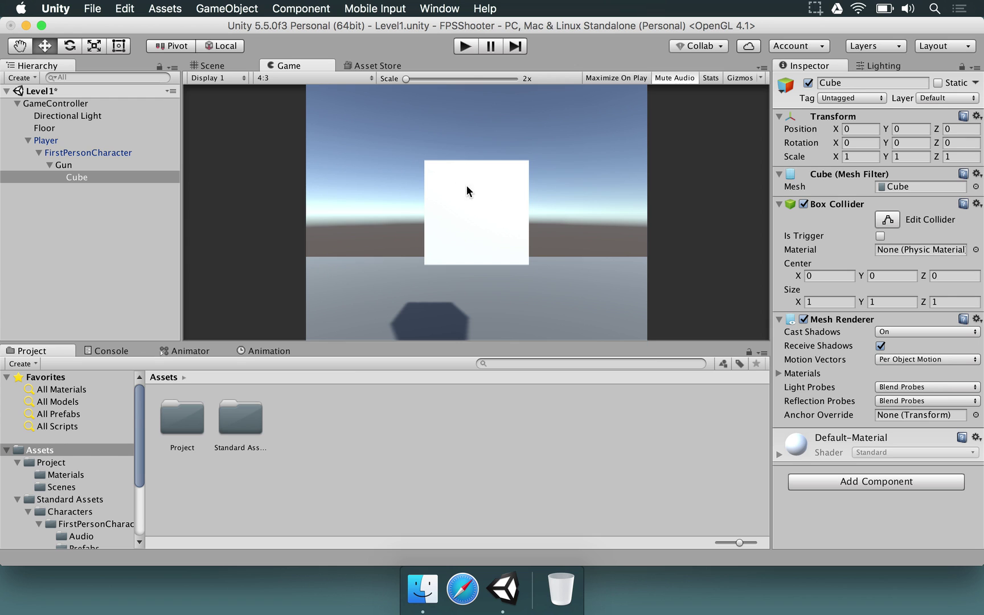
pyautogui.click(83, 178)
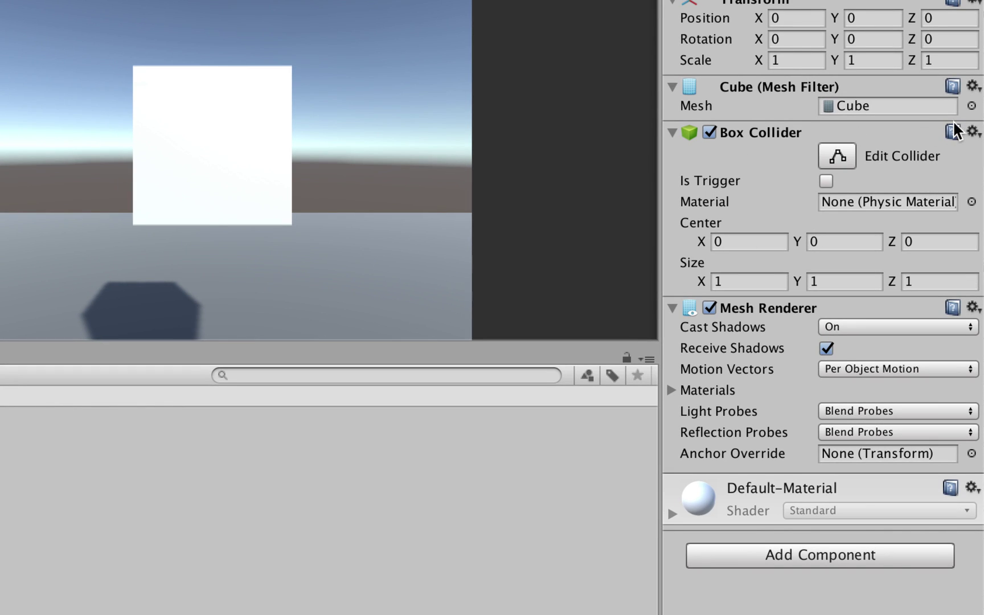
pyautogui.click(973, 134)
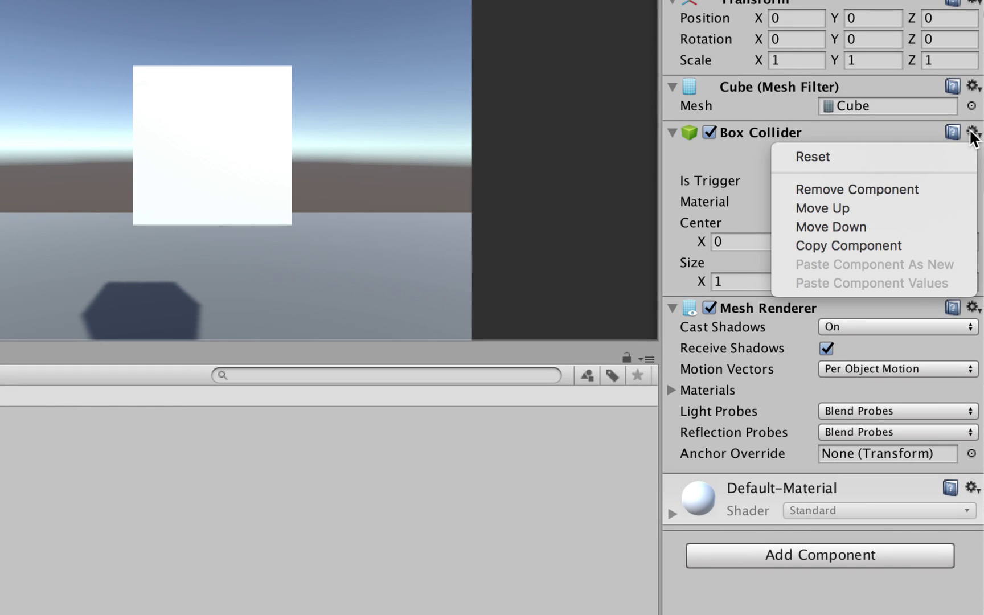
pyautogui.click(933, 190)
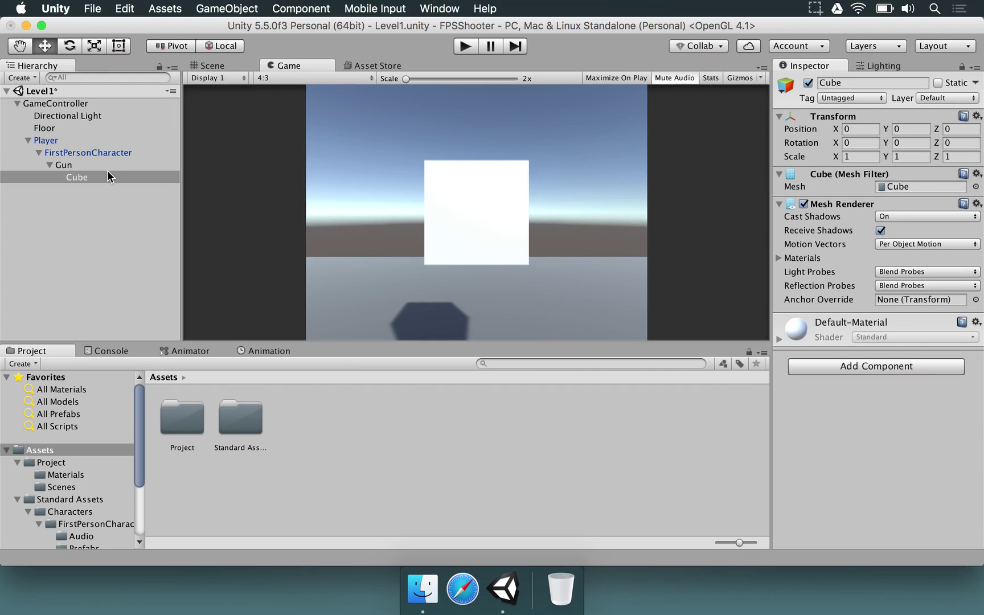
pyautogui.click(107, 172)
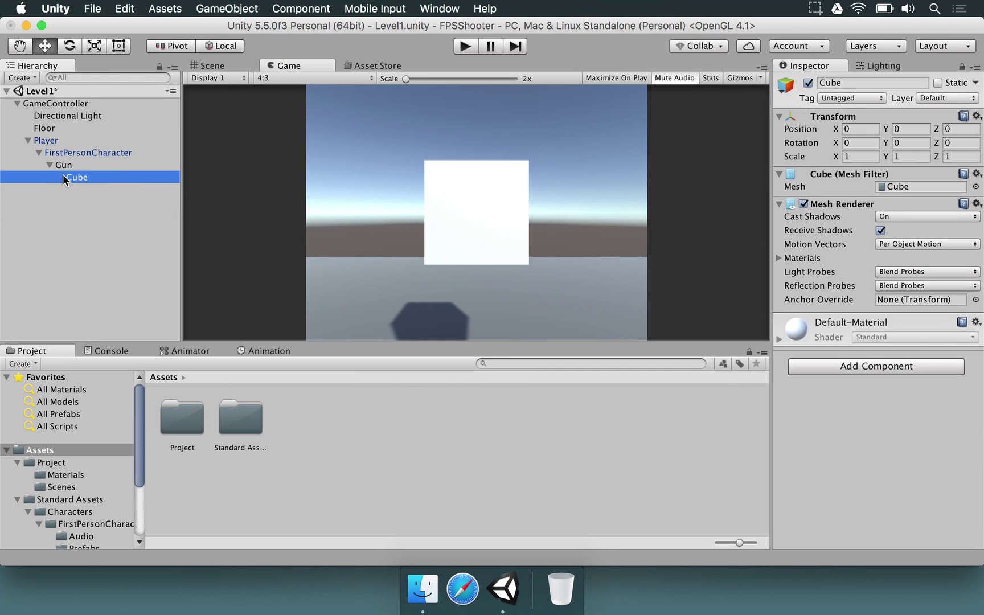
# - Scale the Cube under Gun to X 0.3, Y 0.5, Z 0.3
pyautogui.click(63, 165)
pyautogui.click(211, 65)
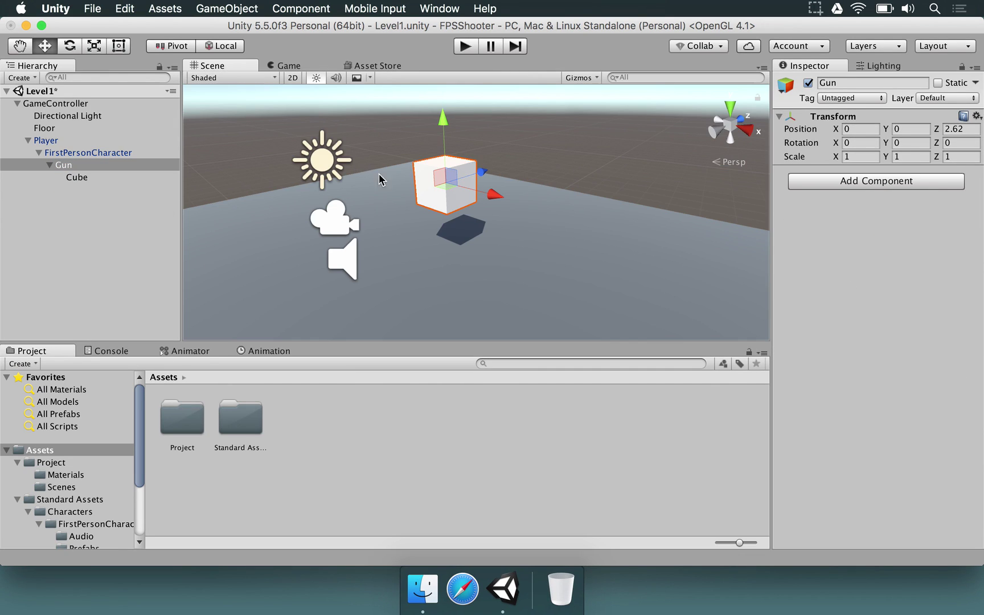
pyautogui.keyDown('alt'); pyautogui.moveTo(380, 175); pyautogui.dragTo(518, 167); pyautogui.keyUp('alt')
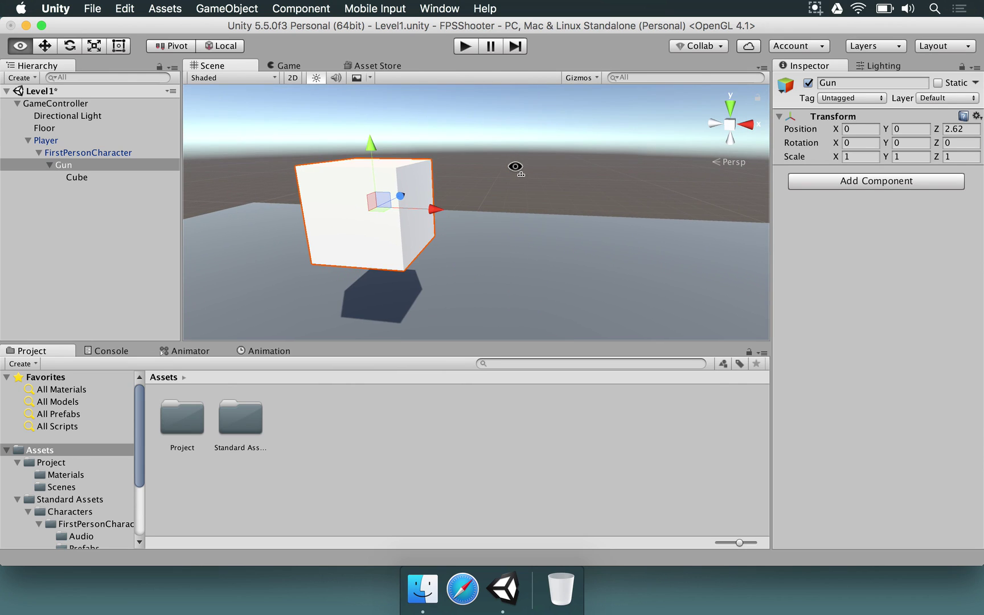
pyautogui.click(89, 167)
pyautogui.click(78, 178)
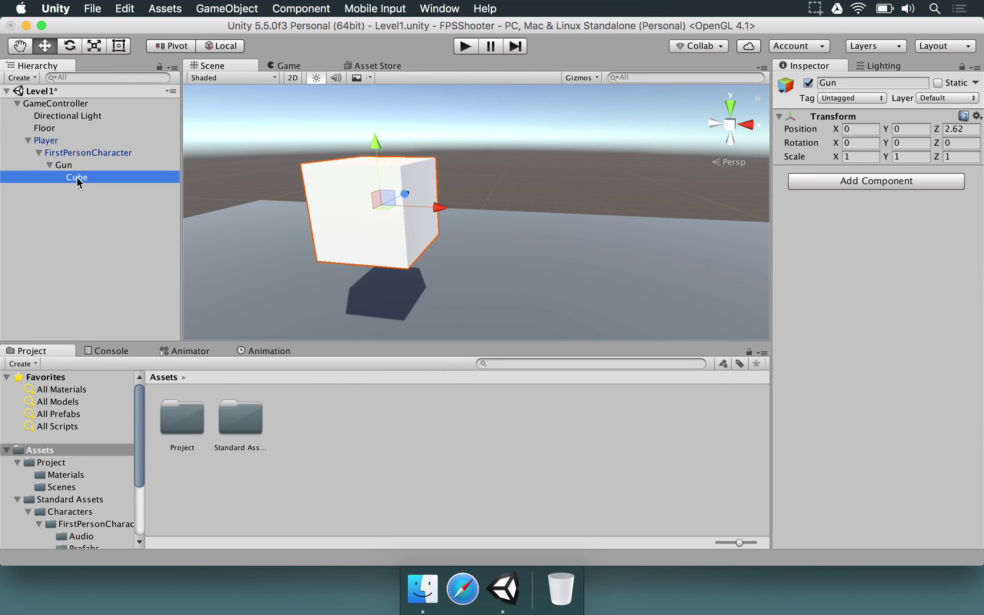
pyautogui.click(859, 155)
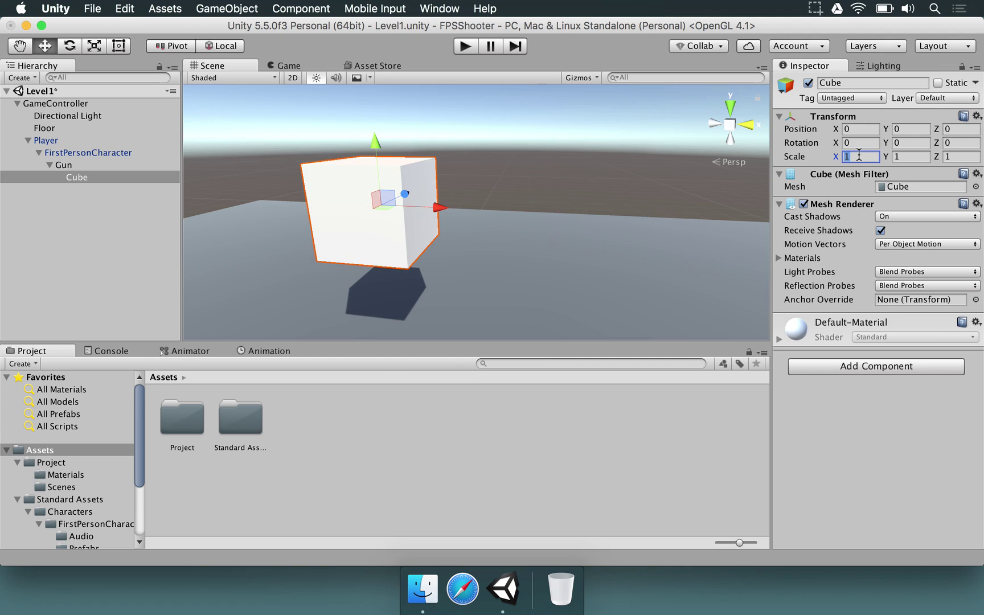
pyautogui.write('0.3')
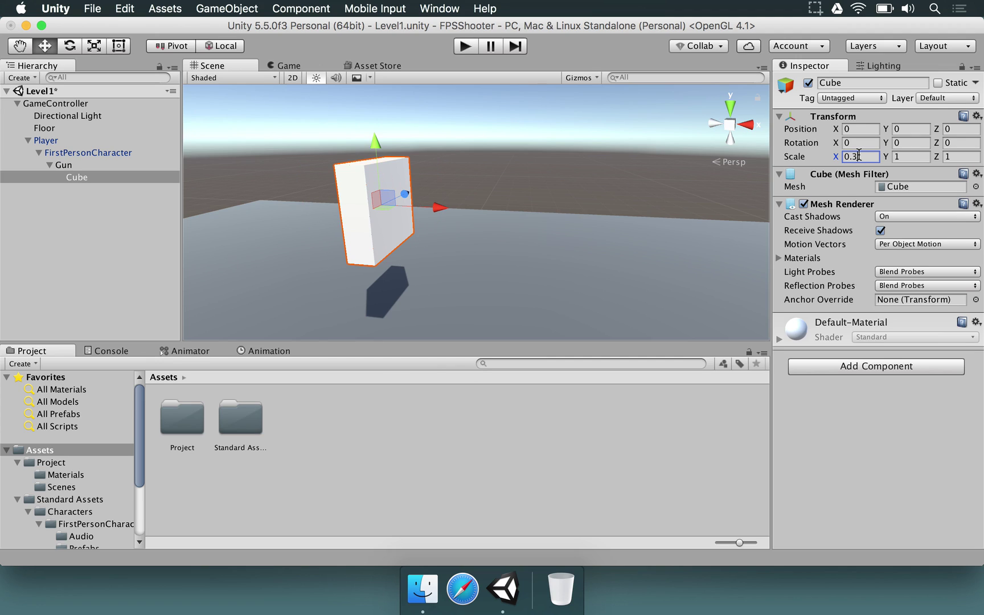
pyautogui.write('0.3')
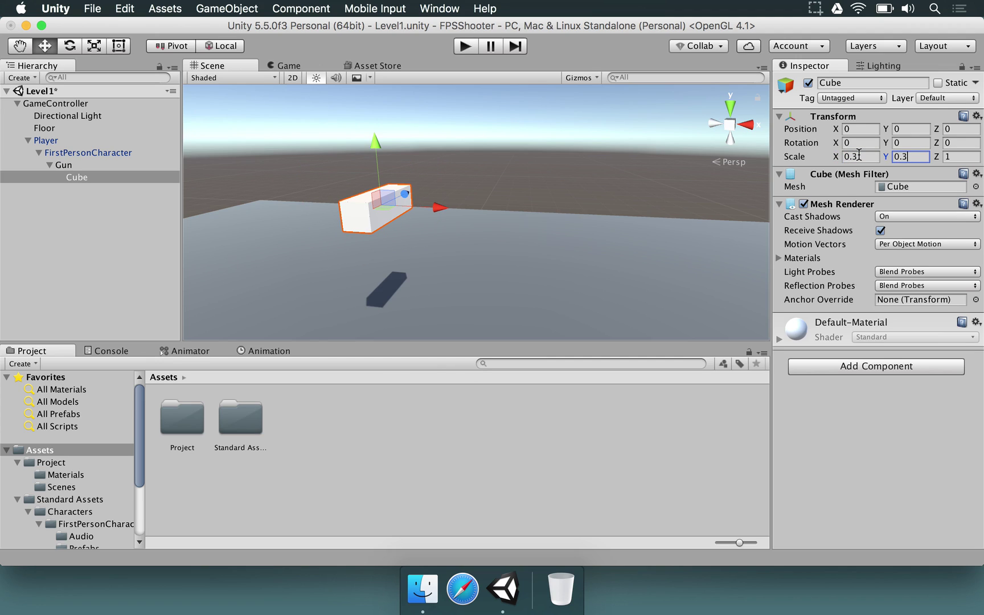
pyautogui.write('0.3')
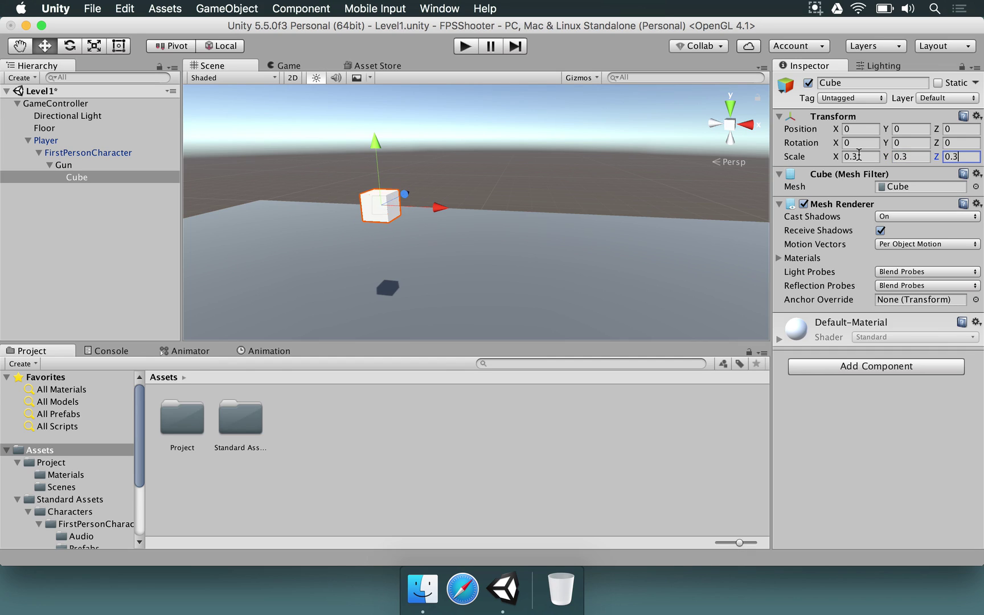
pyautogui.hotkey('shift', 'Tab')
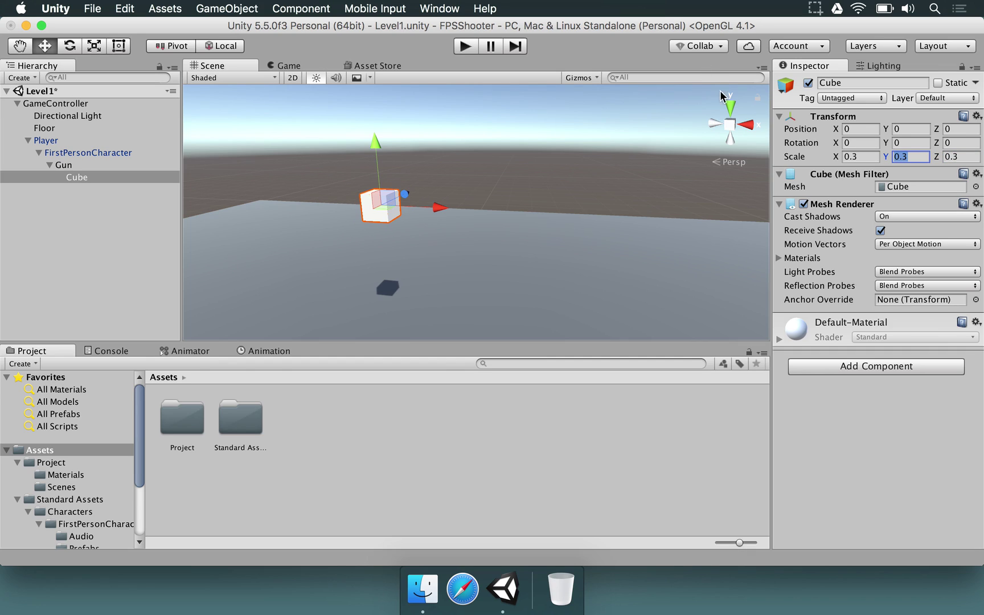
pyautogui.write('0.5')
# - Move the Gun to Position X 1.4, Y -0.6, checking the Game view
pyautogui.click(284, 67)
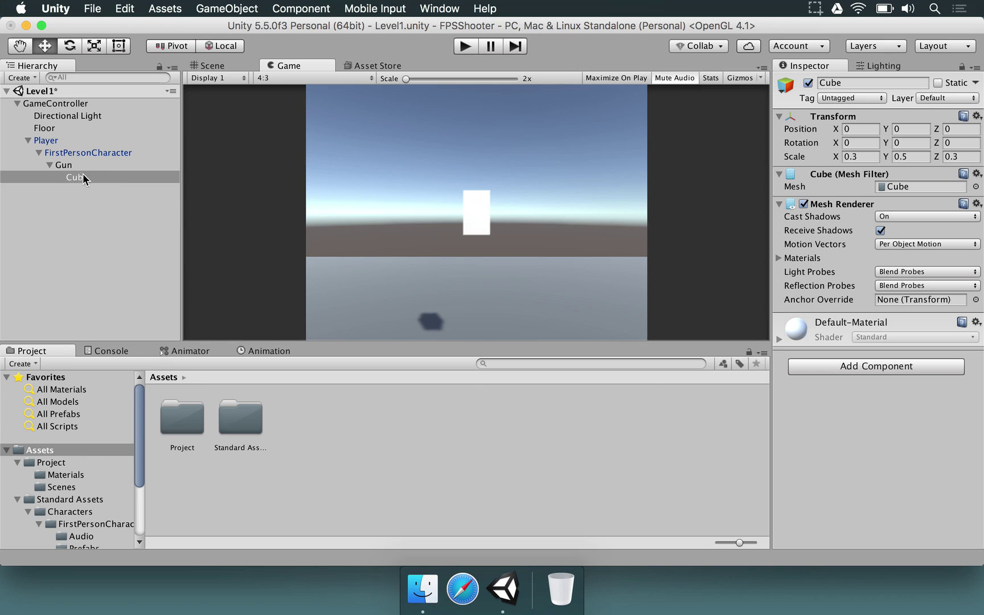
pyautogui.click(71, 164)
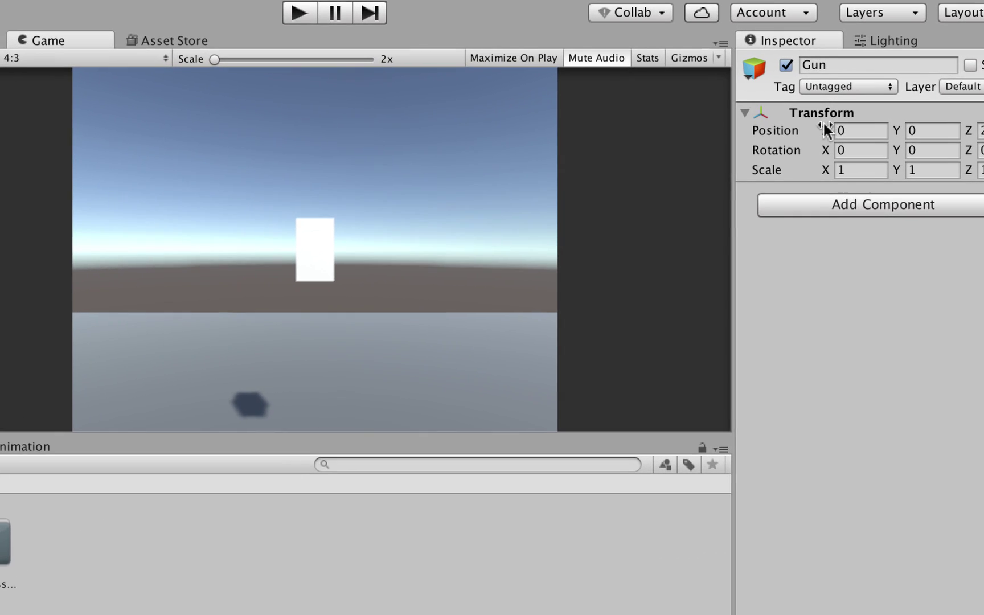
pyautogui.moveTo(835, 129); pyautogui.dragTo(854, 134)
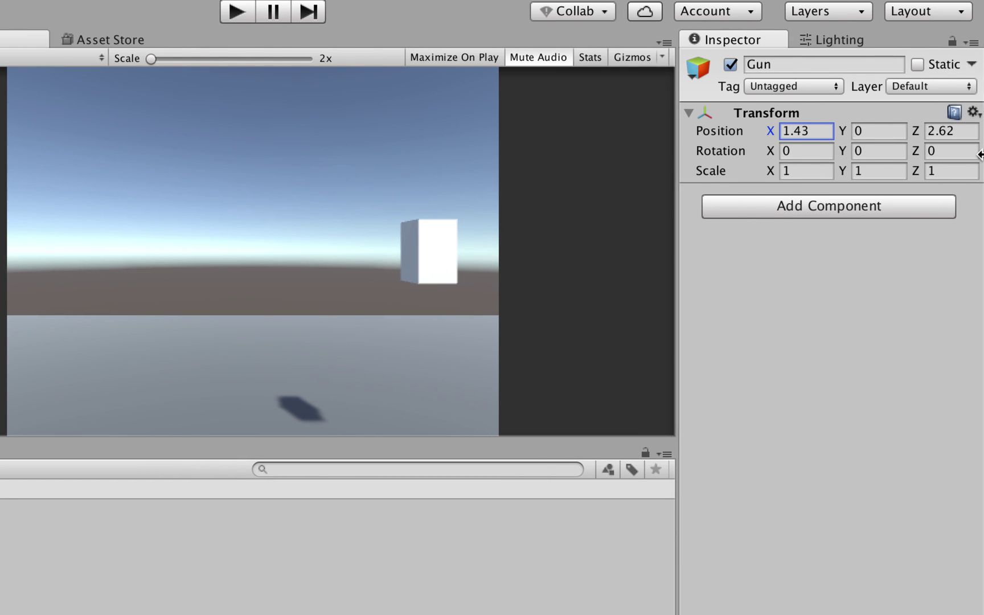
pyautogui.click(815, 131)
pyautogui.write('1.4')
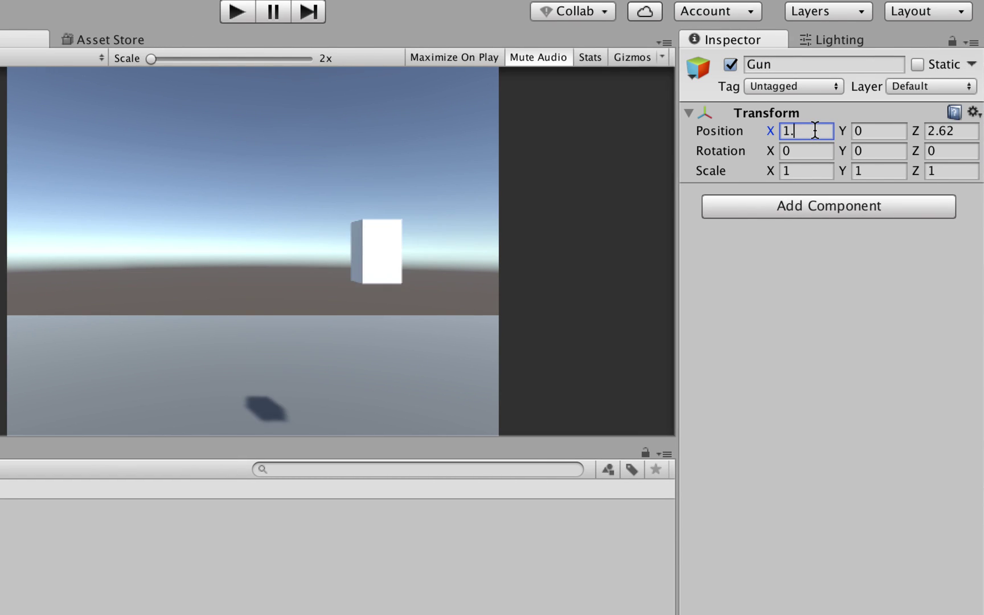
pyautogui.click(868, 131)
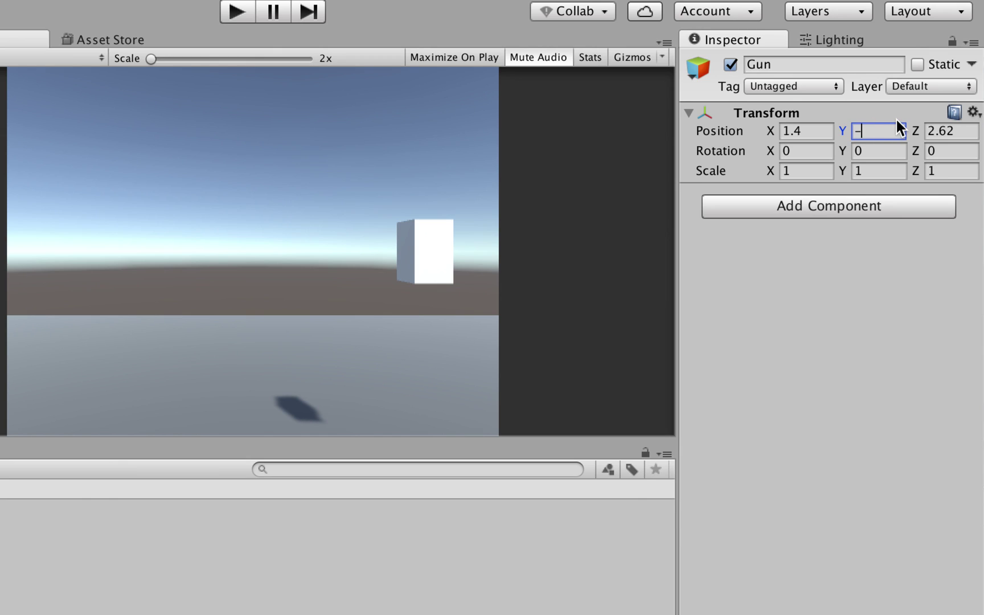
pyautogui.write('-0.3')
pyautogui.write('6')
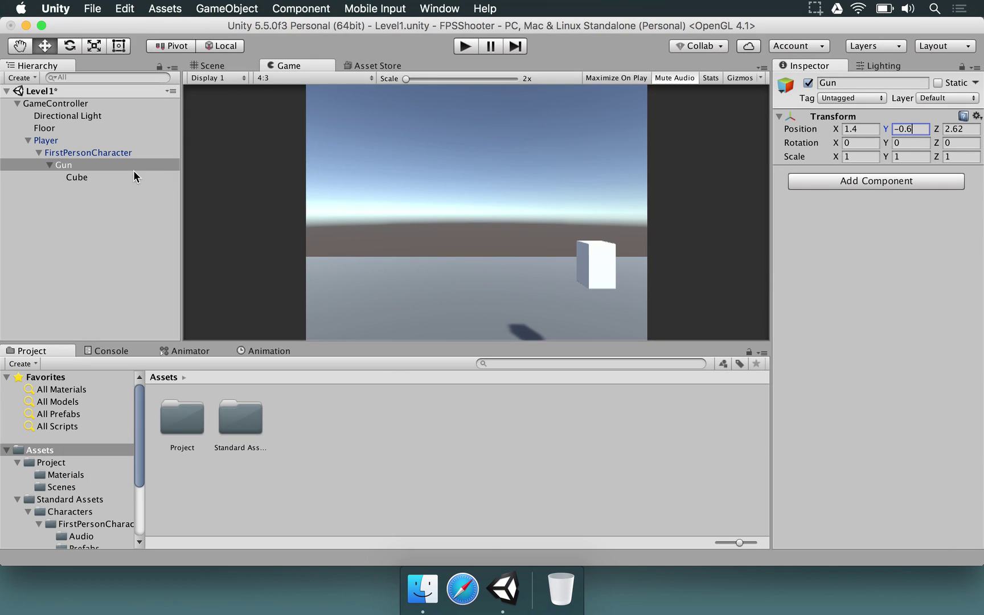
pyautogui.click(129, 169)
pyautogui.click(852, 129)
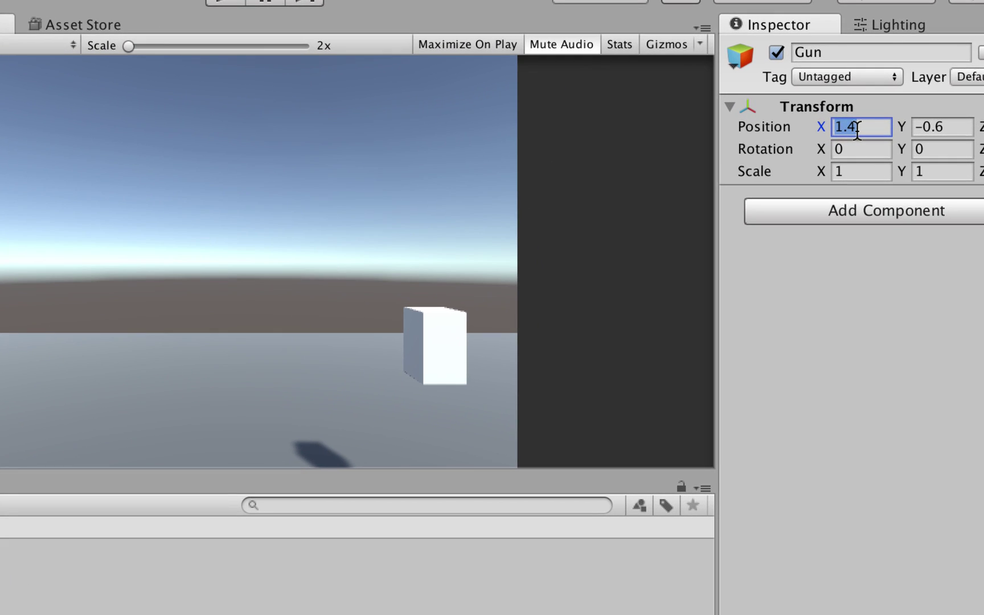
pyautogui.press('Left')
pyautogui.write('-')
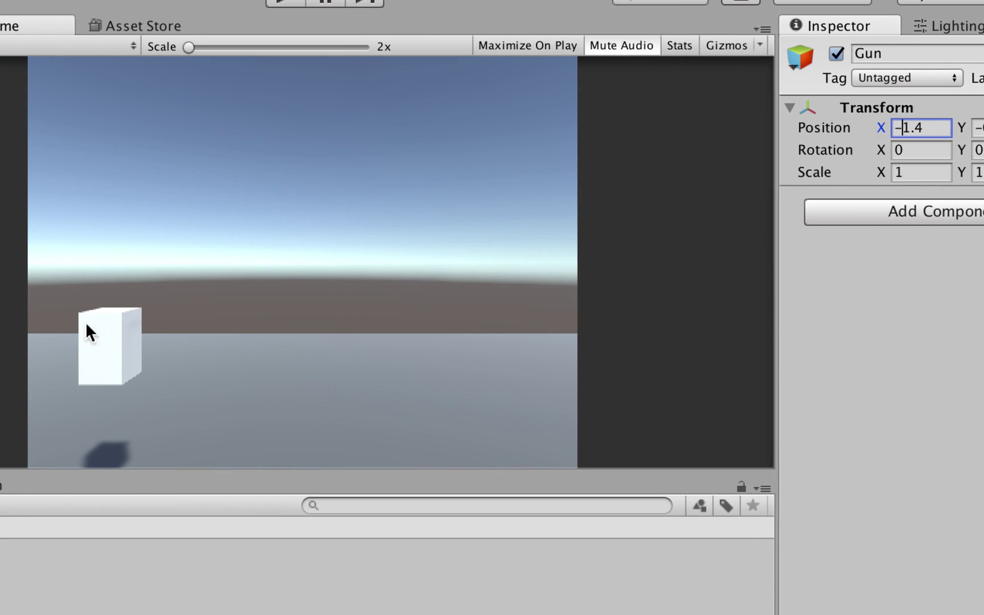
pyautogui.press('BackSpace')
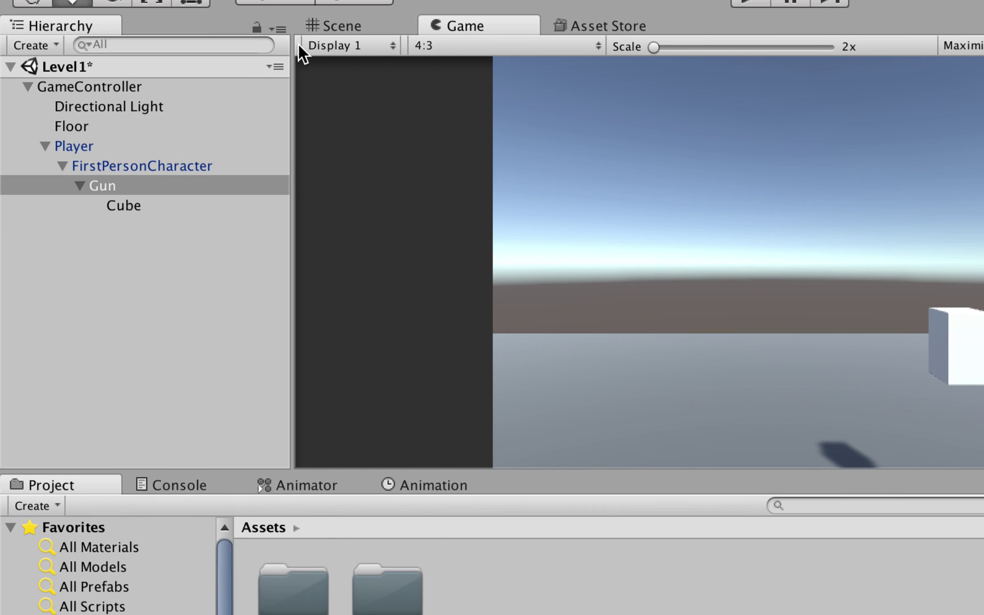
# - Duplicate the Gun's cube to create Cube (1)
pyautogui.click(335, 26)
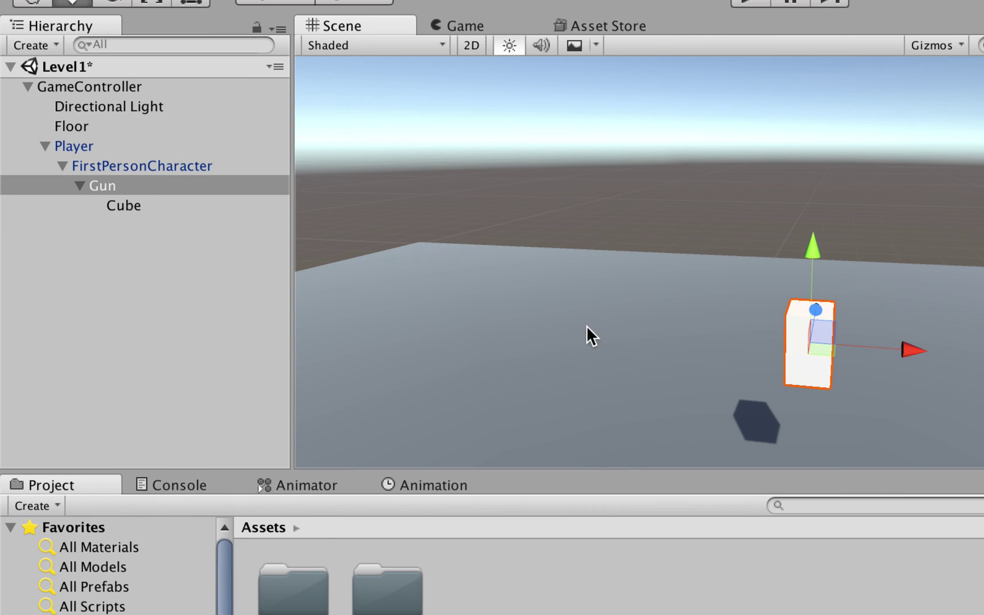
pyautogui.keyDown('alt'); pyautogui.moveTo(589, 334); pyautogui.dragTo(890, 310); pyautogui.keyUp('alt')
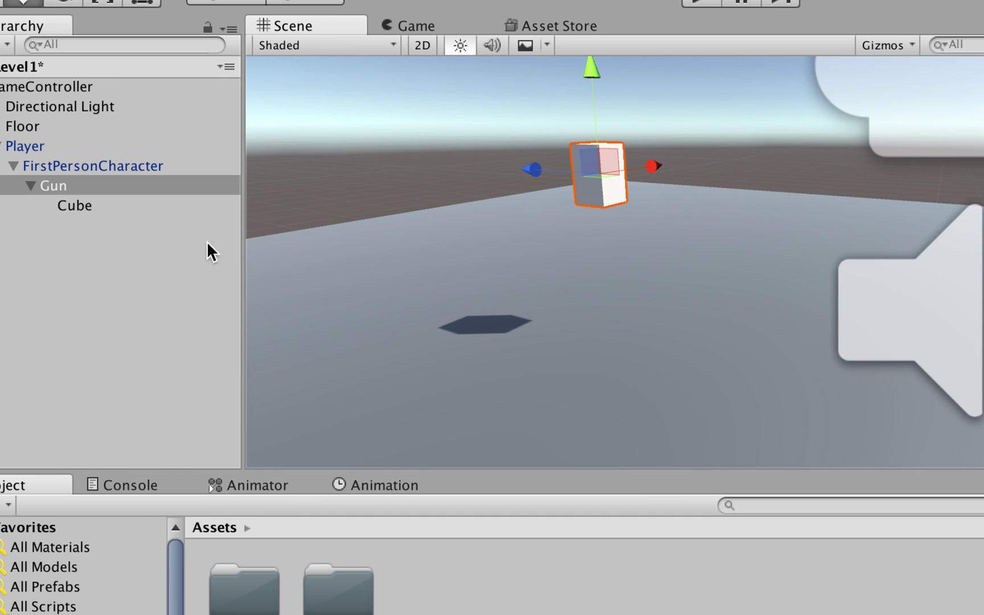
pyautogui.click(147, 218)
pyautogui.click(149, 206)
pyautogui.press('super+d')
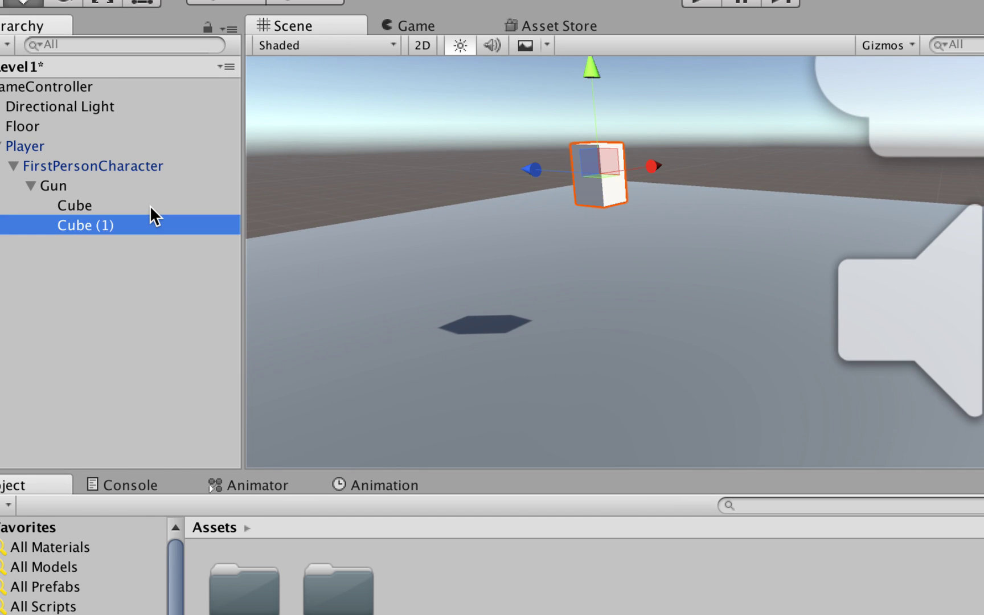
pyautogui.keyDown('alt'); pyautogui.moveTo(565, 237); pyautogui.dragTo(599, 198); pyautogui.keyUp('alt')
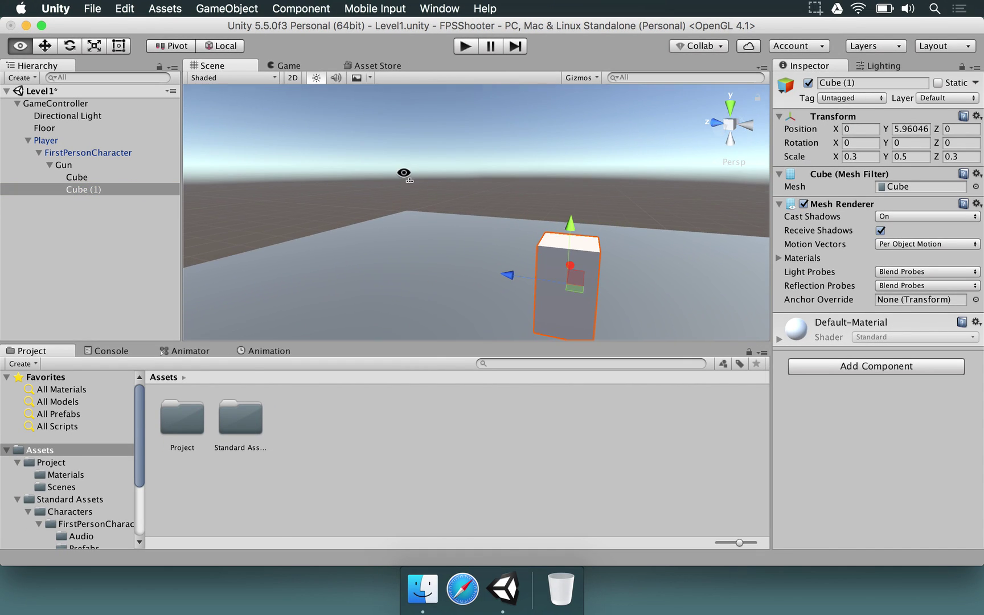
pyautogui.keyDown('alt'); pyautogui.moveTo(404, 172); pyautogui.dragTo(402, 200); pyautogui.keyUp('alt')
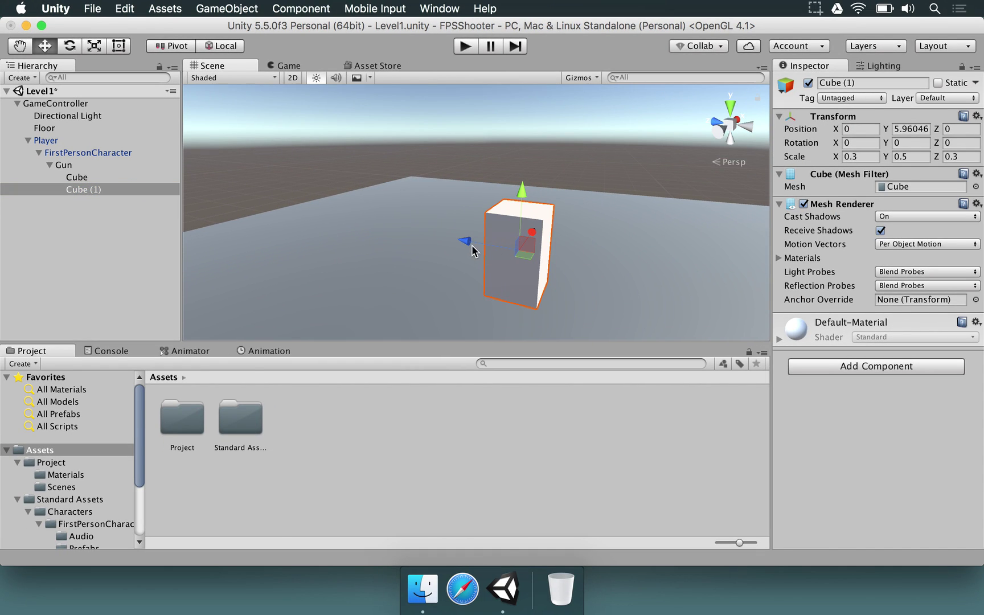
pyautogui.moveTo(467, 249); pyautogui.dragTo(351, 234)
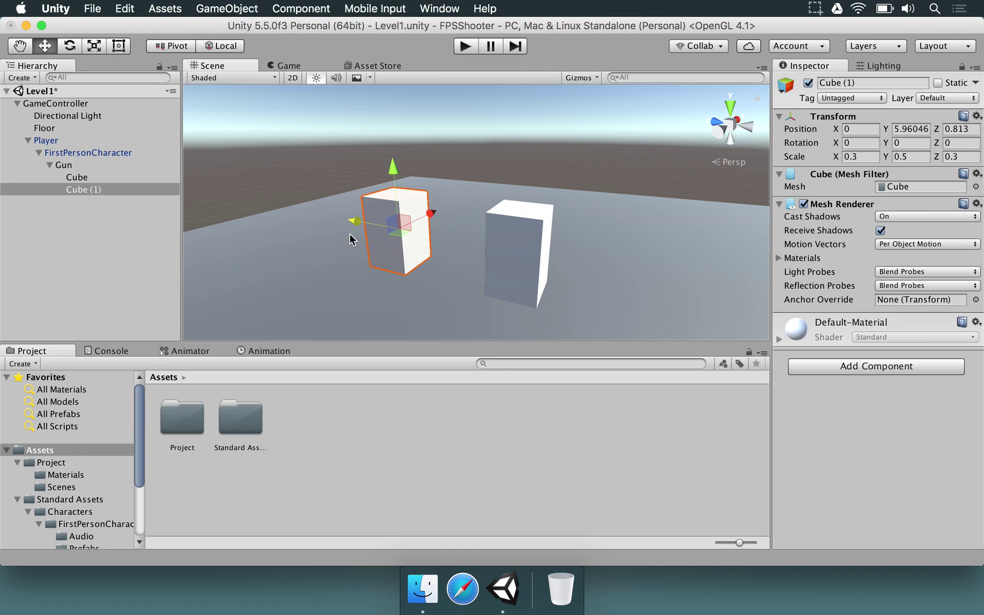
# - Set Cube (1)'s Position Z to 1 and its Scale to 0.3, 0.3, 1
pyautogui.click(957, 127)
pyautogui.write('1')
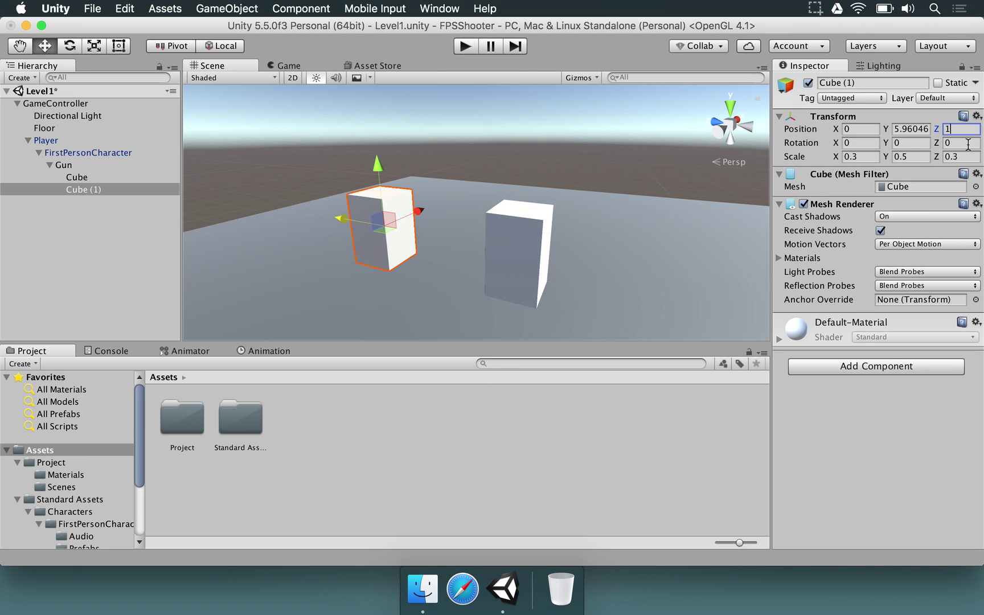
pyautogui.click(911, 152)
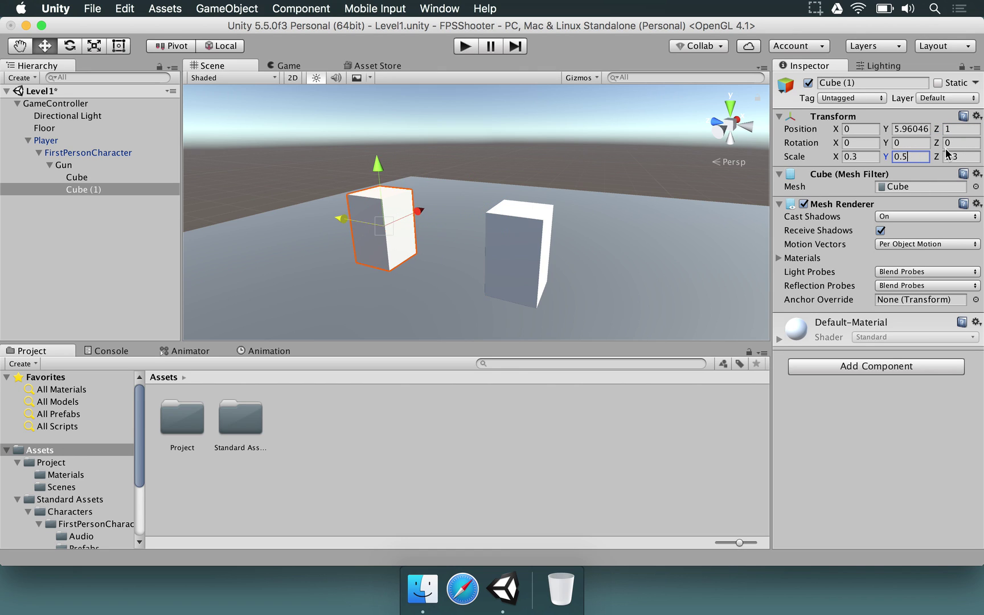
pyautogui.write('0.3')
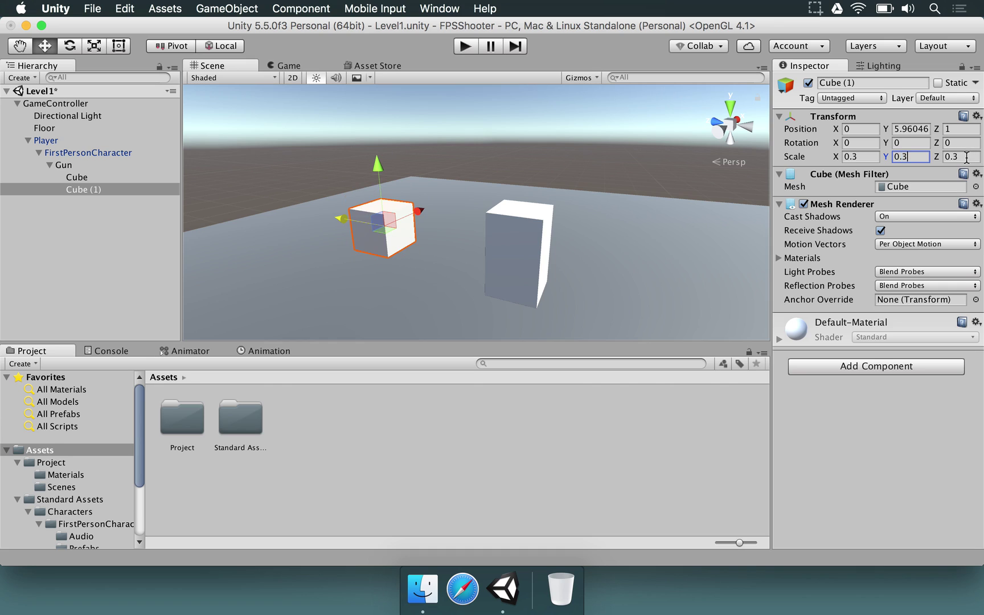
pyautogui.click(963, 156)
pyautogui.write('1')
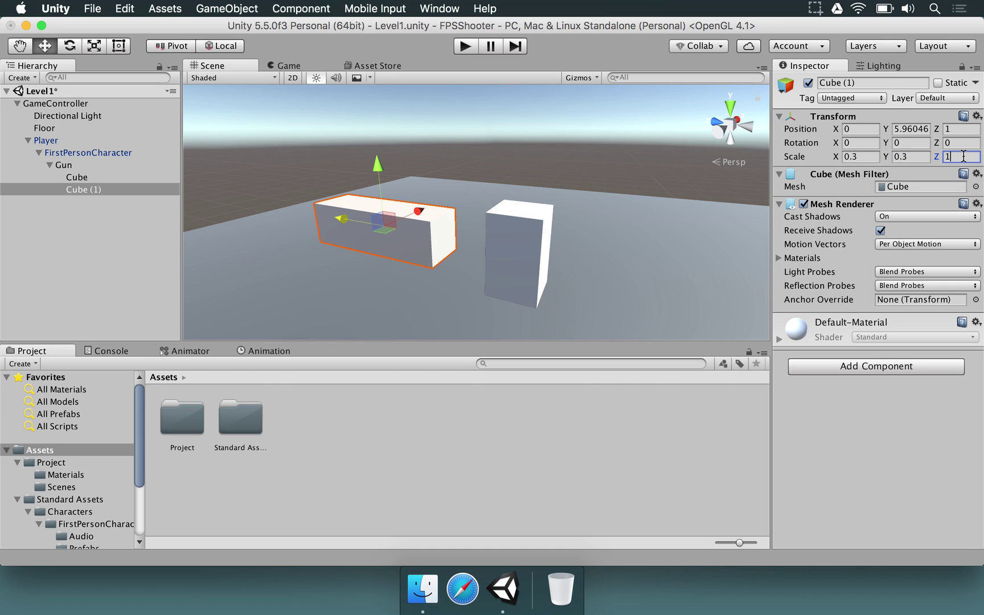
# - Reposition Cube (1) to Position Y 0.1, Z 0.65 beside the first cube
pyautogui.keyDown('alt'); pyautogui.moveTo(654, 245); pyautogui.dragTo(569, 213); pyautogui.keyUp('alt')
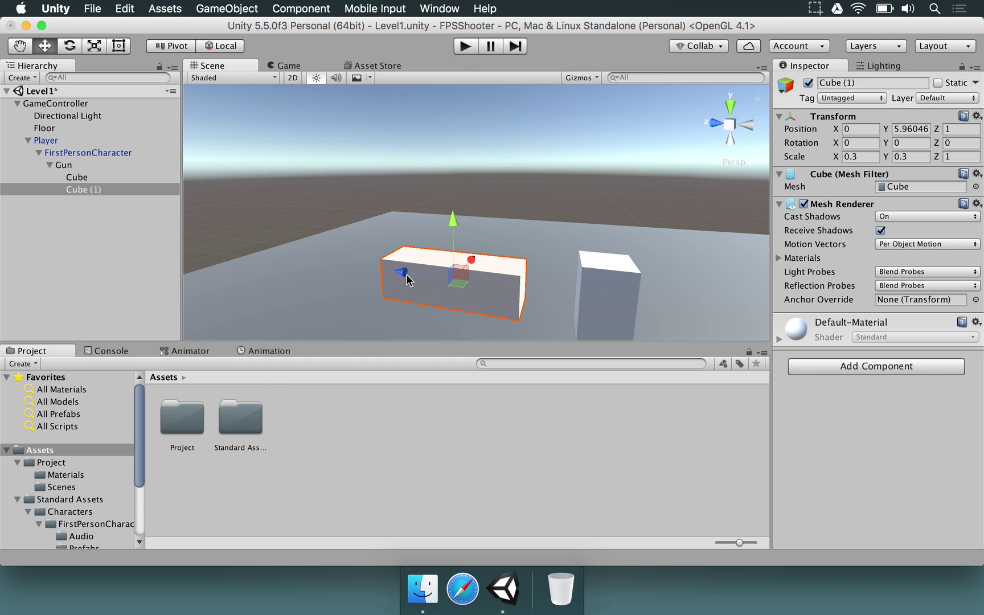
pyautogui.moveTo(407, 279); pyautogui.dragTo(449, 280)
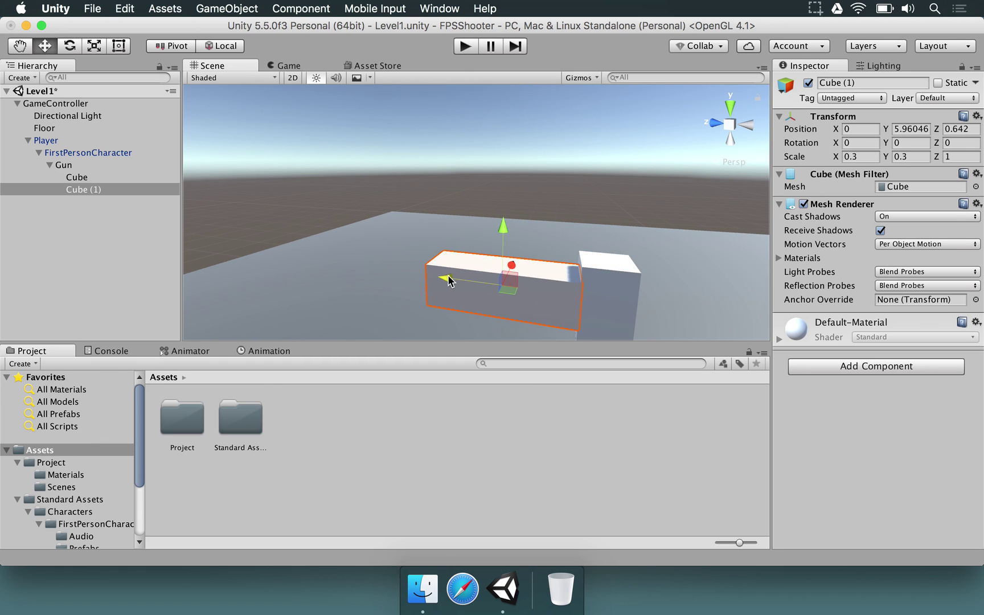
pyautogui.click(968, 126)
pyautogui.write('0.65')
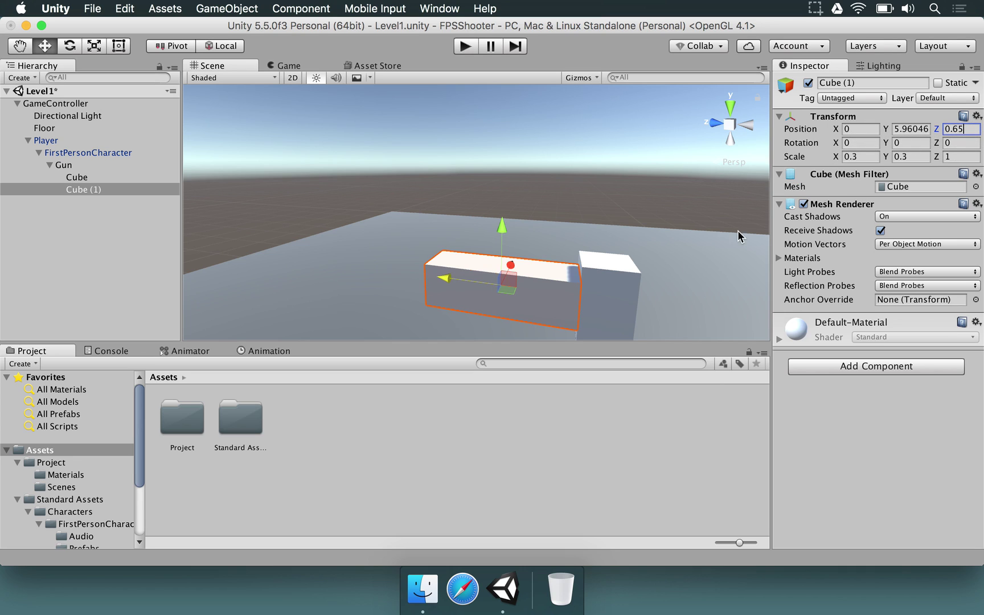
pyautogui.moveTo(626, 233)
pyautogui.keyDown('alt'); pyautogui.mouseDown()
pyautogui.moveTo(637, 253)
pyautogui.moveTo(610, 245)
pyautogui.mouseUp(); pyautogui.keyUp('alt')
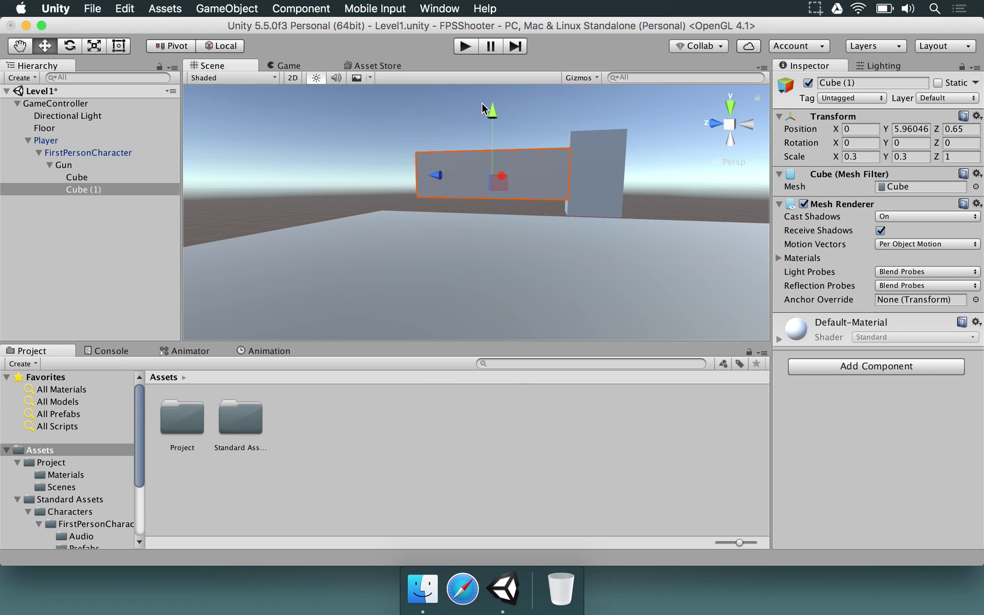
pyautogui.moveTo(483, 108); pyautogui.dragTo(489, 94)
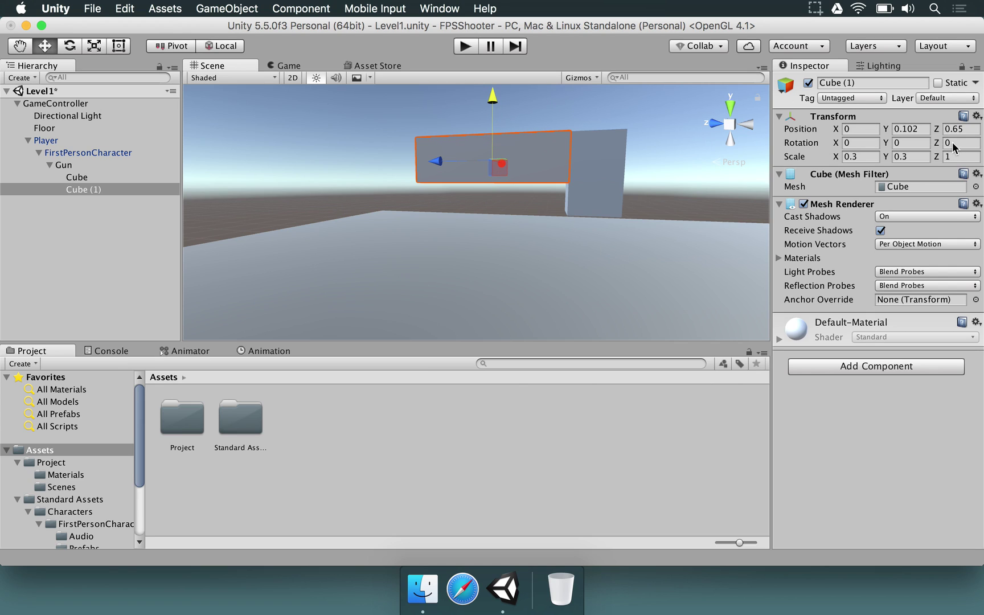
pyautogui.click(910, 127)
pyautogui.write('0.1')
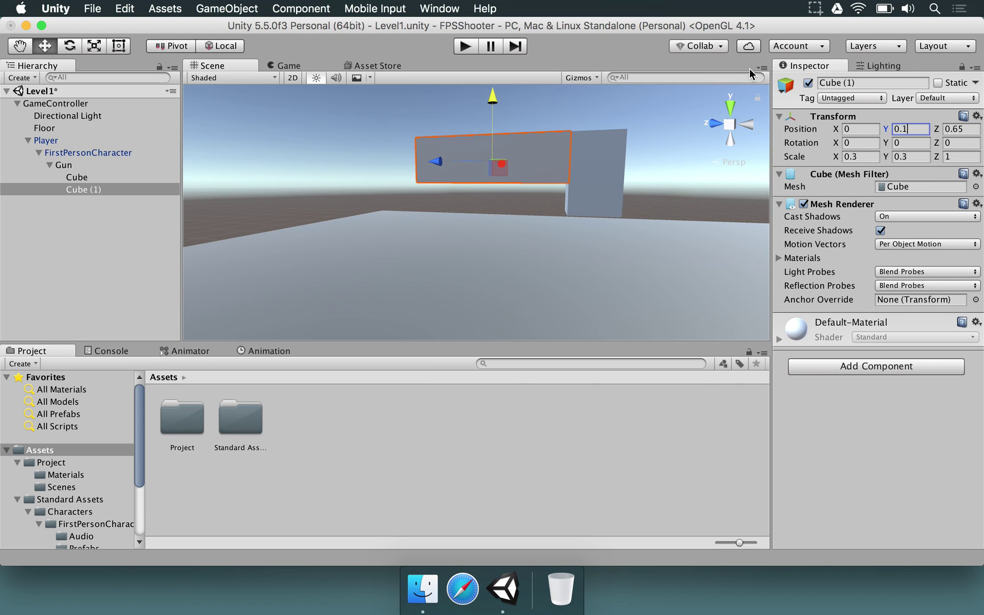
pyautogui.click(464, 111)
pyautogui.keyDown('alt'); pyautogui.moveTo(523, 149); pyautogui.dragTo(319, 171); pyautogui.keyUp('alt')
# - Select the Gun and frame it in the Scene view with F
pyautogui.click(88, 165)
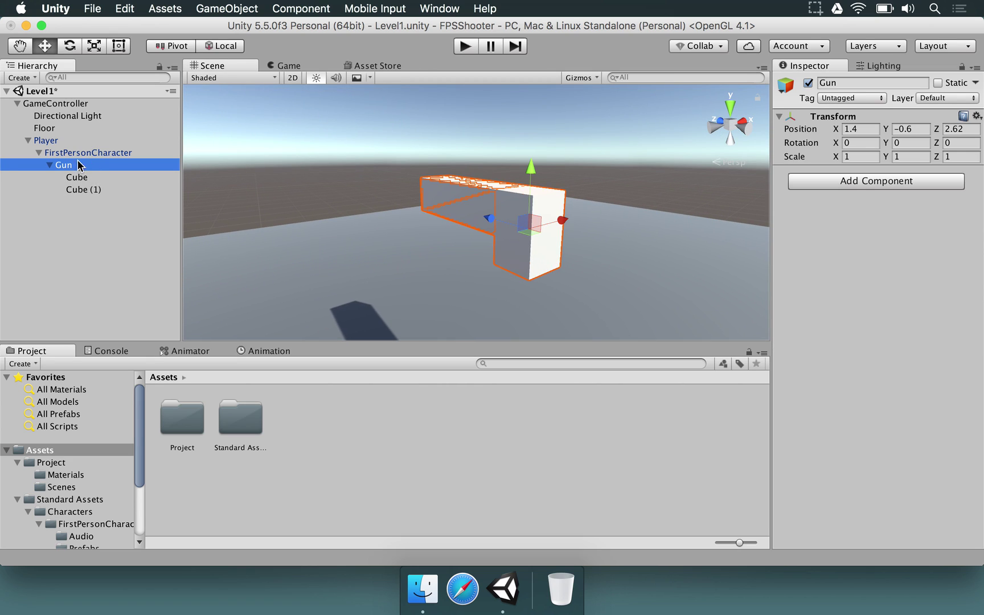
pyautogui.moveTo(535, 239); pyautogui.dragTo(582, 213)
pyautogui.press('f')
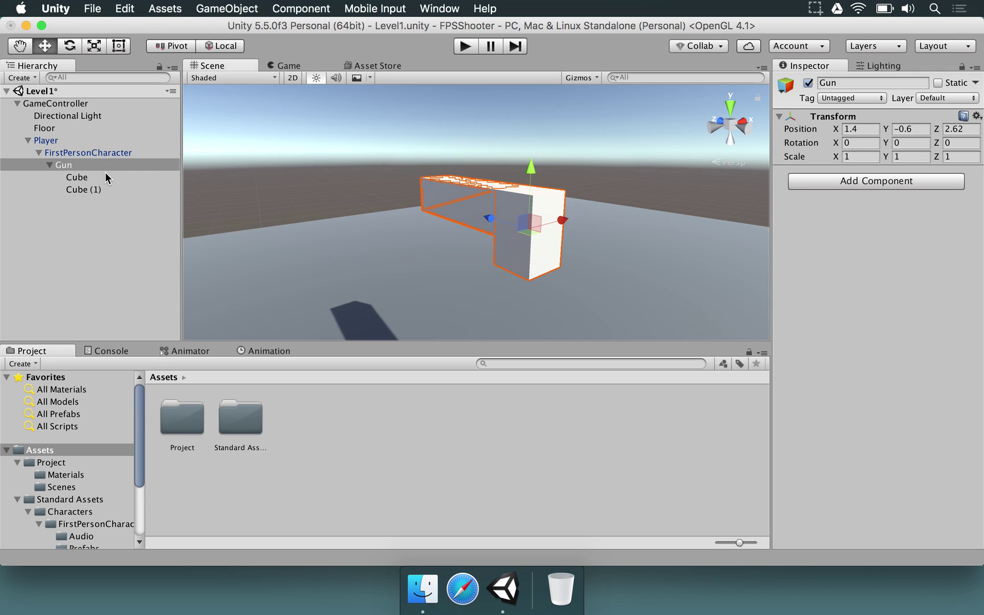
pyautogui.click(101, 189)
pyautogui.click(111, 166)
# - Play the scene in the Game view to check the two-cube gun, then stop
pyautogui.click(290, 66)
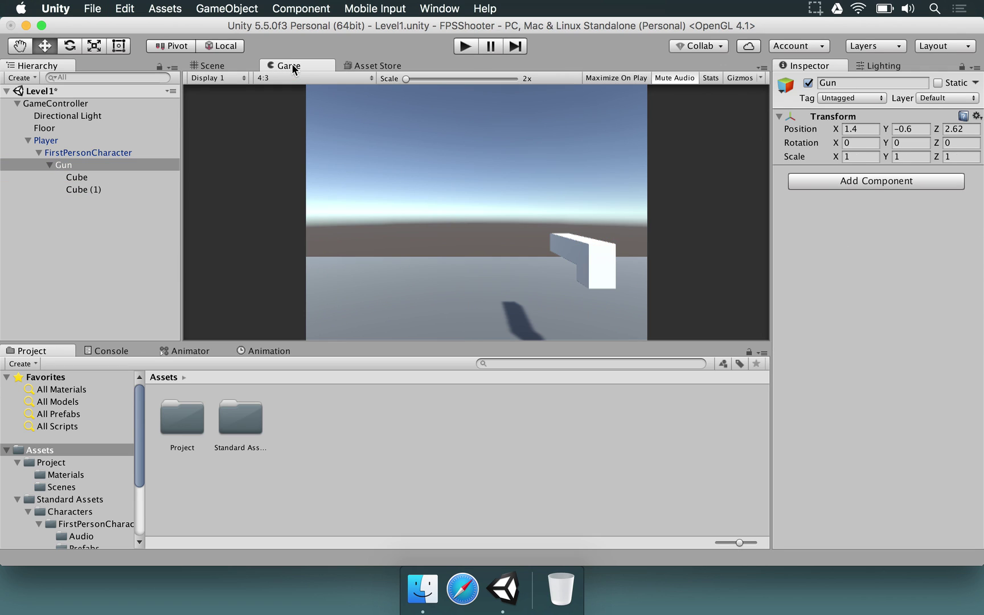
pyautogui.click(470, 47)
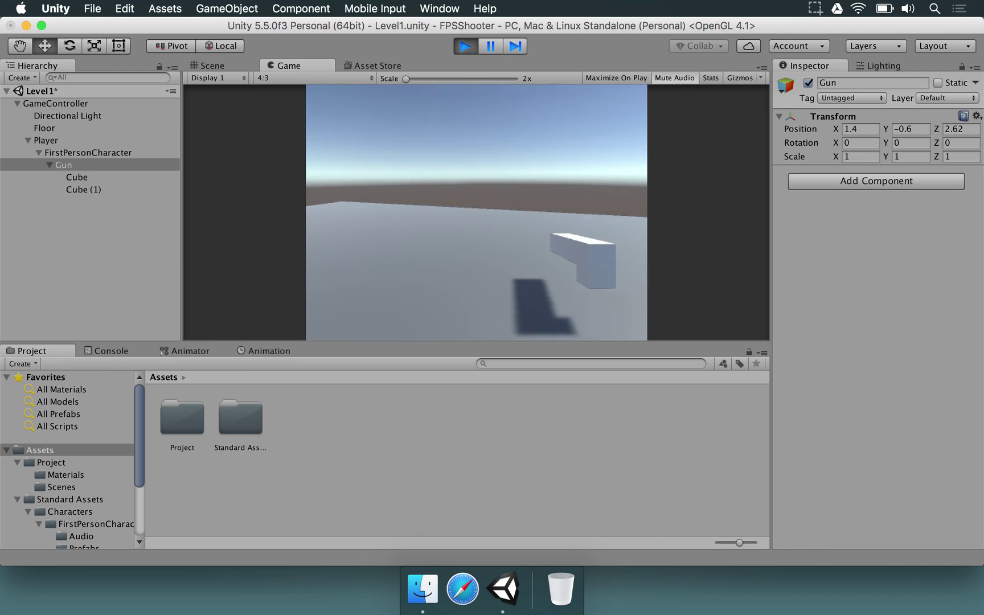
pyautogui.press('Escape')
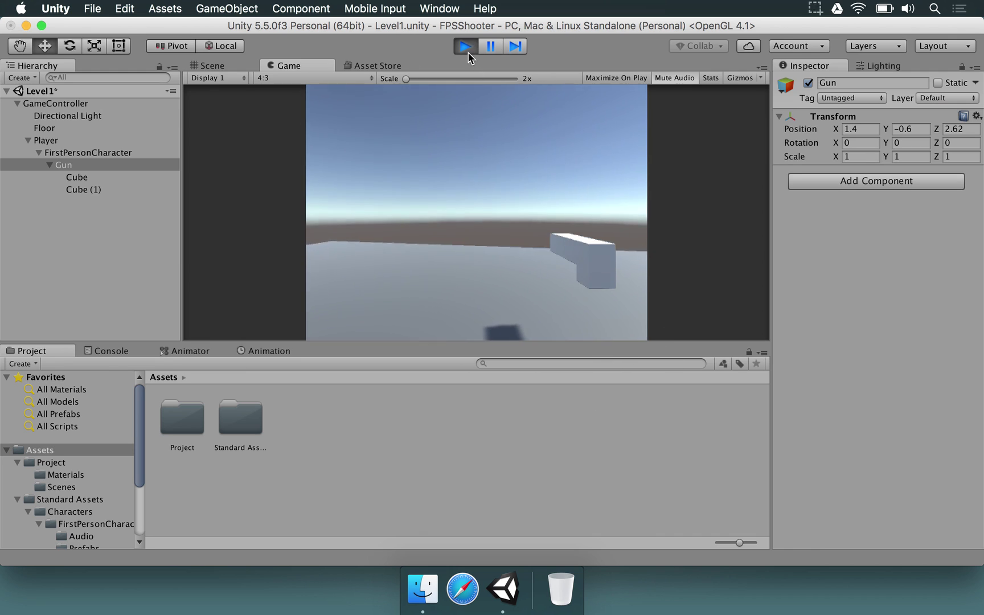
pyautogui.click(468, 50)
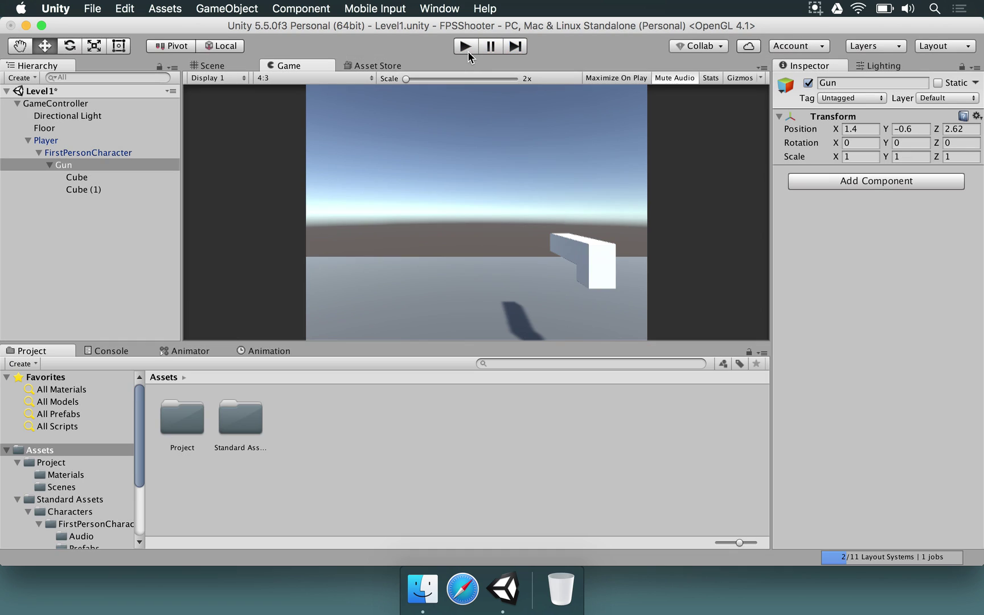
pyautogui.click(65, 178)
# - Set Cast Shadows to Off on Cube and Cube (1), then walk around in Play mode
pyautogui.keyDown('shift'); pyautogui.click(91, 190); pyautogui.keyUp('shift')
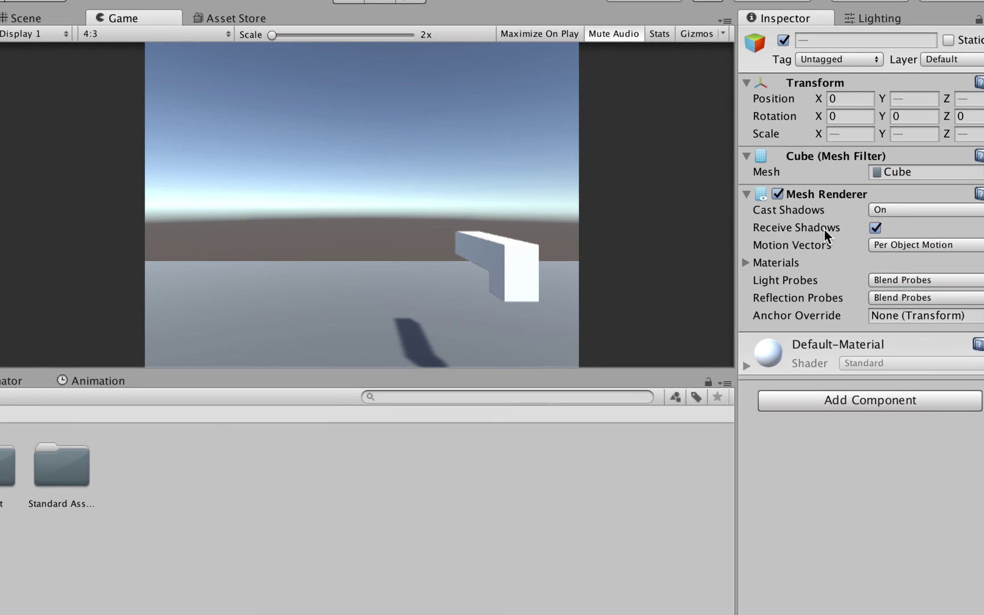
pyautogui.click(896, 216)
pyautogui.click(898, 196)
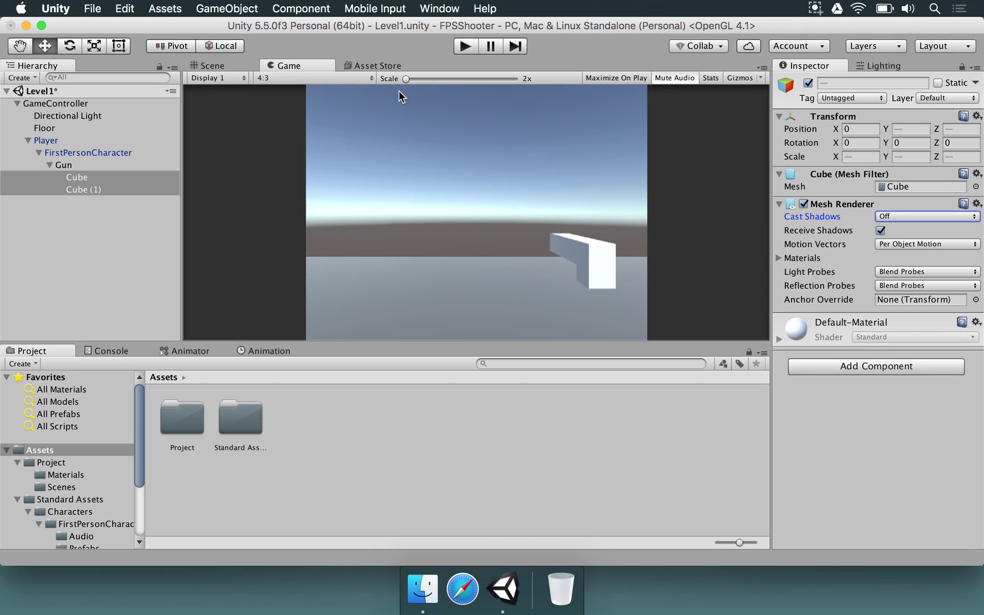
pyautogui.click(466, 45)
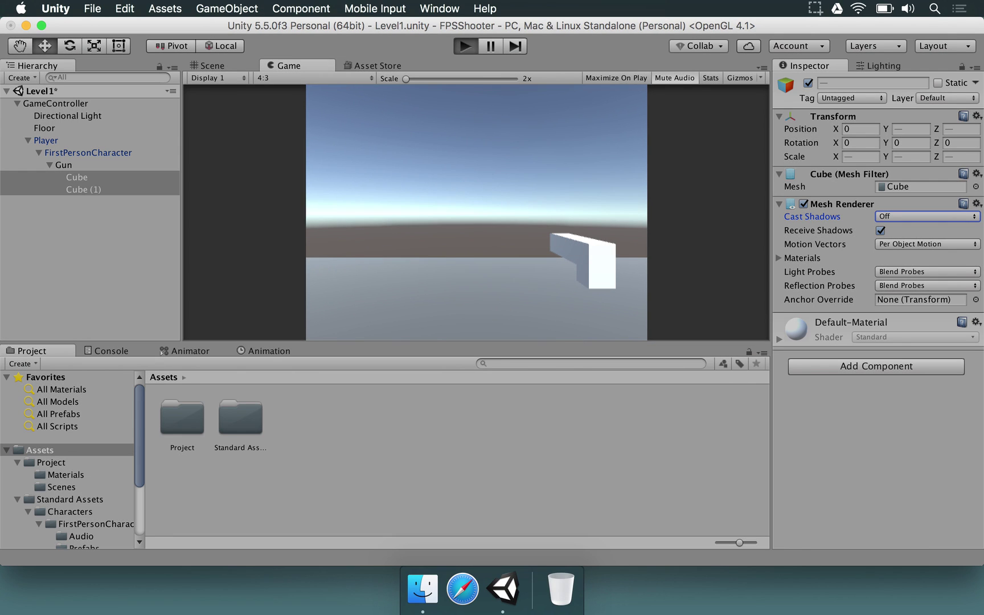
pyautogui.press('w')
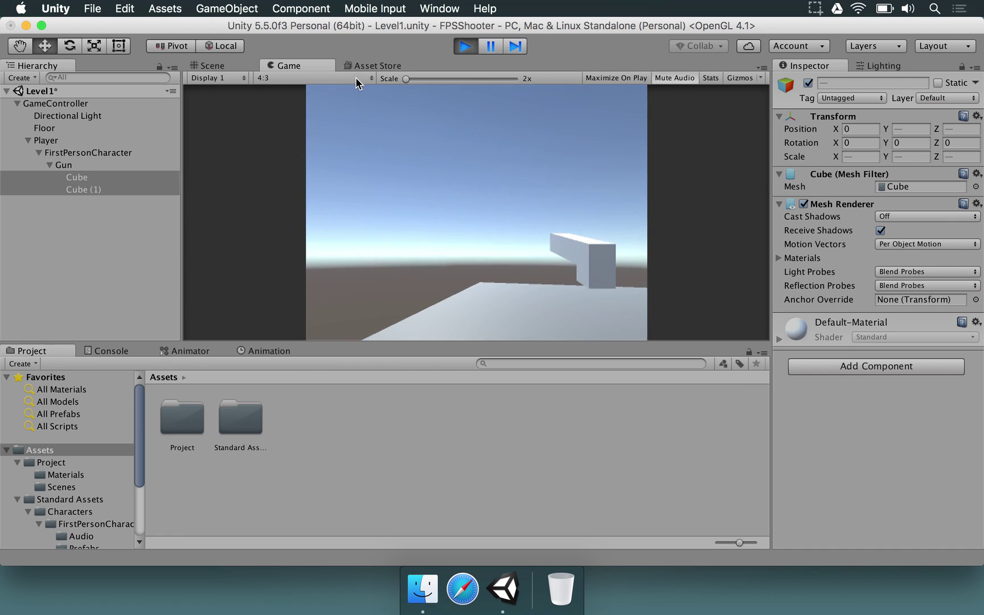
pyautogui.press('super+p')
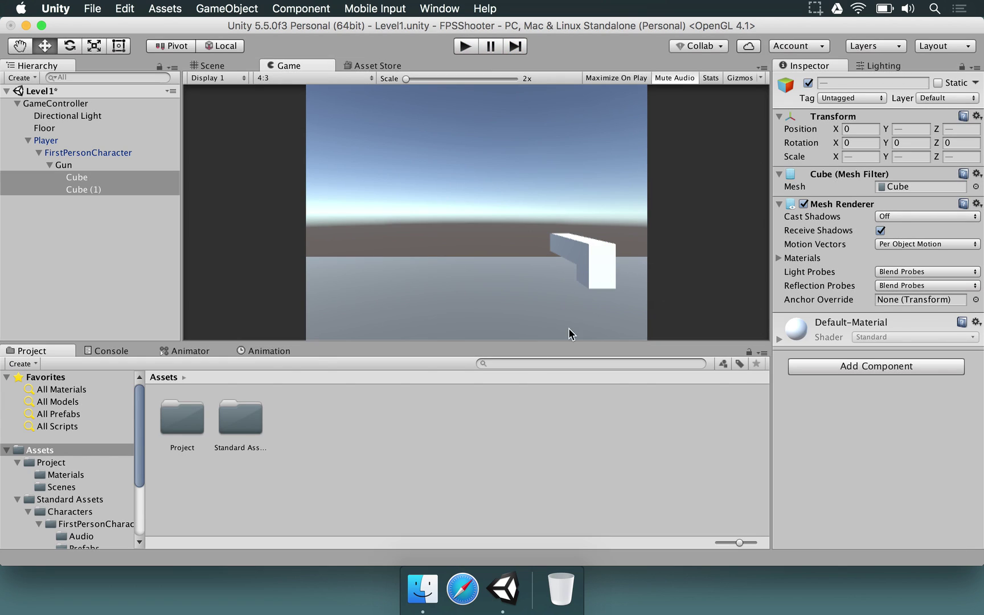
# - Create a new material named Gun in the Materials folder
pyautogui.doubleClick(175, 429)
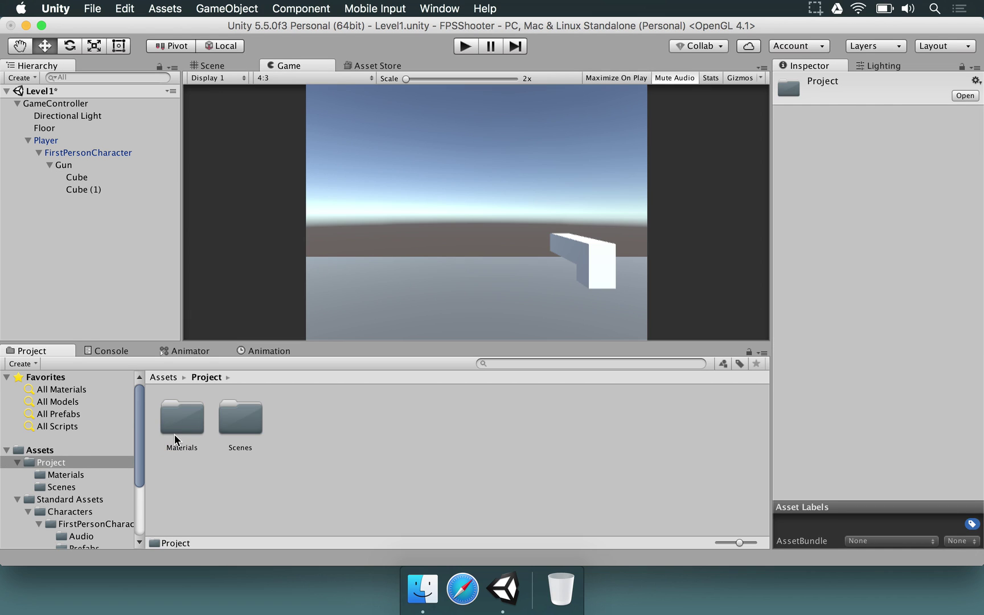
pyautogui.doubleClick(174, 431)
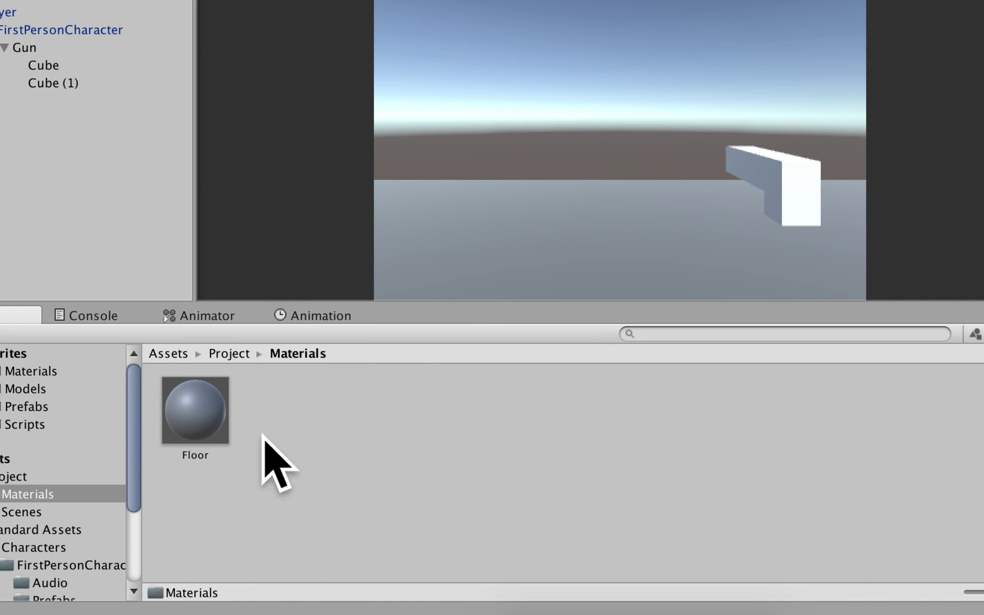
pyautogui.rightClick(240, 462)
pyautogui.moveTo(413, 233)
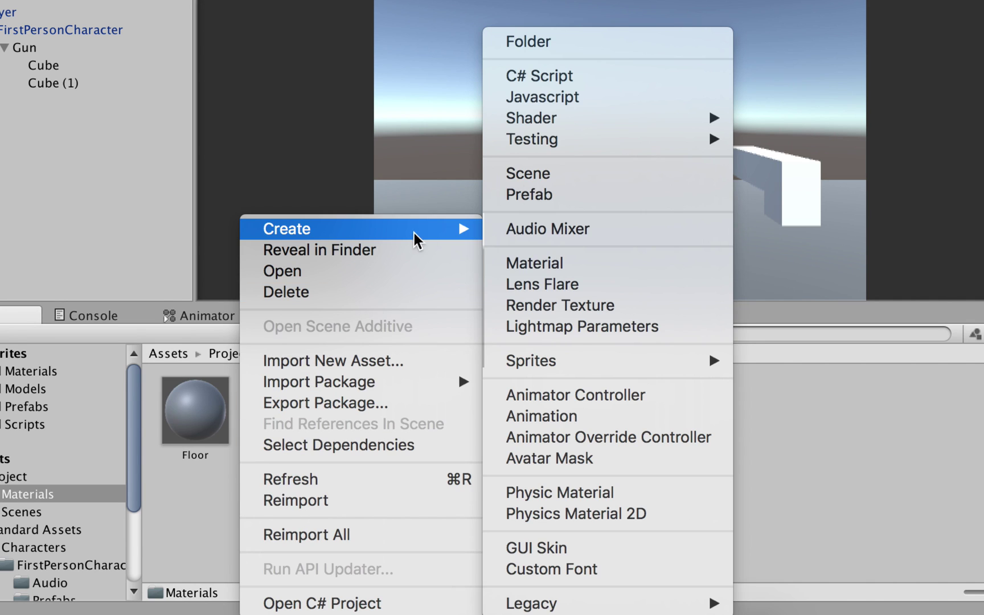
pyautogui.click(544, 265)
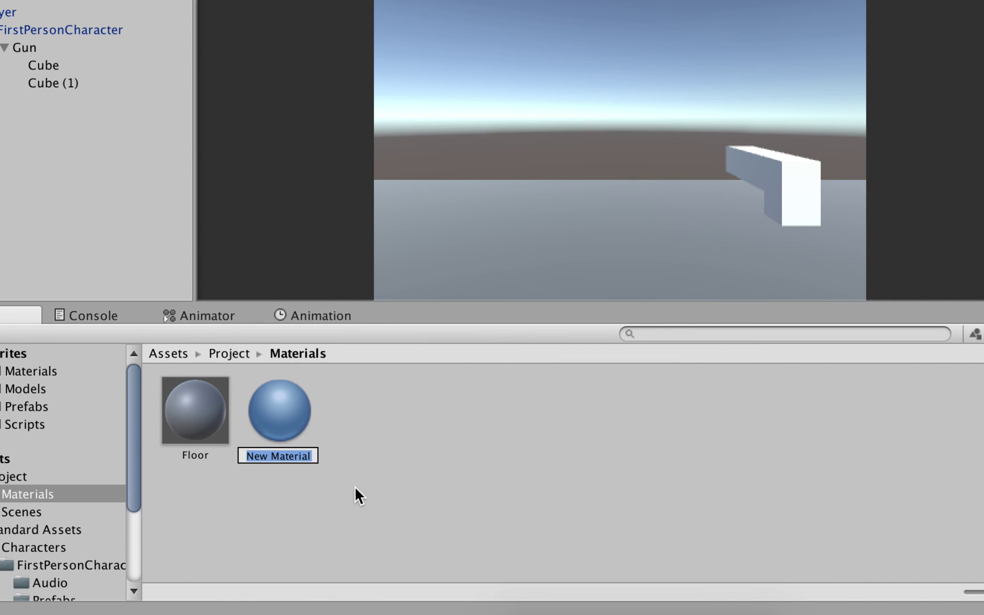
pyautogui.write('Gun')
pyautogui.press('Return')
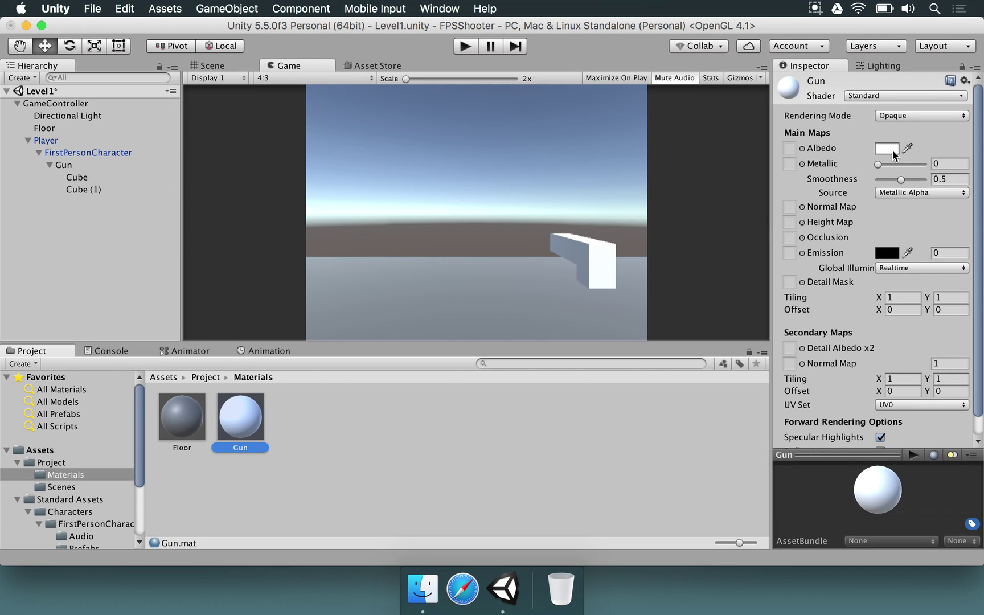
# - Set the Gun material's albedo colour to light blue 00ABFFFF
pyautogui.click(888, 150)
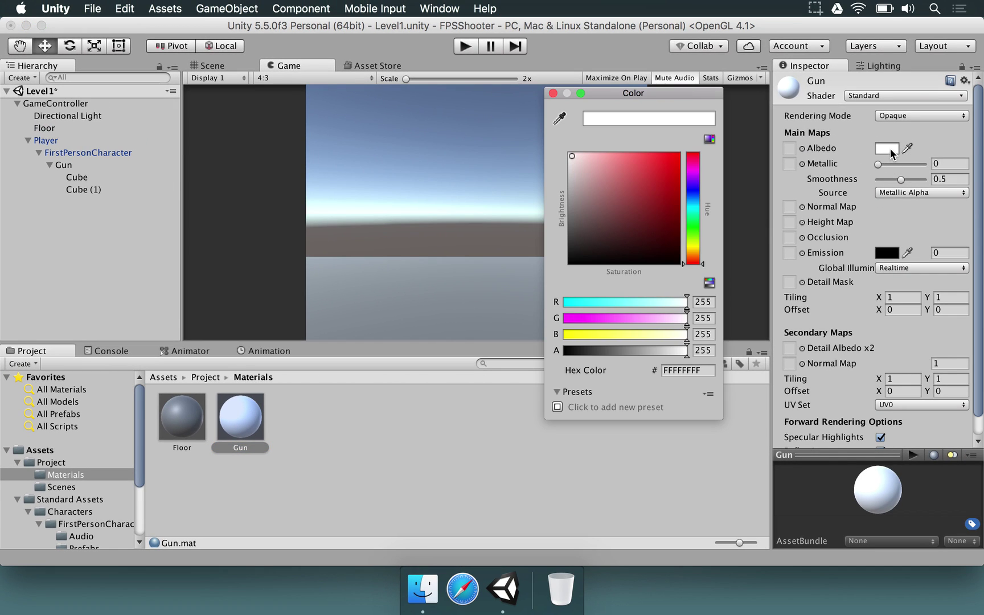
pyautogui.moveTo(696, 212); pyautogui.dragTo(690, 150)
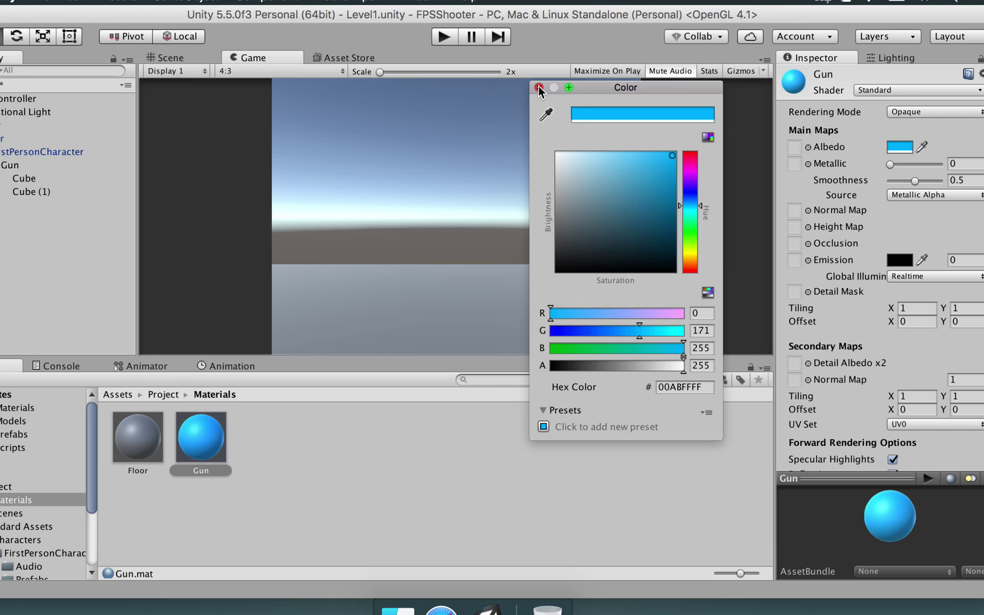
pyautogui.click(539, 88)
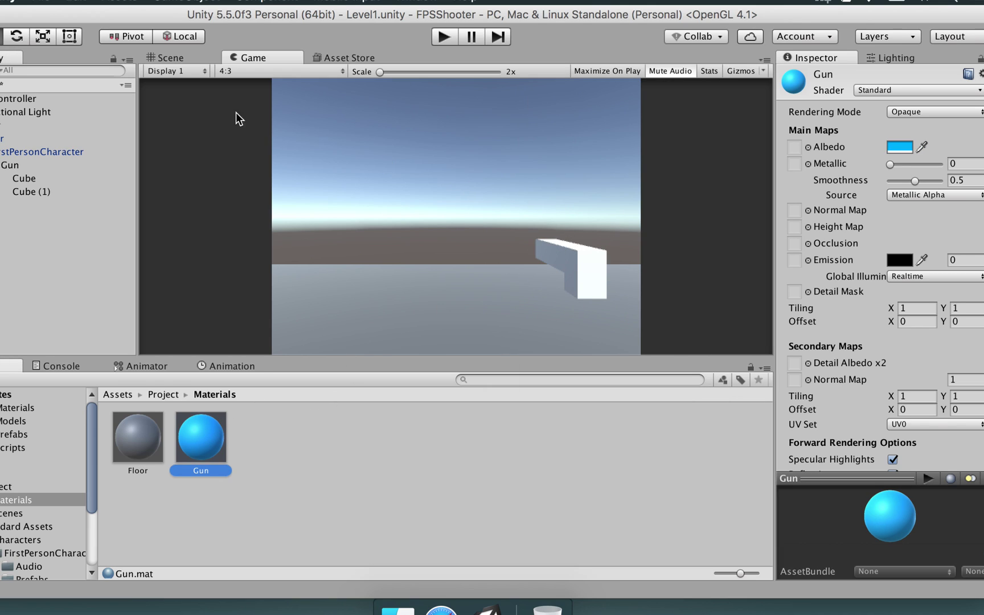
# - In the Scene view, apply the Gun material to the gun cubes, then select Player
pyautogui.click(169, 59)
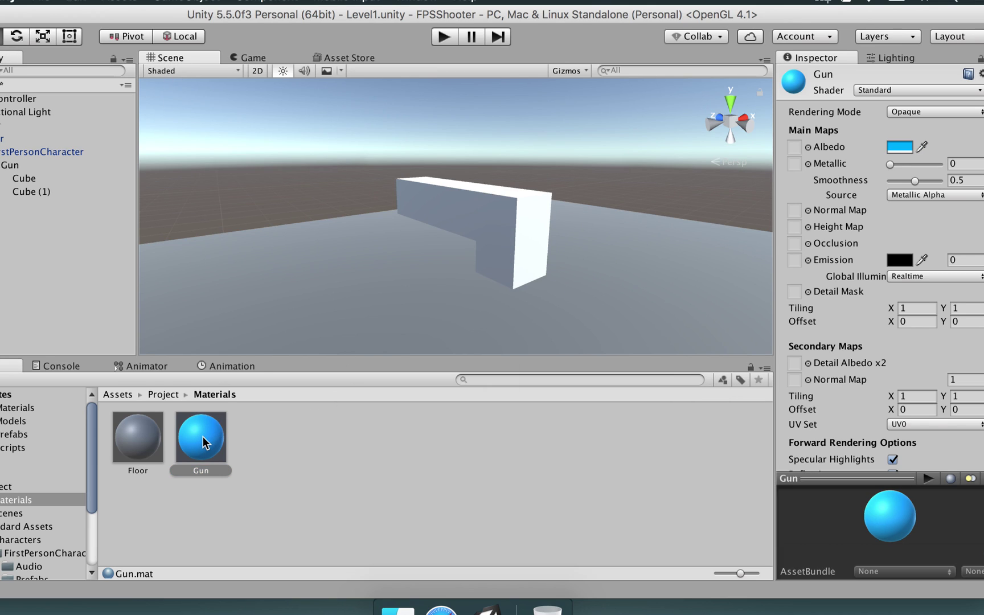
pyautogui.moveTo(202, 439); pyautogui.dragTo(499, 246)
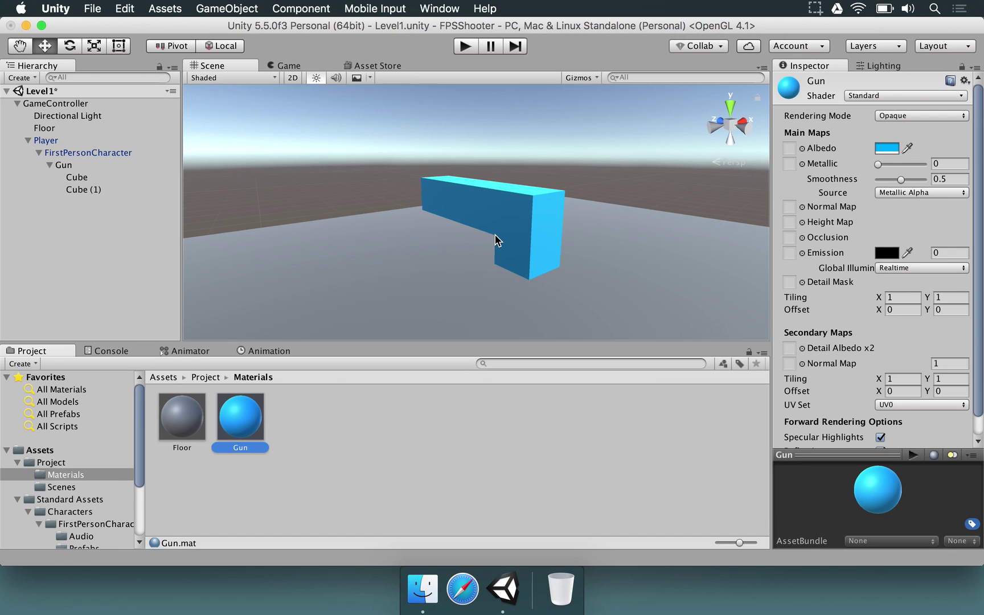
pyautogui.click(3, 166)
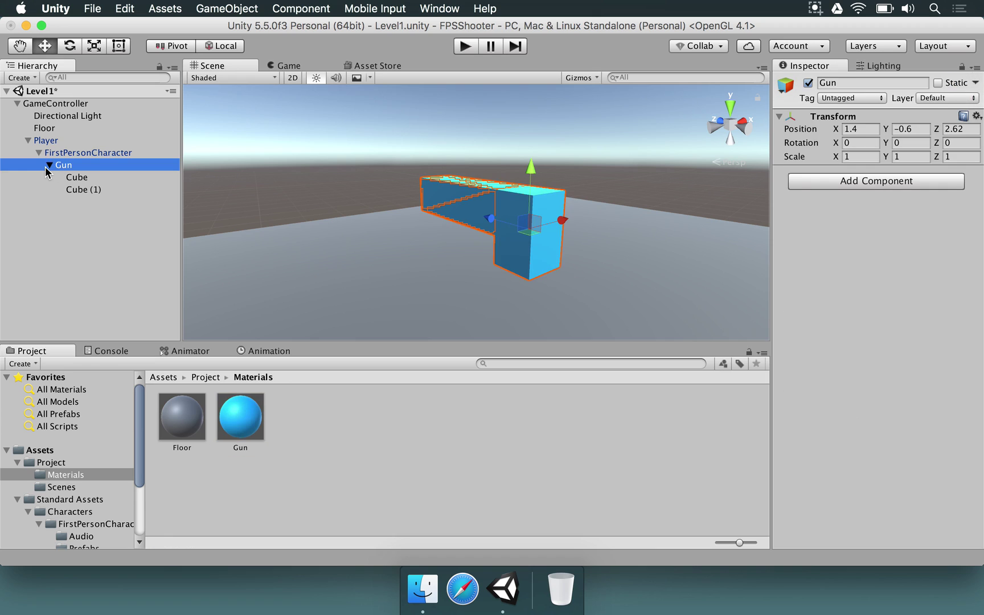
pyautogui.click(49, 165)
pyautogui.click(45, 140)
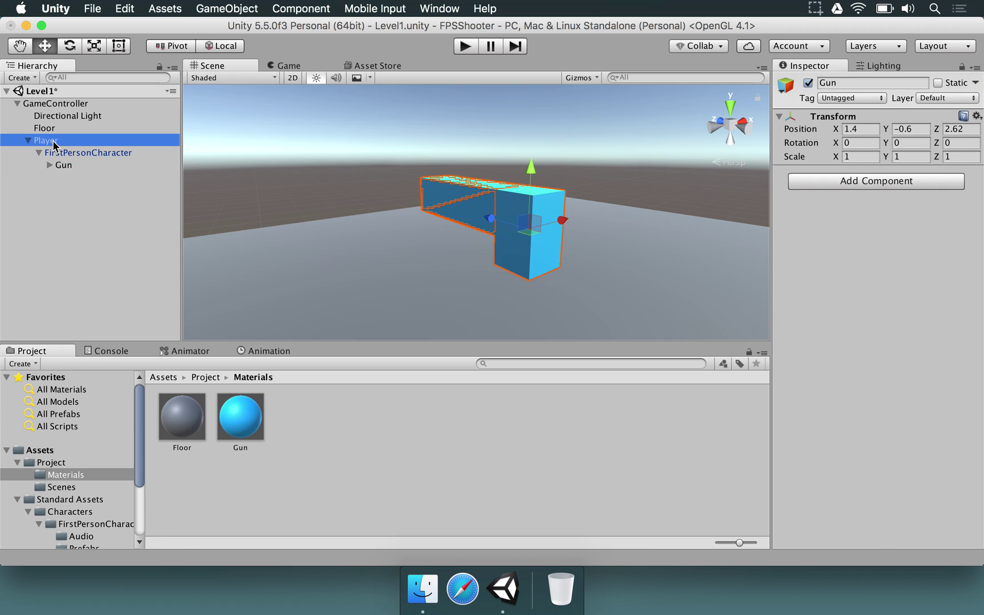
# - Enter play mode and walk the player around with W and S to test the blue gun
pyautogui.click(474, 46)
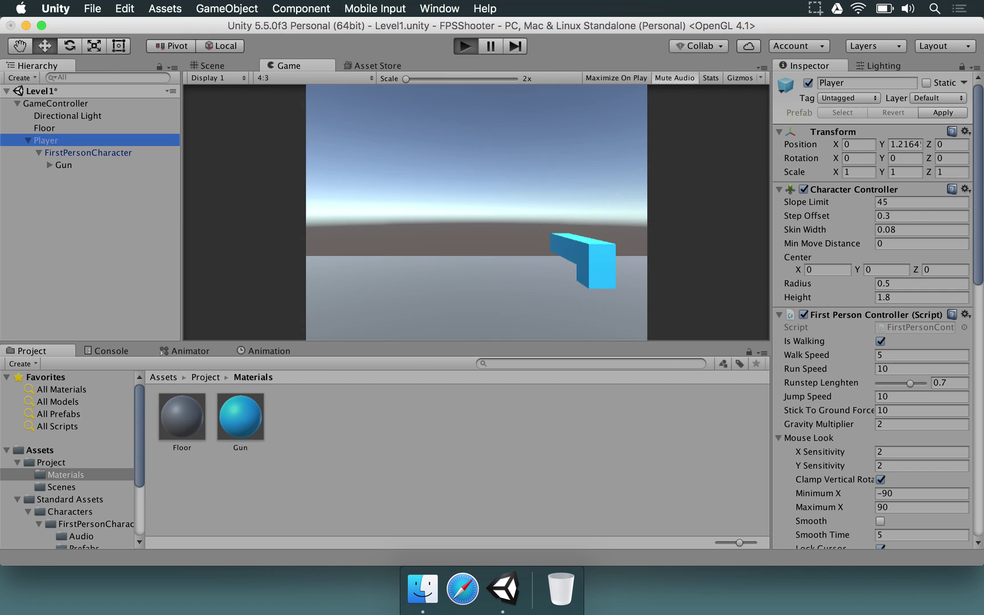
pyautogui.press('w')
pyautogui.press('w')
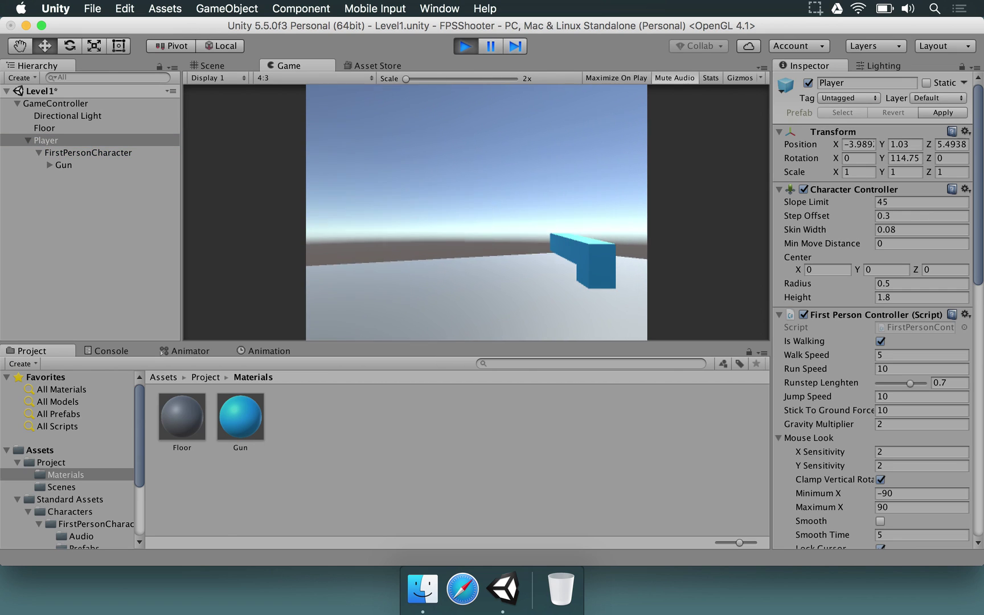
pyautogui.press('s')
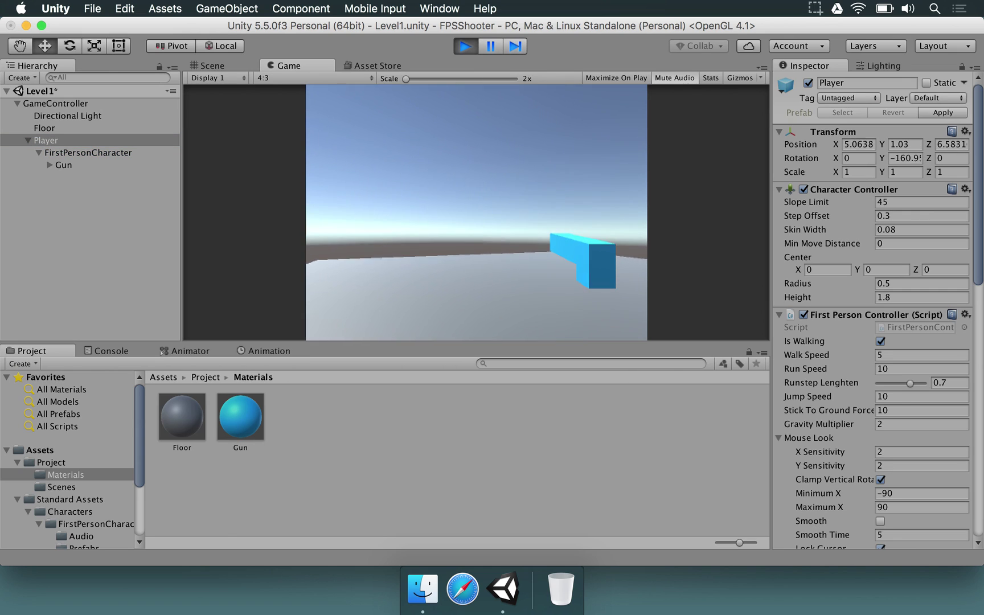